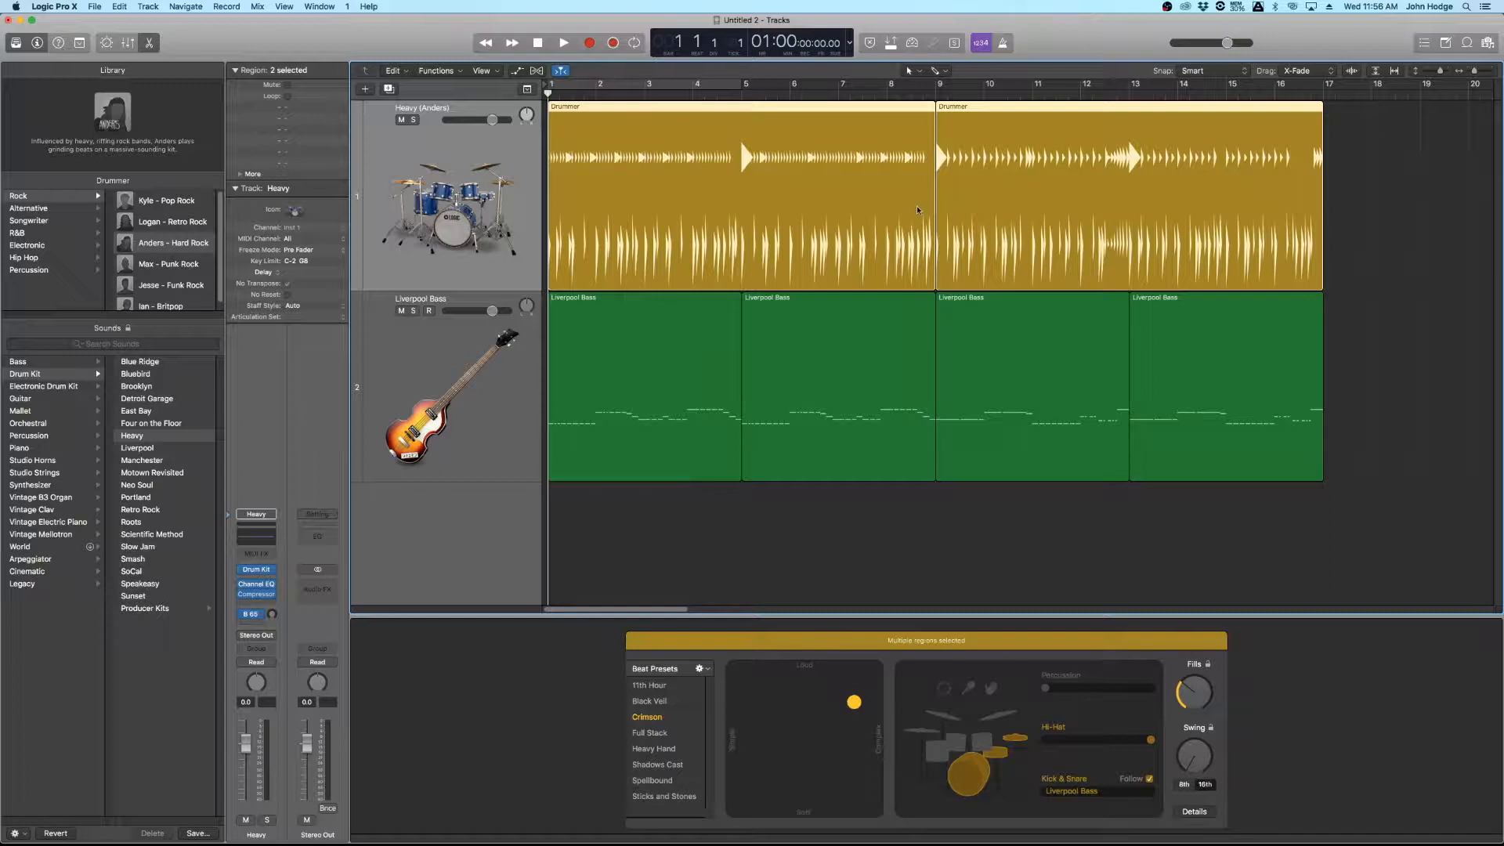
# Step: Select the first Drummer region and turn off Follow for its Kick & Snare
pyautogui.click(1446, 213)
pyautogui.click(884, 210)
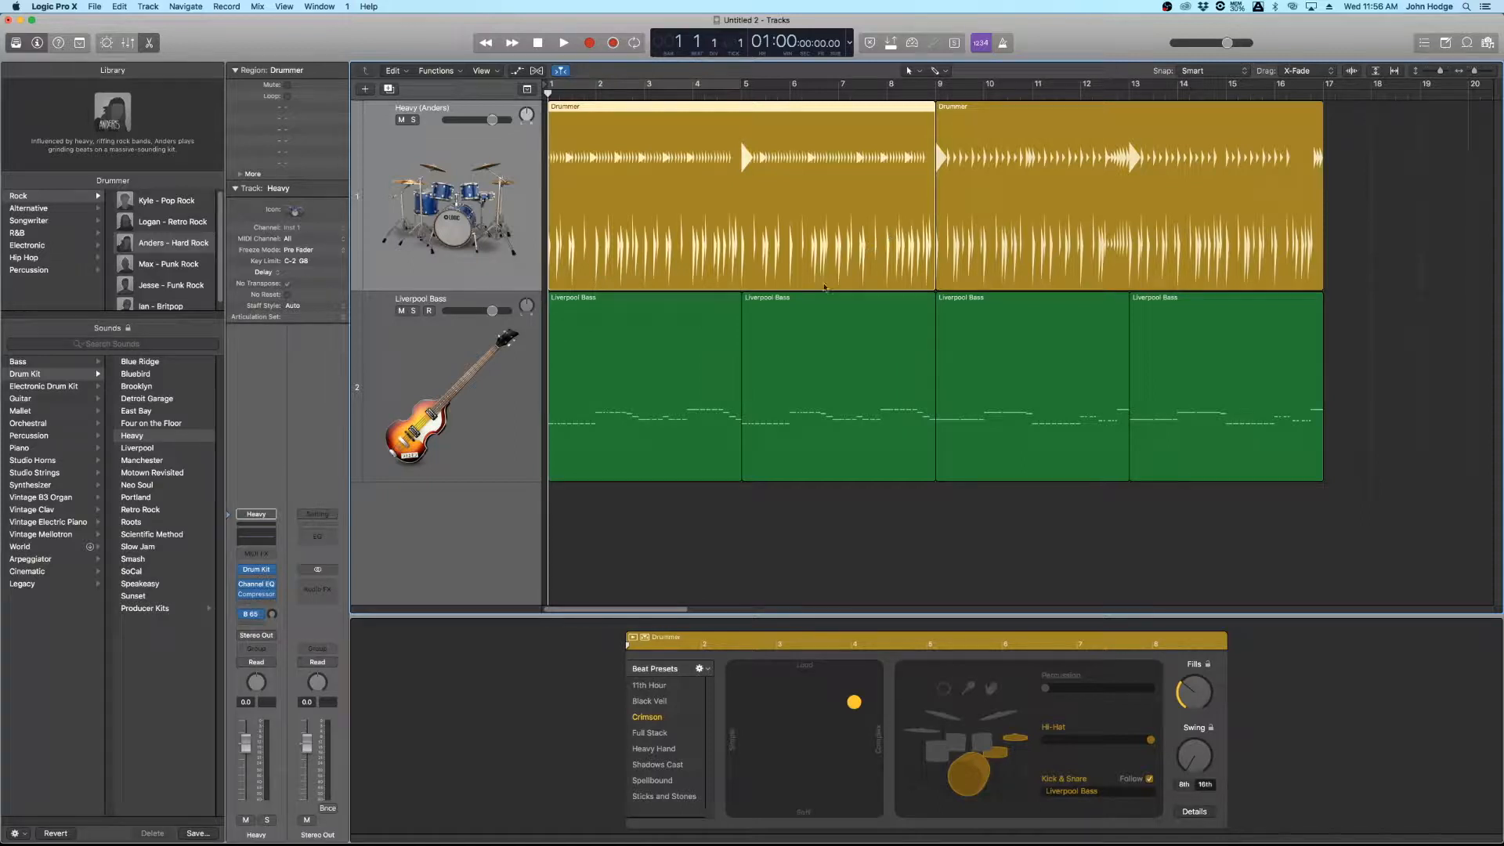
pyautogui.click(505, 261)
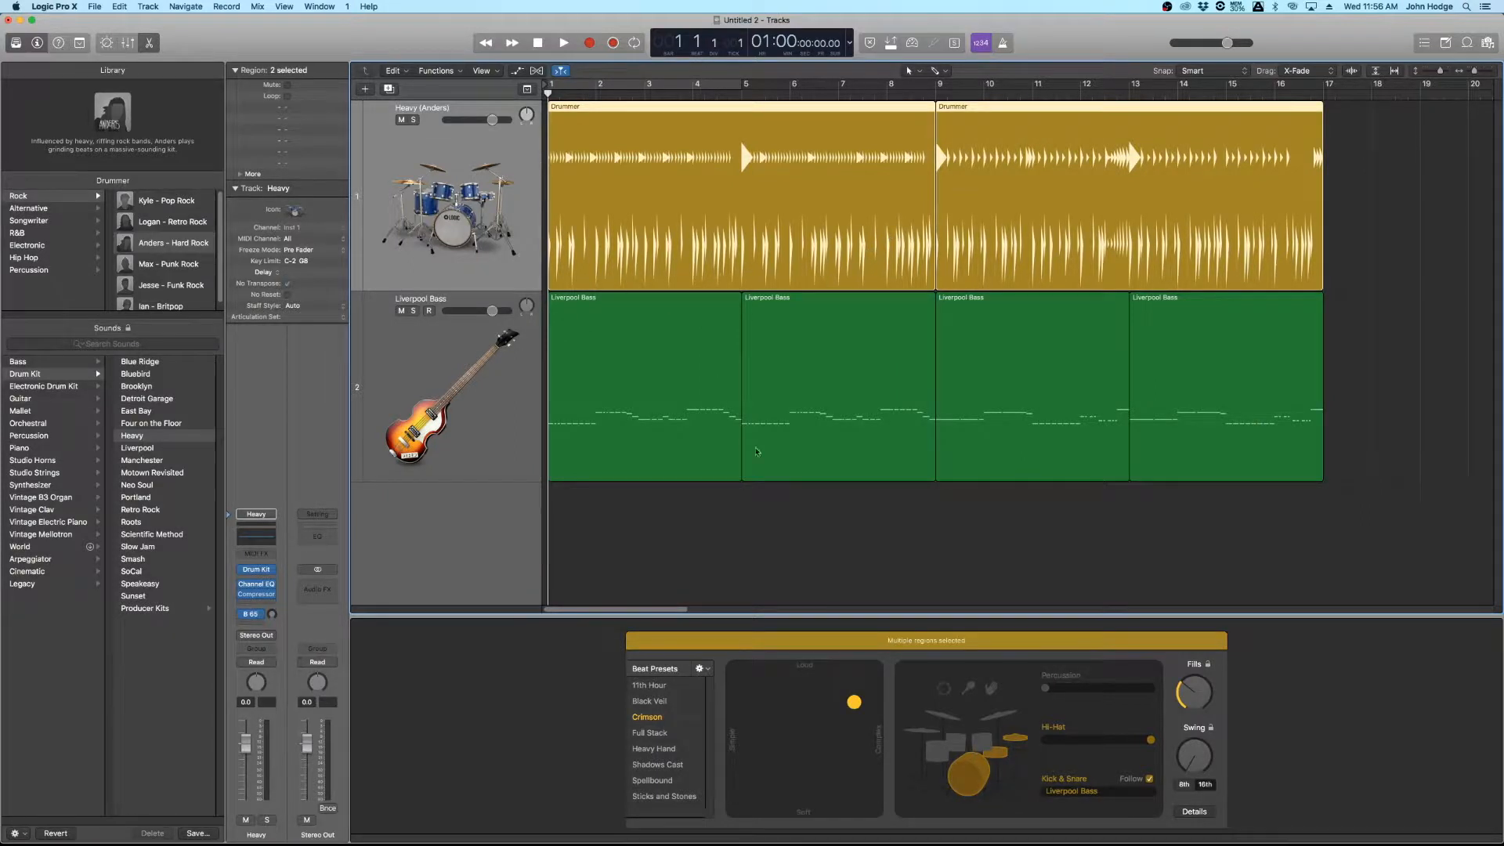
pyautogui.click(787, 490)
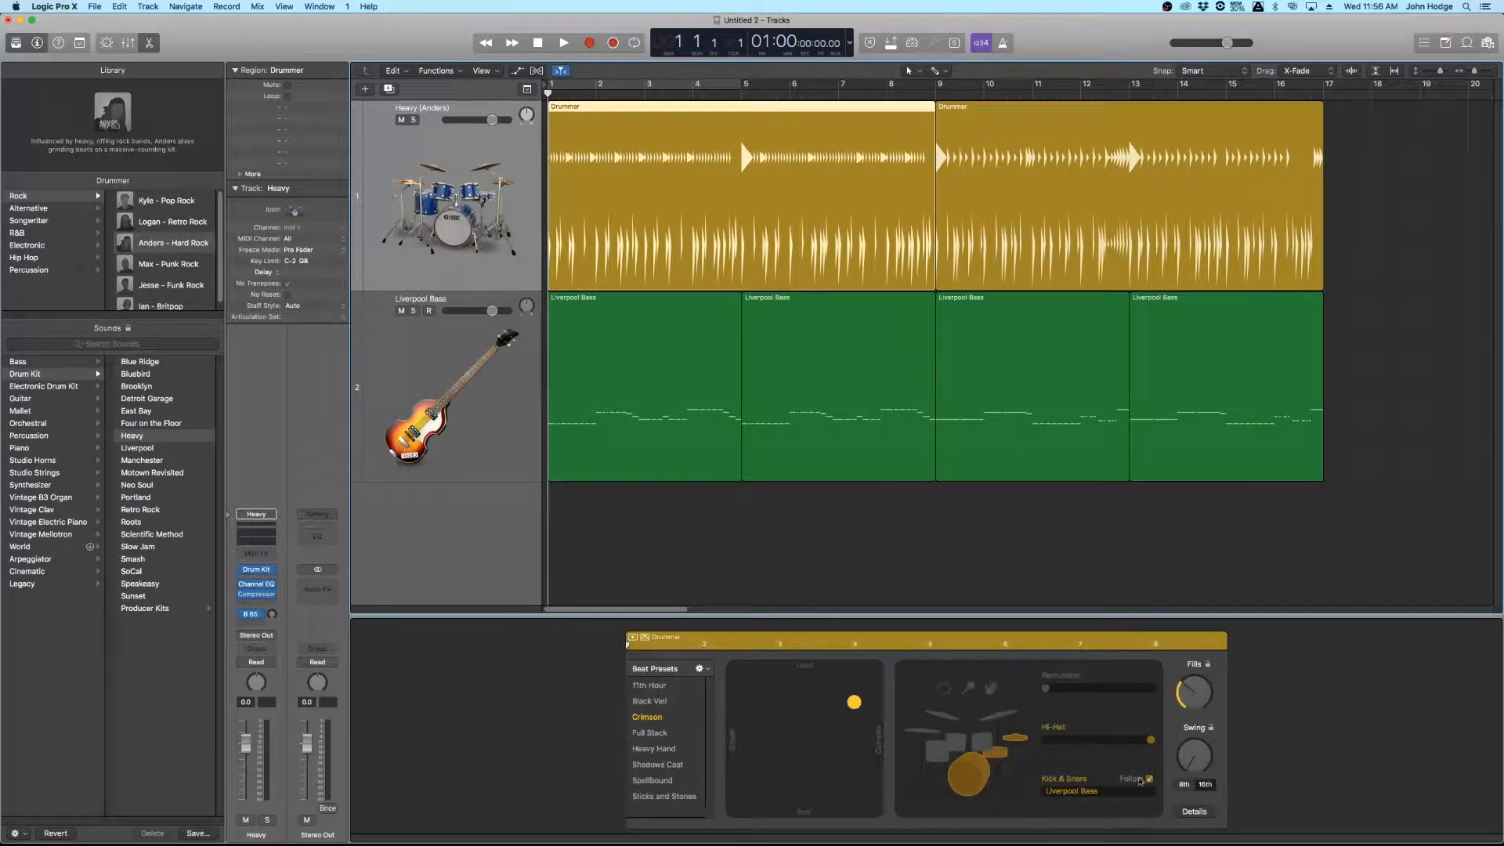
pyautogui.click(1150, 781)
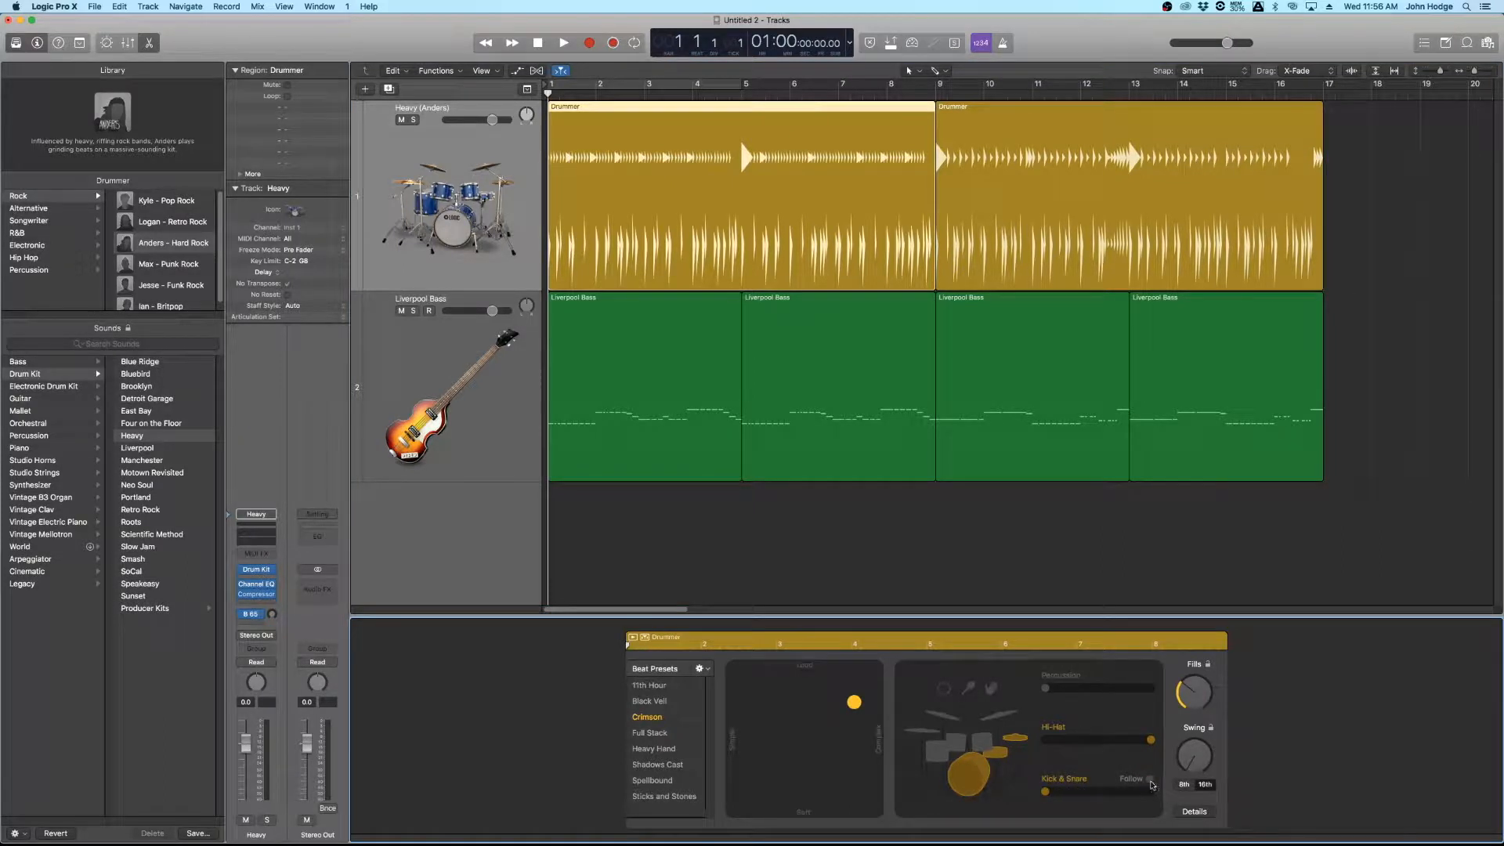
# Step: Set the Kick & Snare variation of the first Drummer region to 4 and audition it with the drum track soloed
pyautogui.click(414, 120)
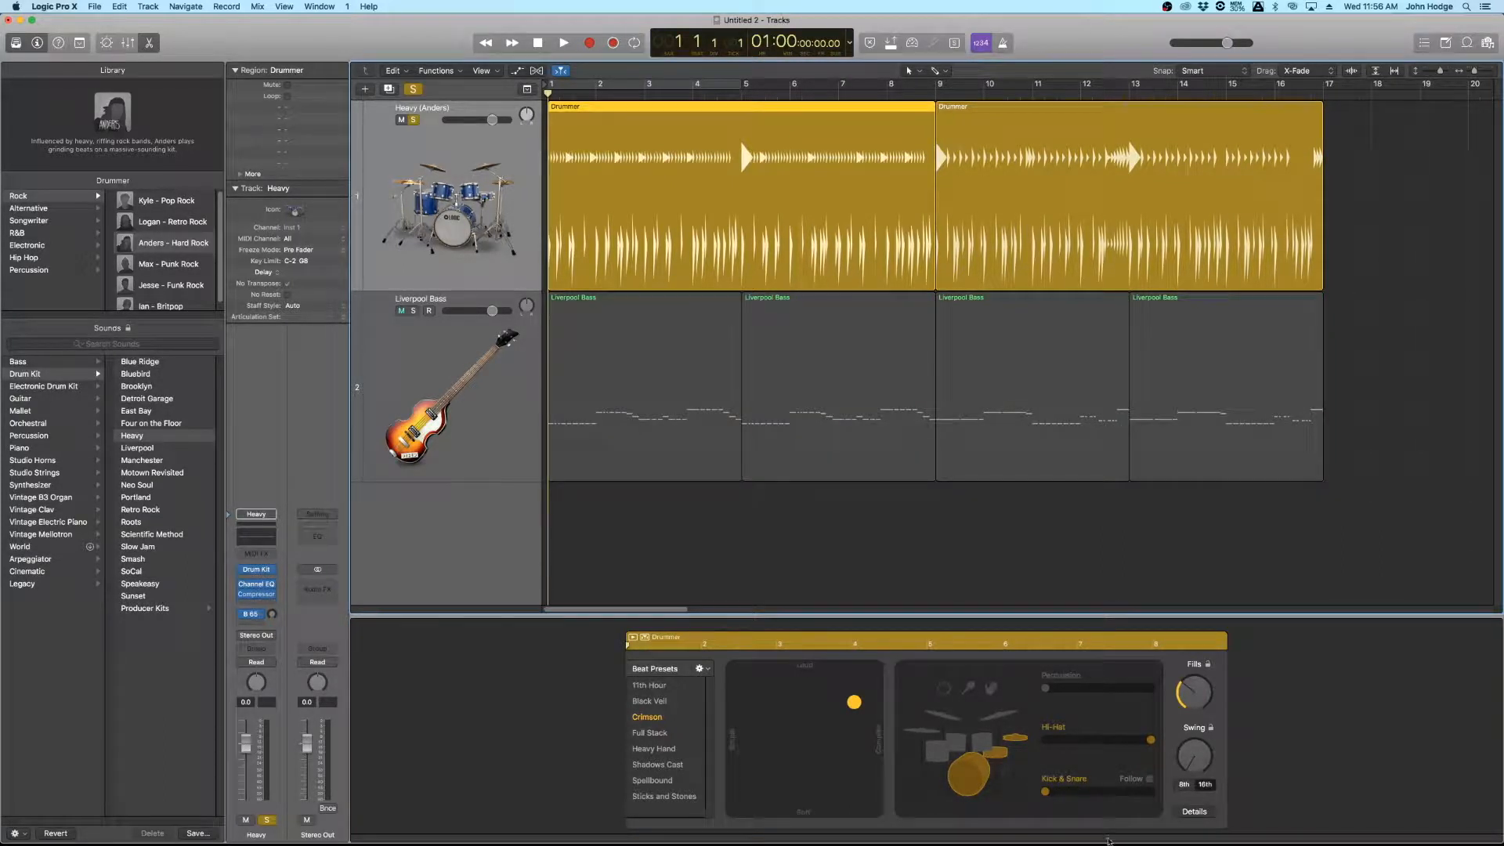
pyautogui.click(1060, 793)
pyautogui.click(1089, 792)
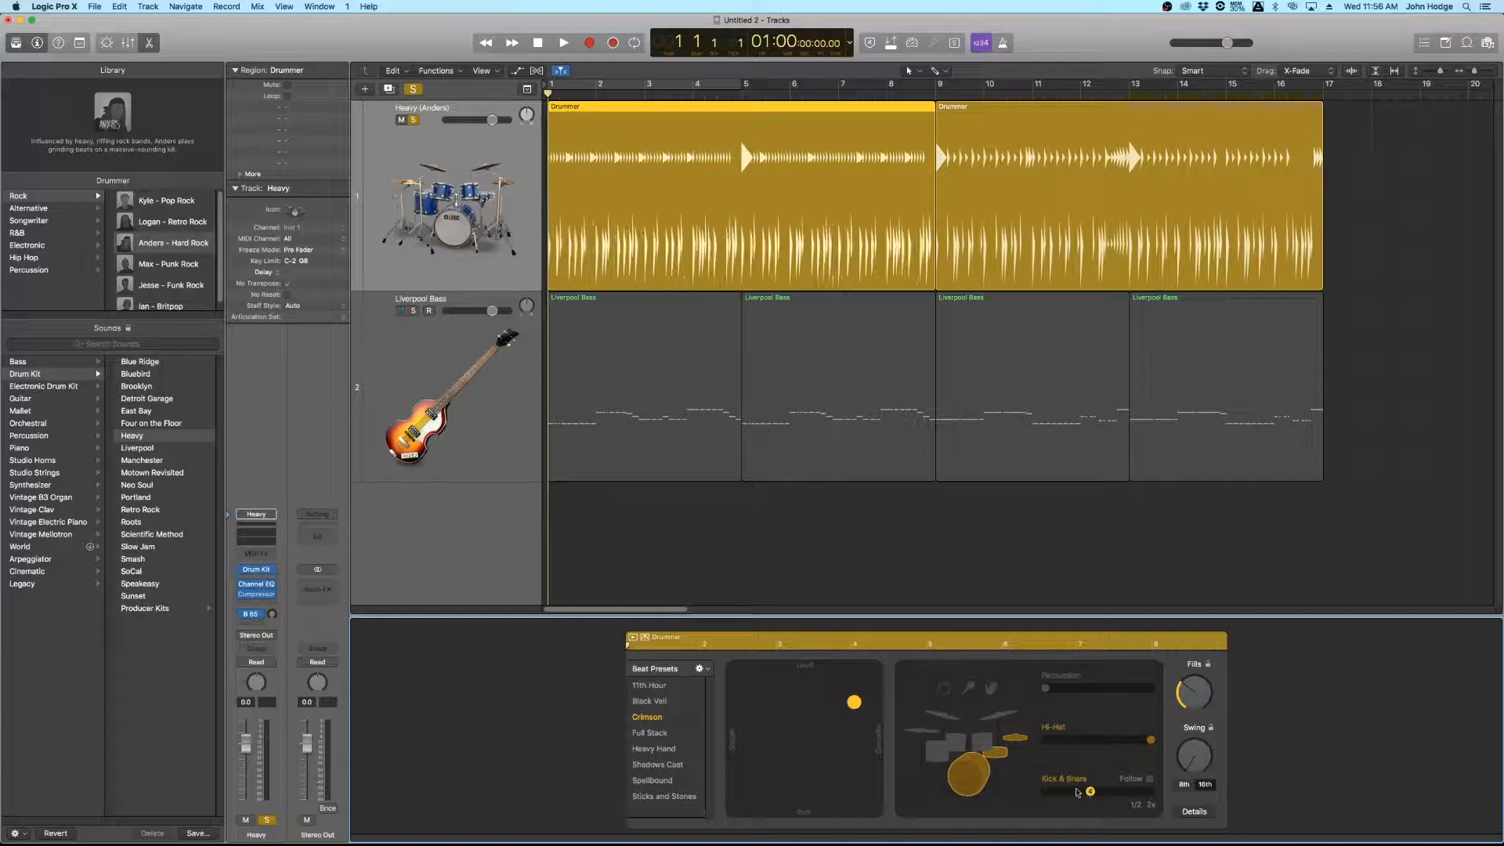
pyautogui.press('space')
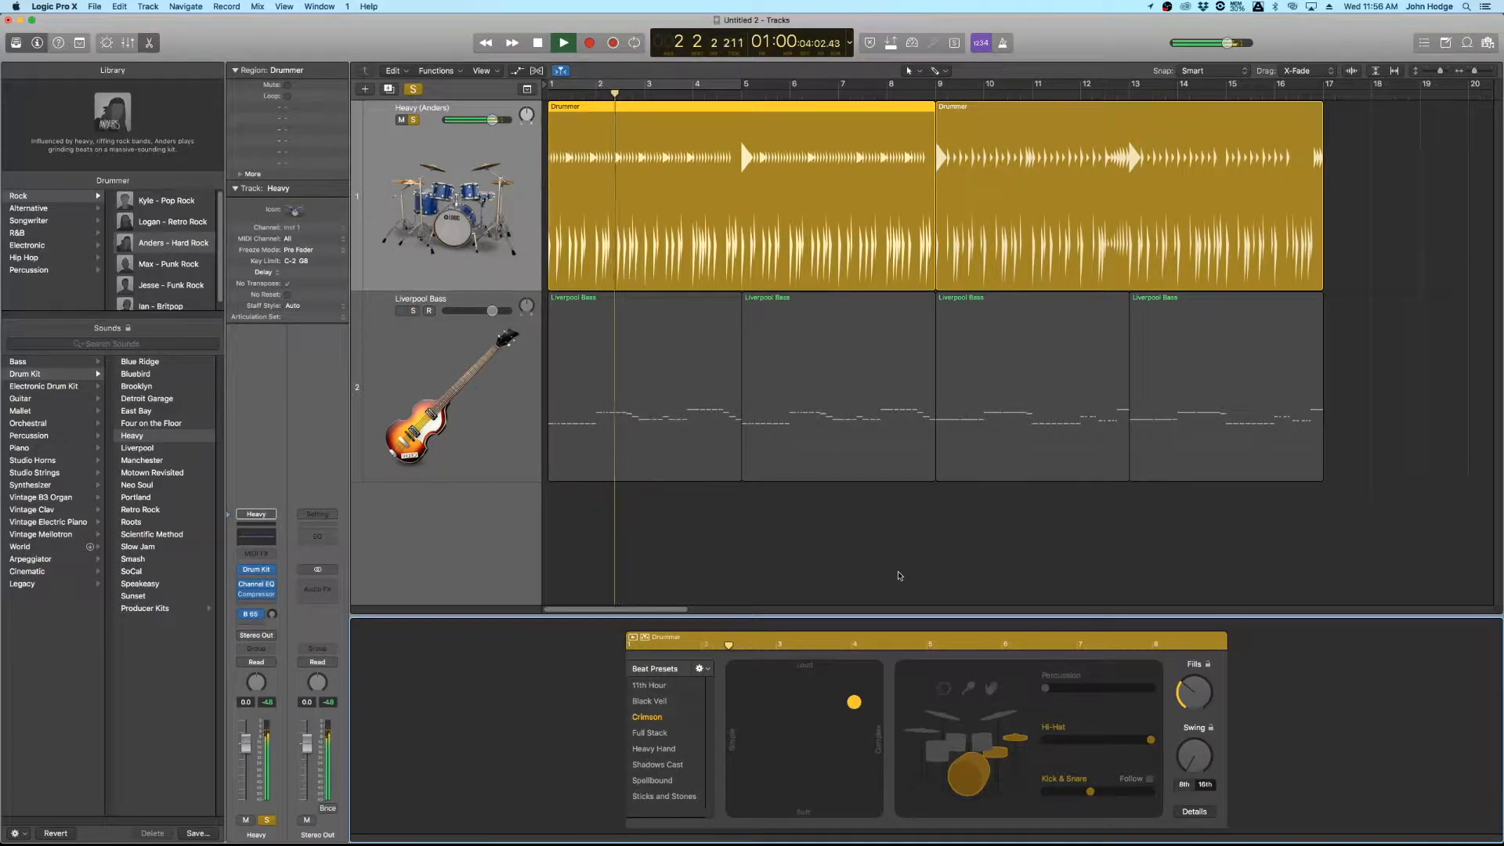
pyautogui.press('space')
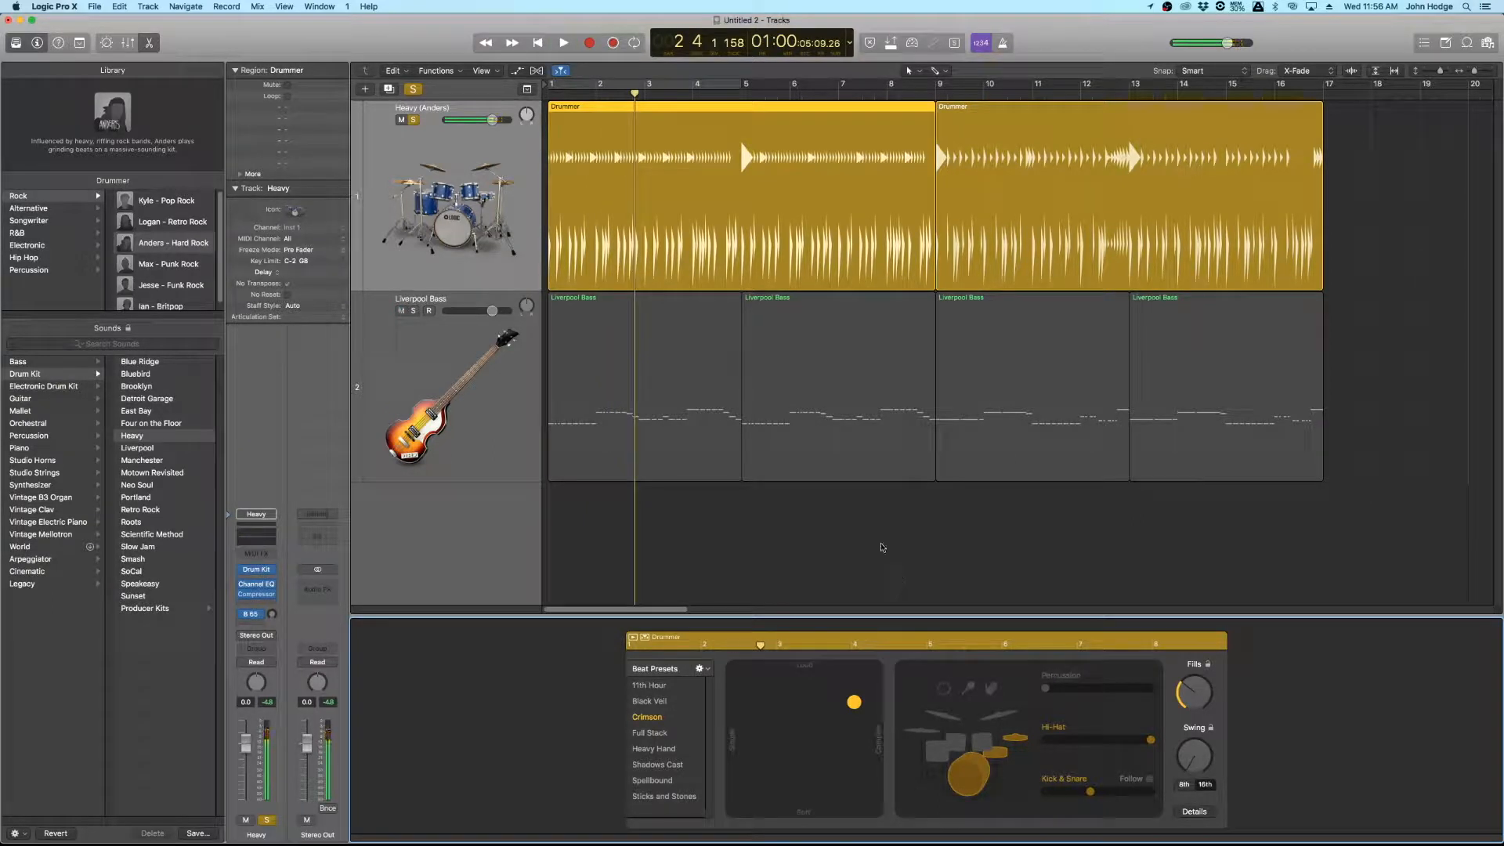
pyautogui.press('Return')
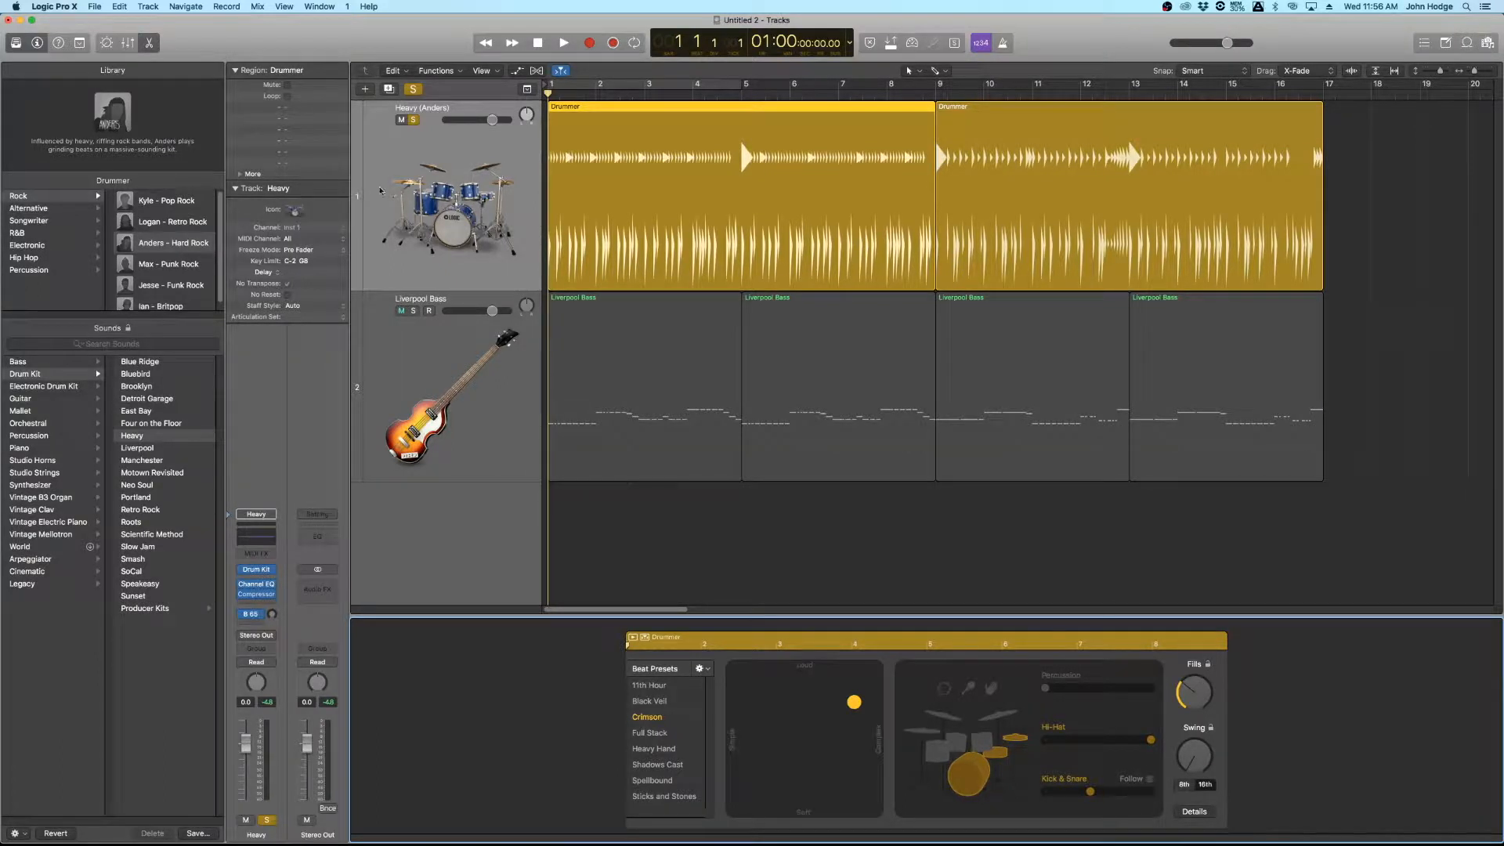
# Step: Unsolo the drum track and make the first Drummer region's Kick & Snare follow the Liverpool Bass track
pyautogui.click(413, 120)
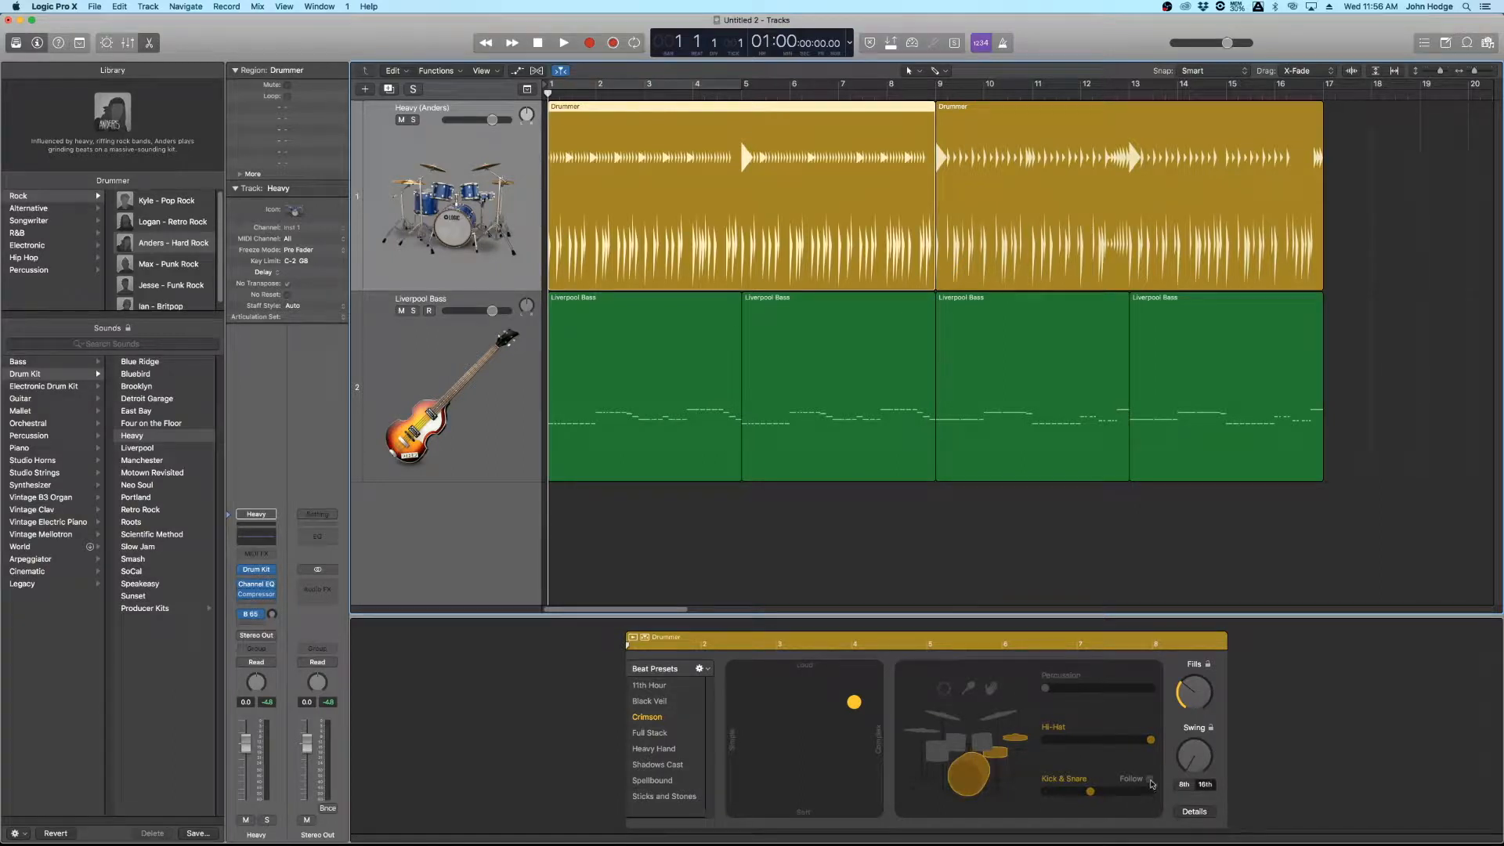
pyautogui.click(1150, 779)
pyautogui.click(1132, 793)
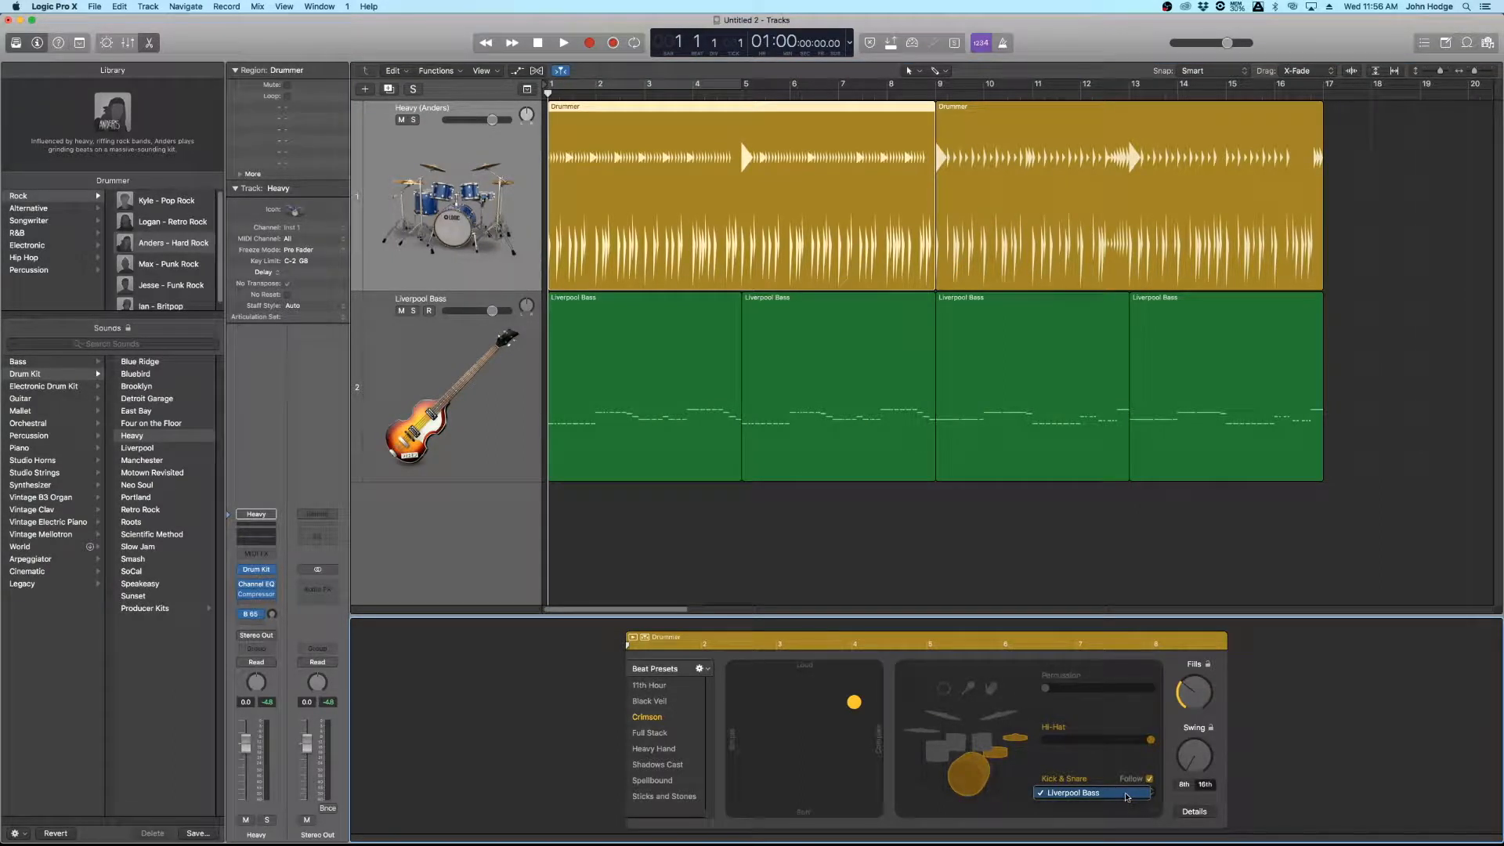
pyautogui.click(1126, 797)
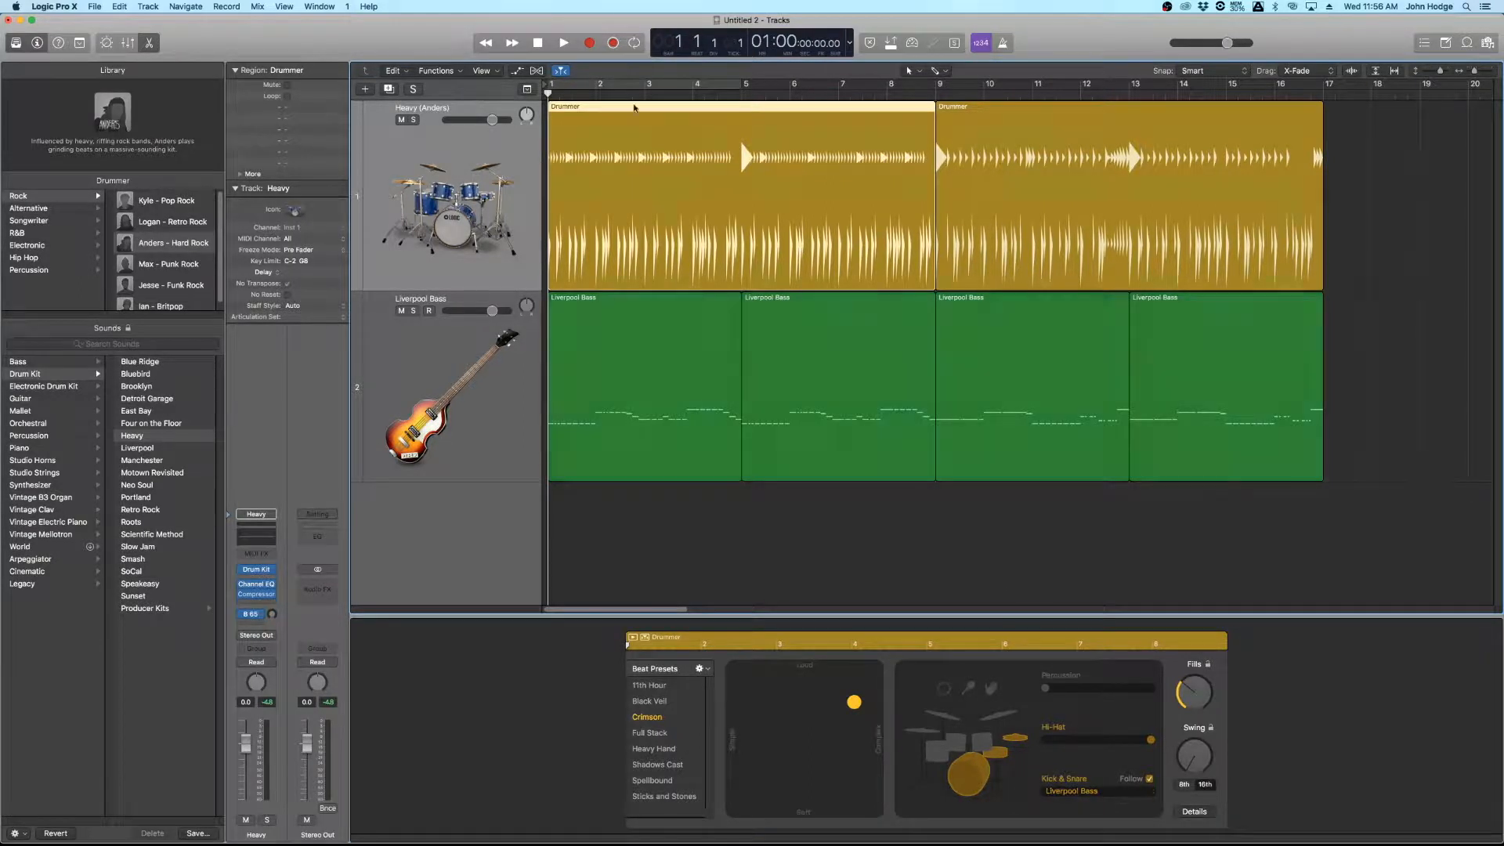
# Step: Cycle bars 1 to 9 and listen to the drums following the bass
pyautogui.click(617, 80)
pyautogui.moveTo(743, 86); pyautogui.dragTo(935, 86)
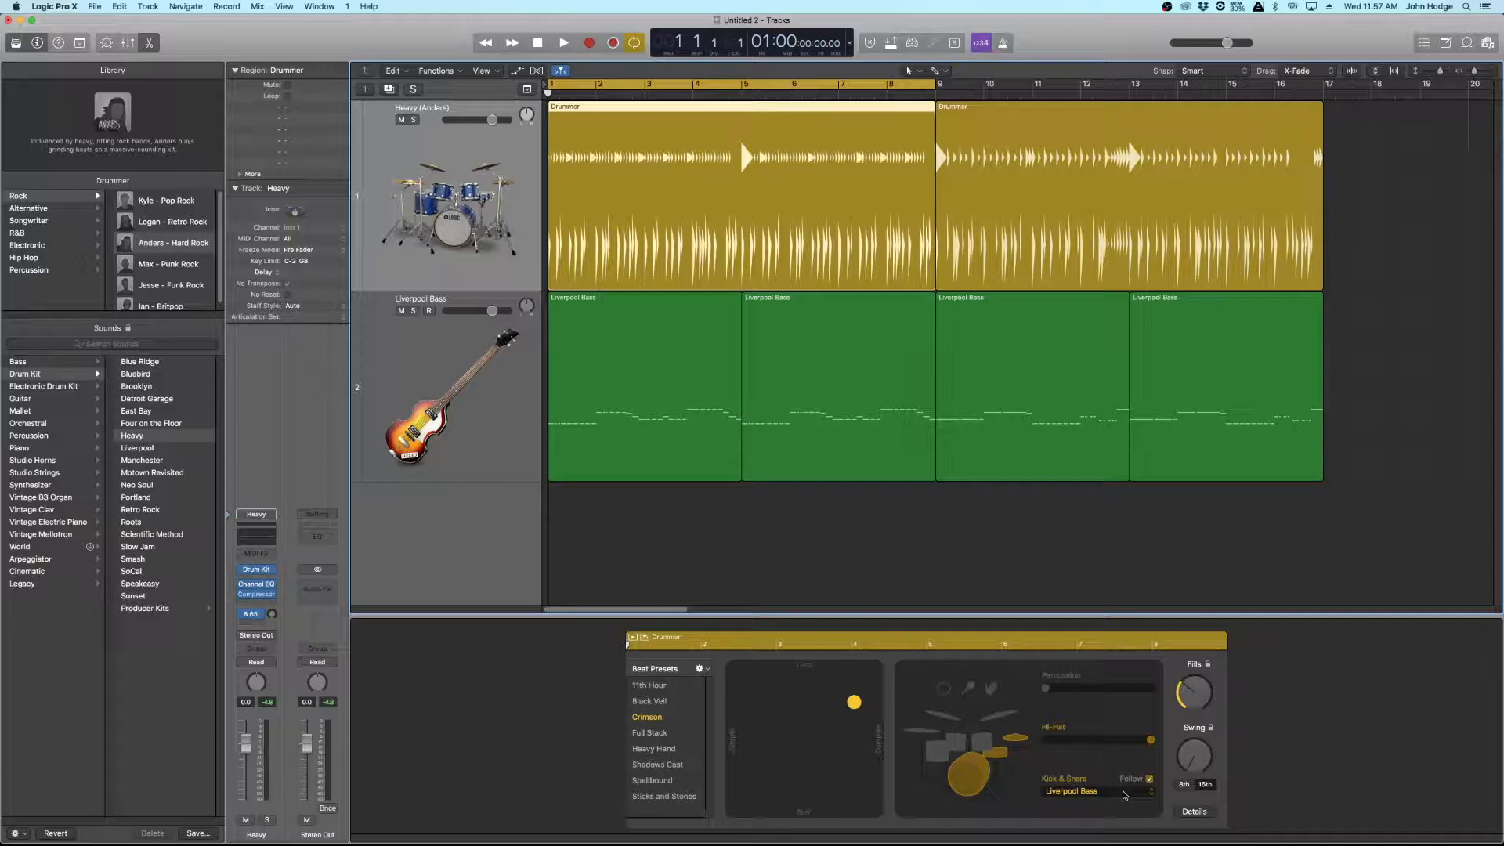
pyautogui.press('space')
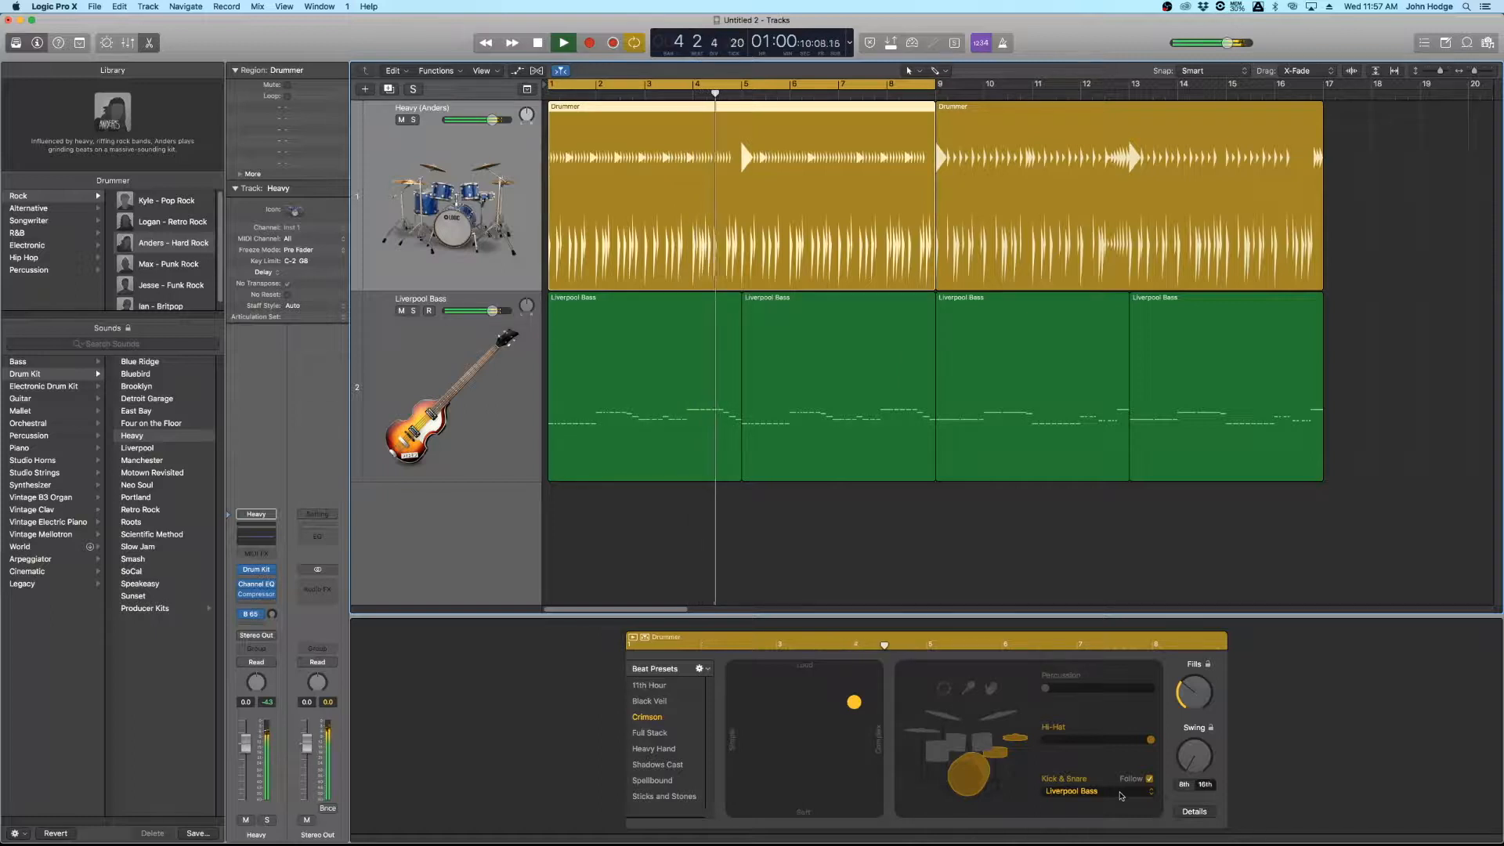
pyautogui.press('space')
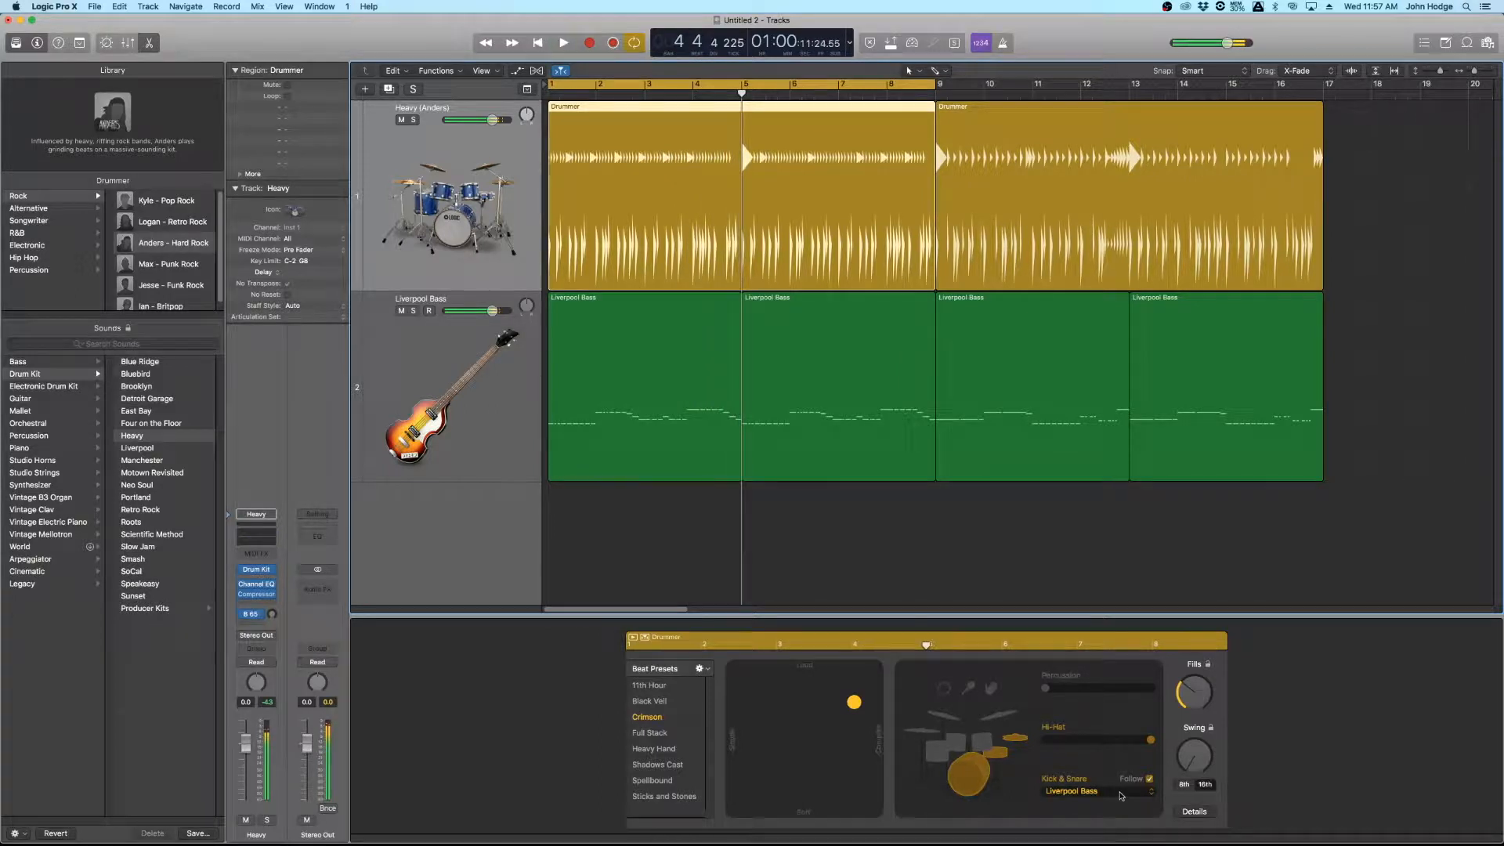
# Step: Turn off Follow again and audition the first Drummer region against the bass, including with a lower Kick & Snare variation
pyautogui.click(1149, 779)
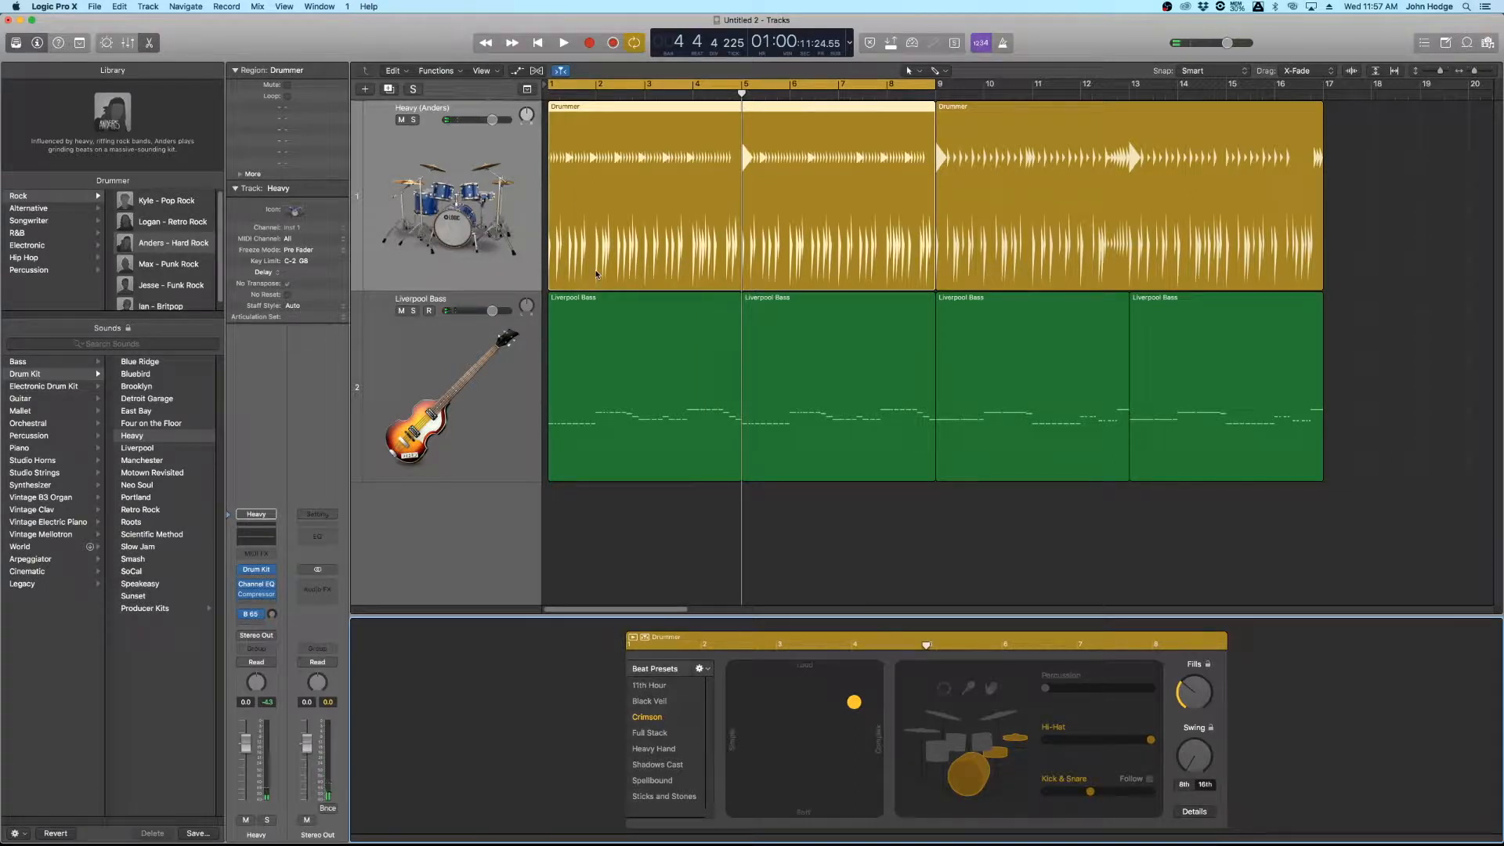
pyautogui.press('space')
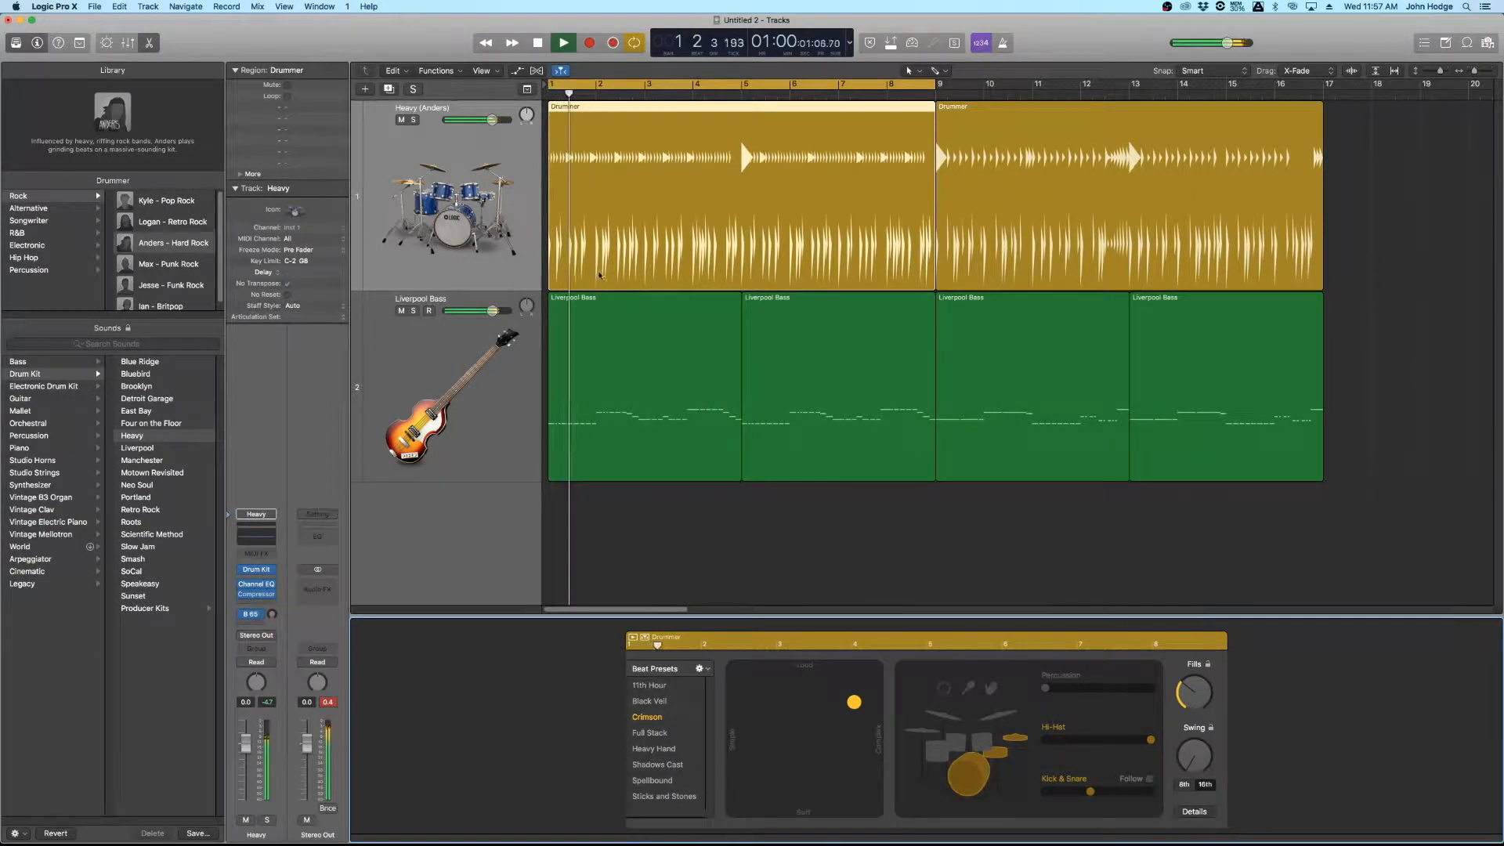
pyautogui.press('space')
pyautogui.click(1074, 793)
pyautogui.press('space')
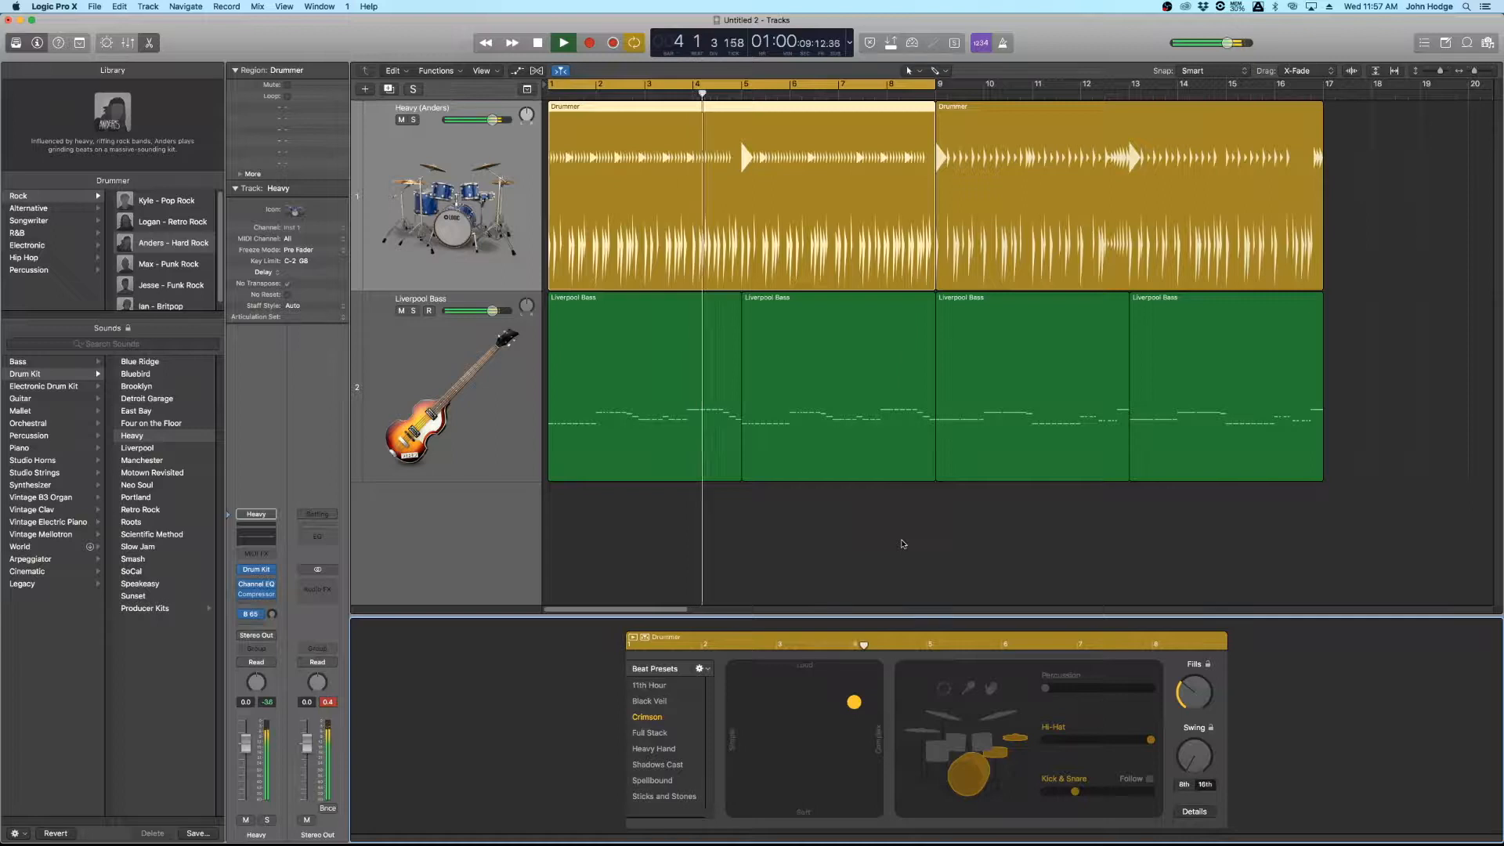
pyautogui.press('space')
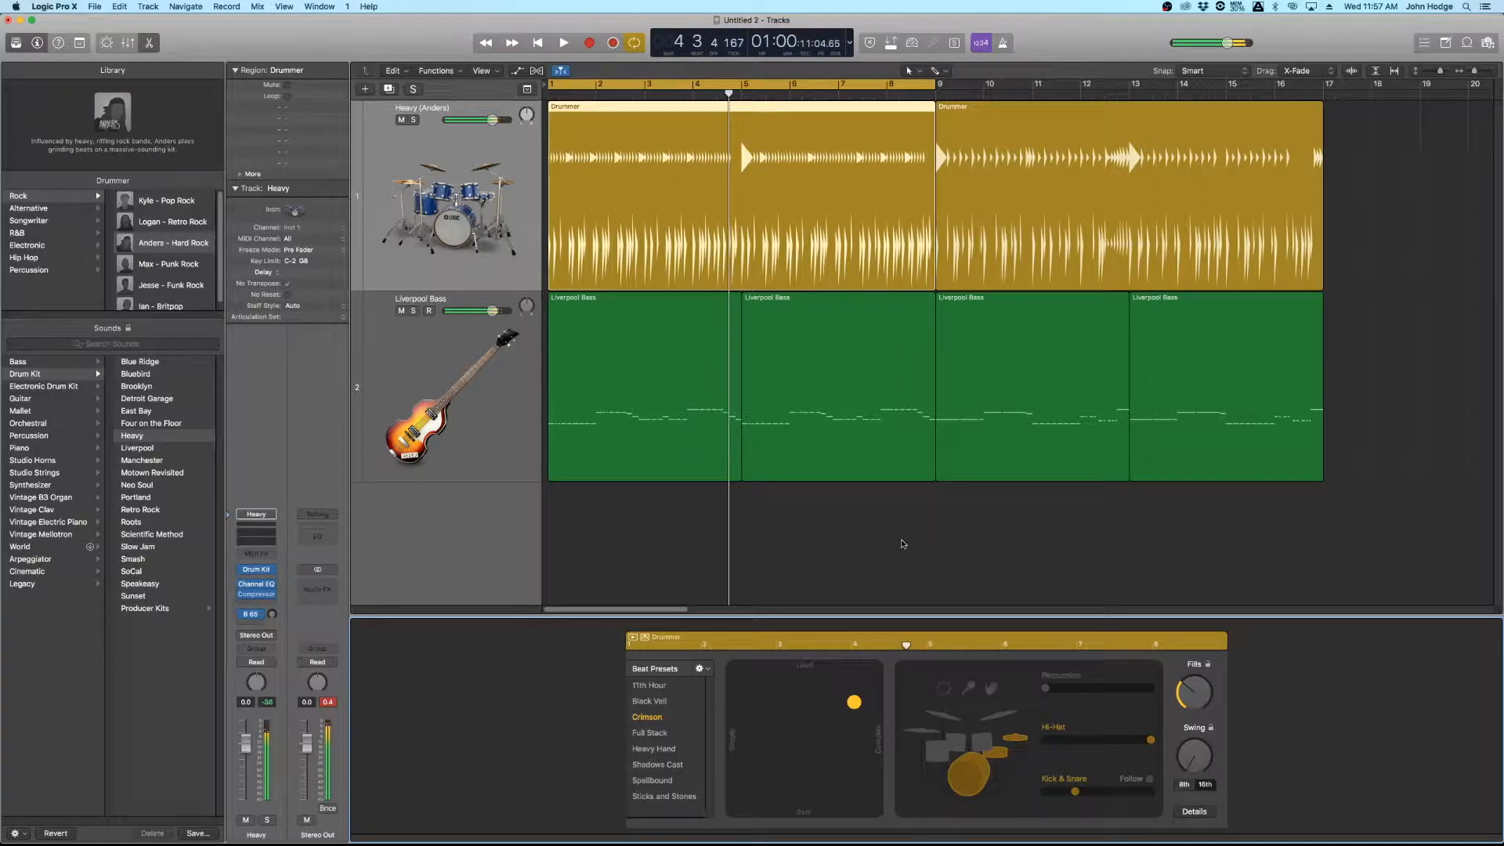
# Step: Re-enable Follow on Liverpool Bass for the first Drummer region and play from the start, switching the cycle off during playback
pyautogui.click(1150, 779)
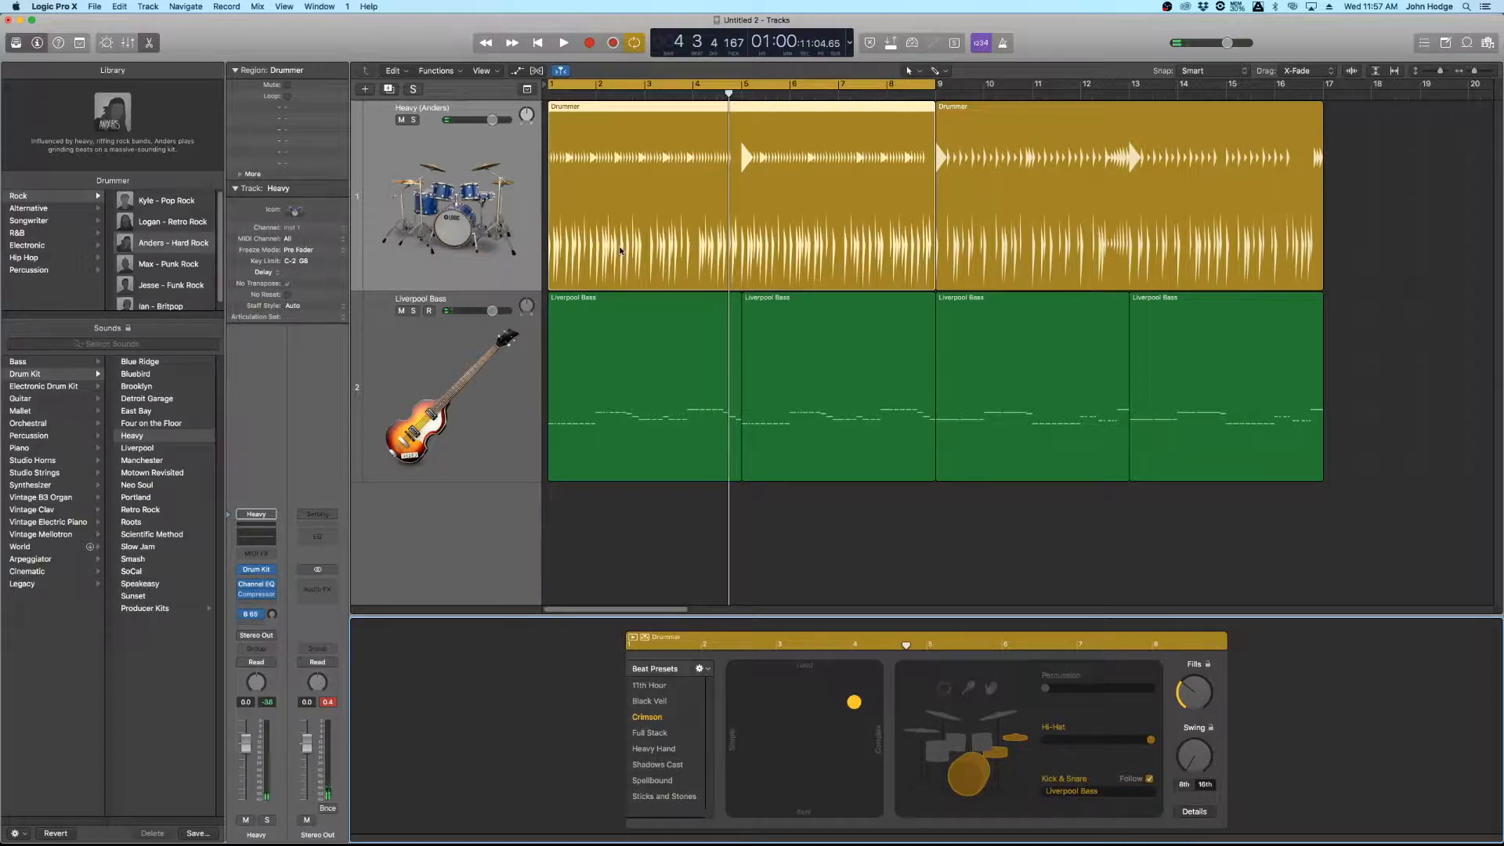
pyautogui.click(759, 534)
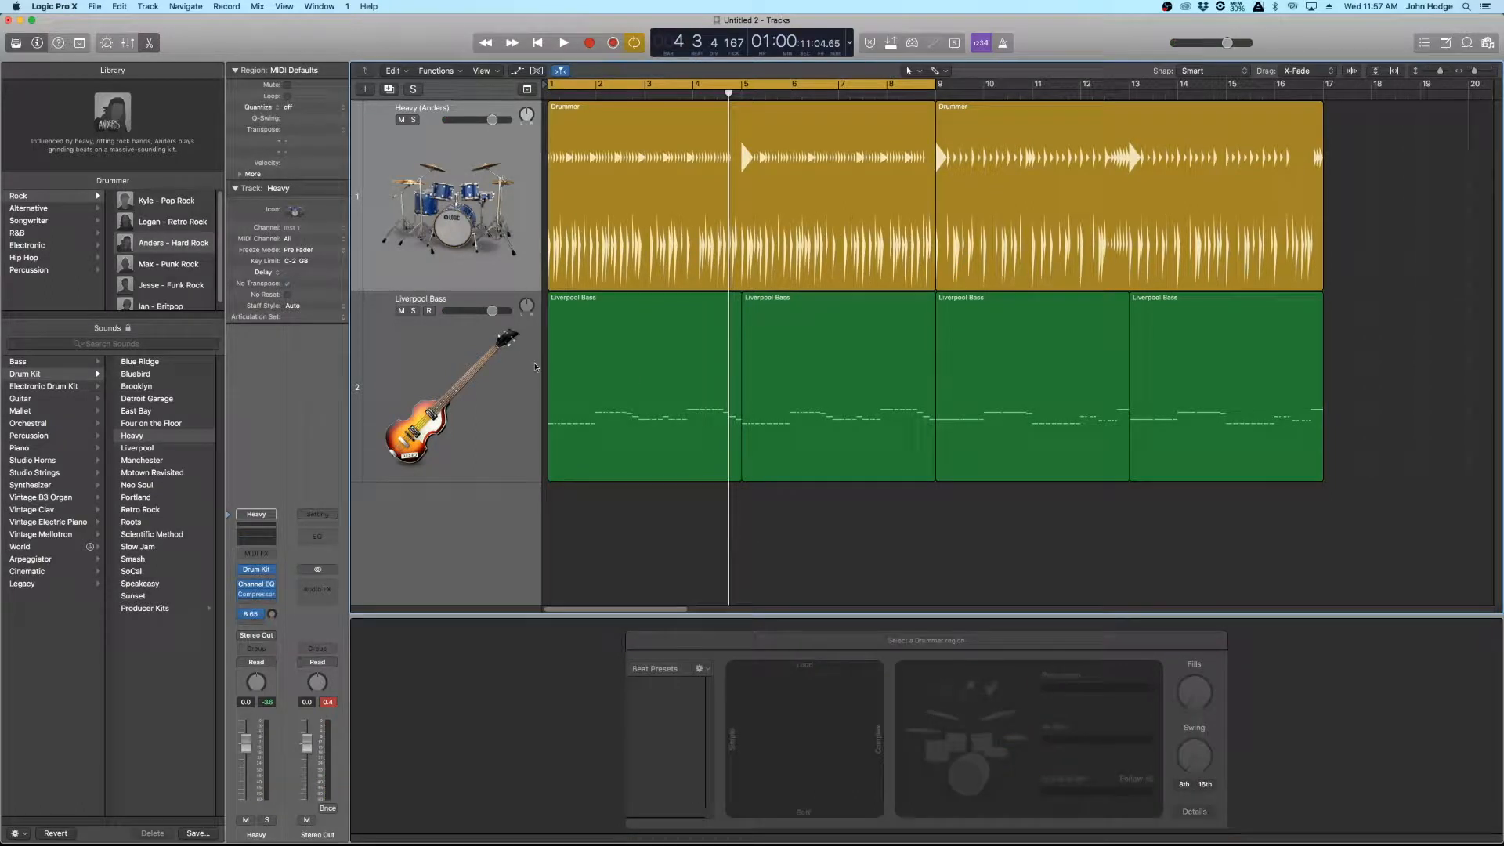
pyautogui.press('Return')
pyautogui.press('space')
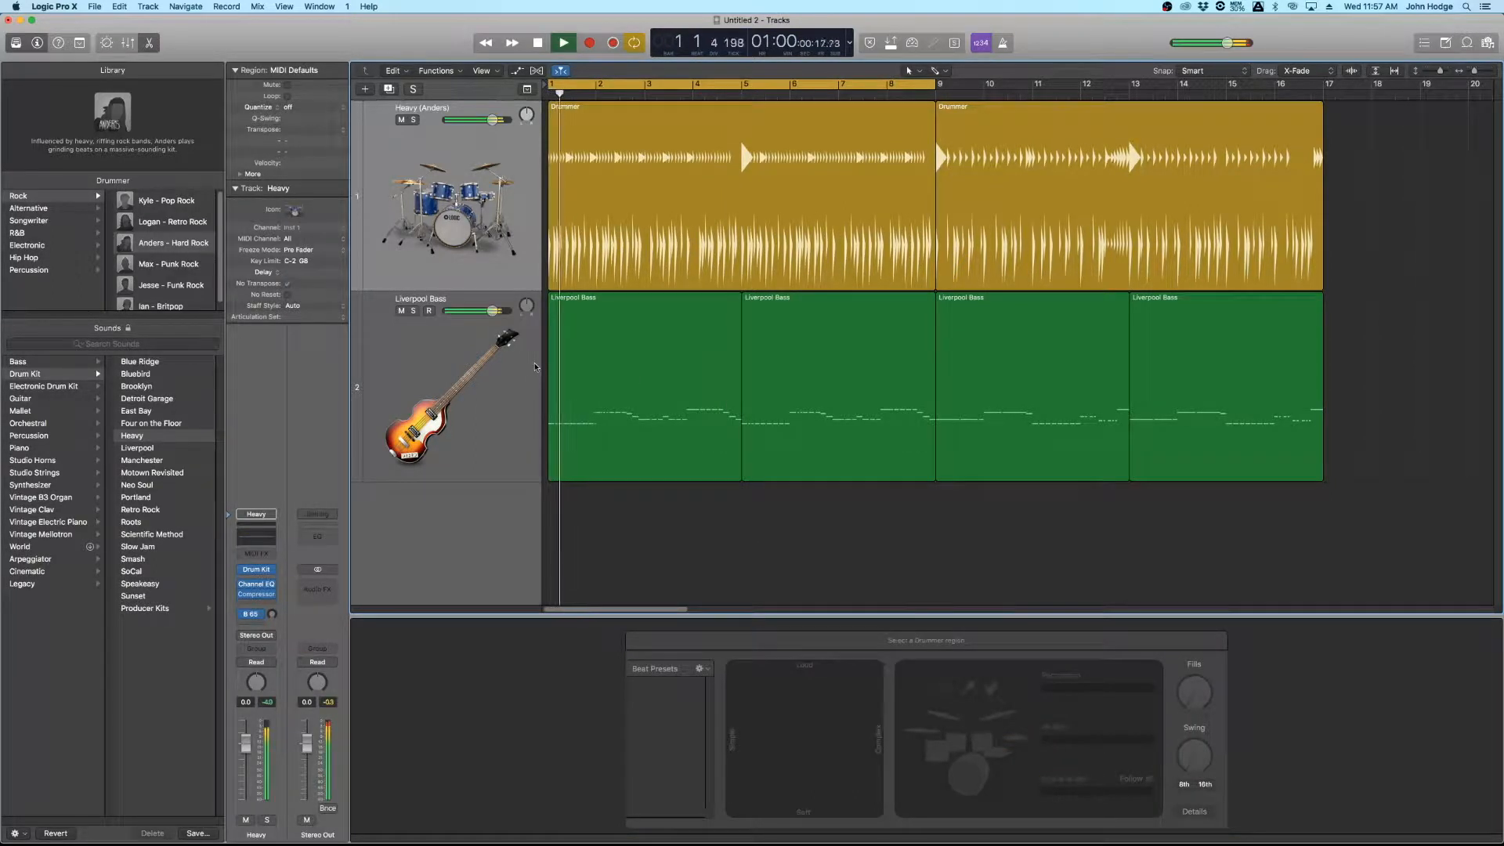
pyautogui.click(816, 86)
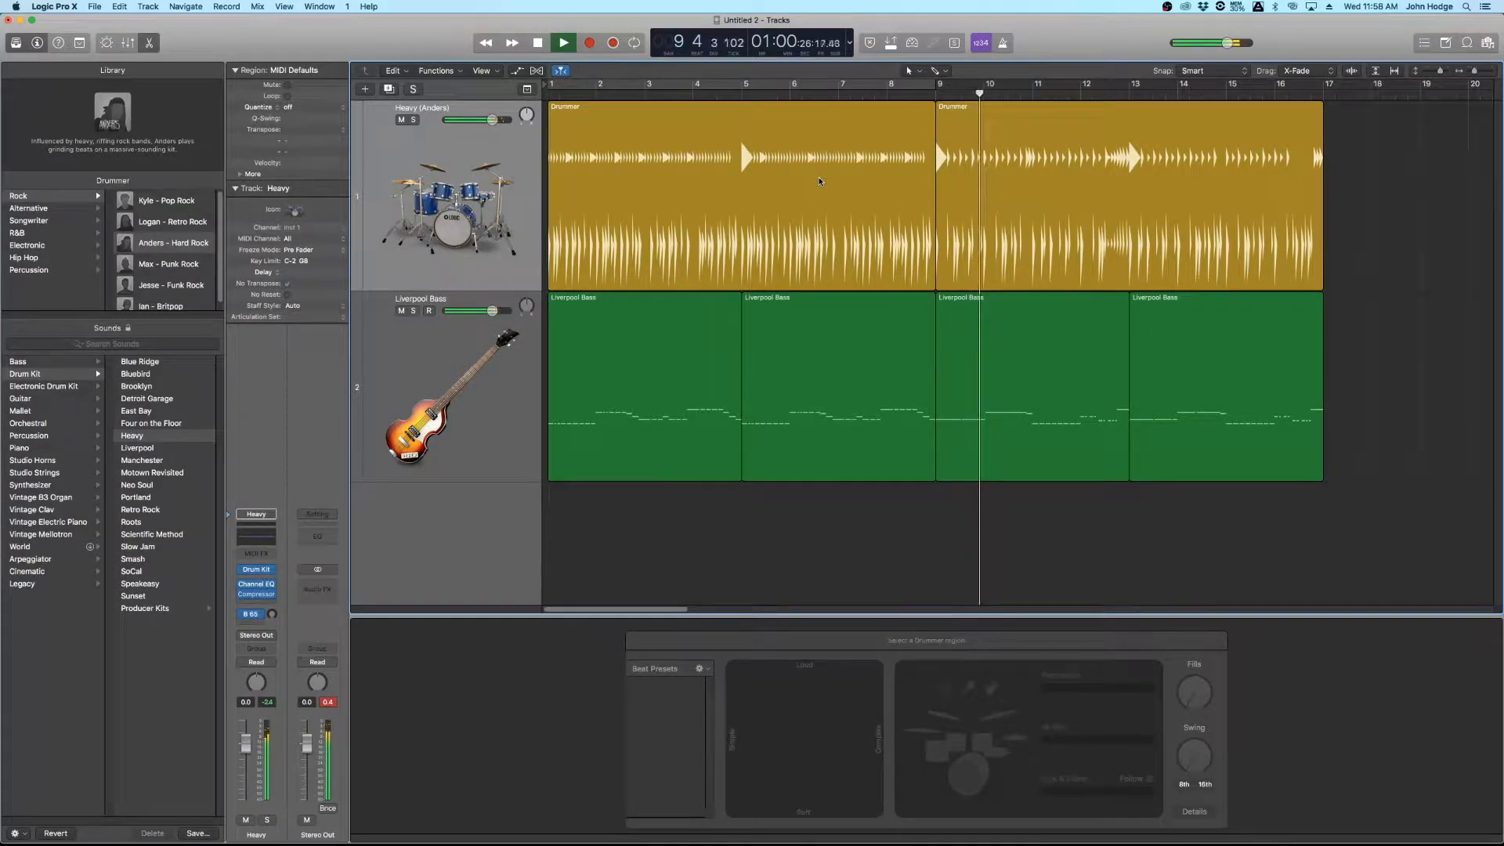
# Step: Select the Drummer region starting at bar 9 and examine it with its Drummer settings during playback
pyautogui.click(1085, 260)
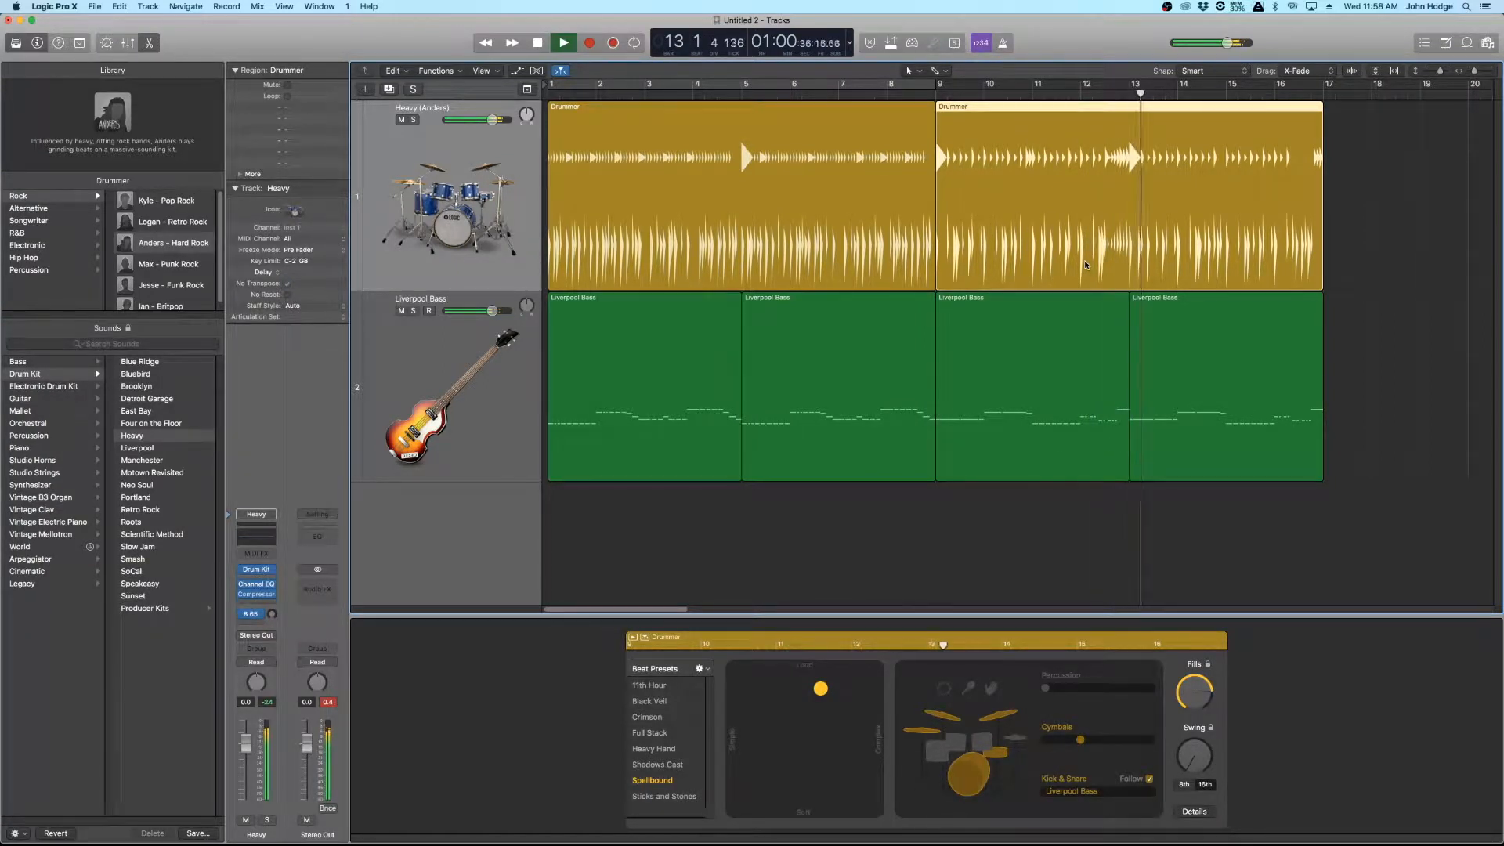
pyautogui.hscroll(5, 1084, 260)
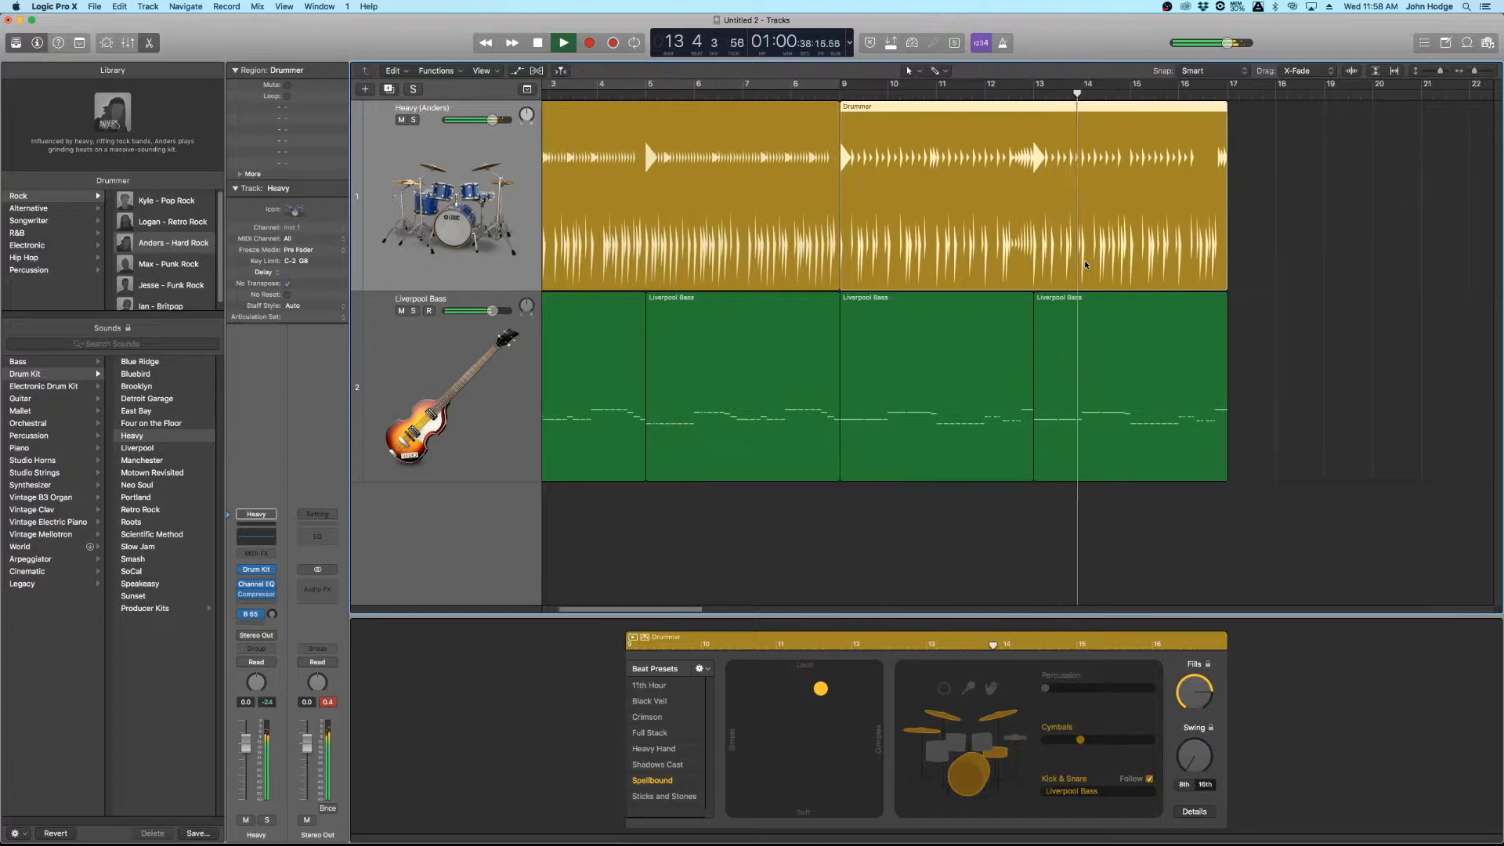
pyautogui.press('super+Down')
pyautogui.press('super+Down')
pyautogui.press('super+Down')
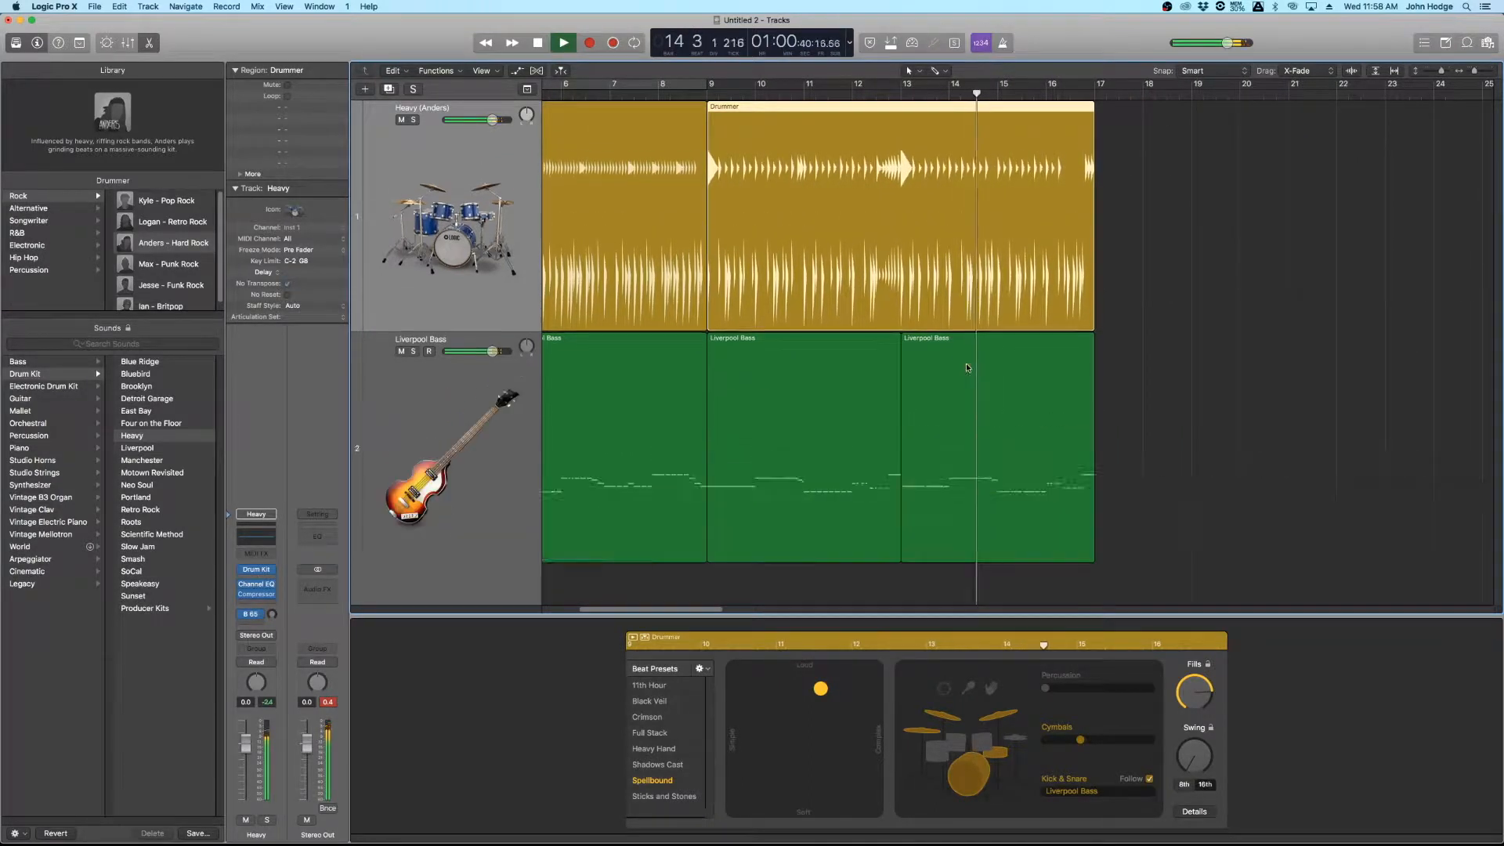
pyautogui.press('super+Right')
pyautogui.press('super+Up')
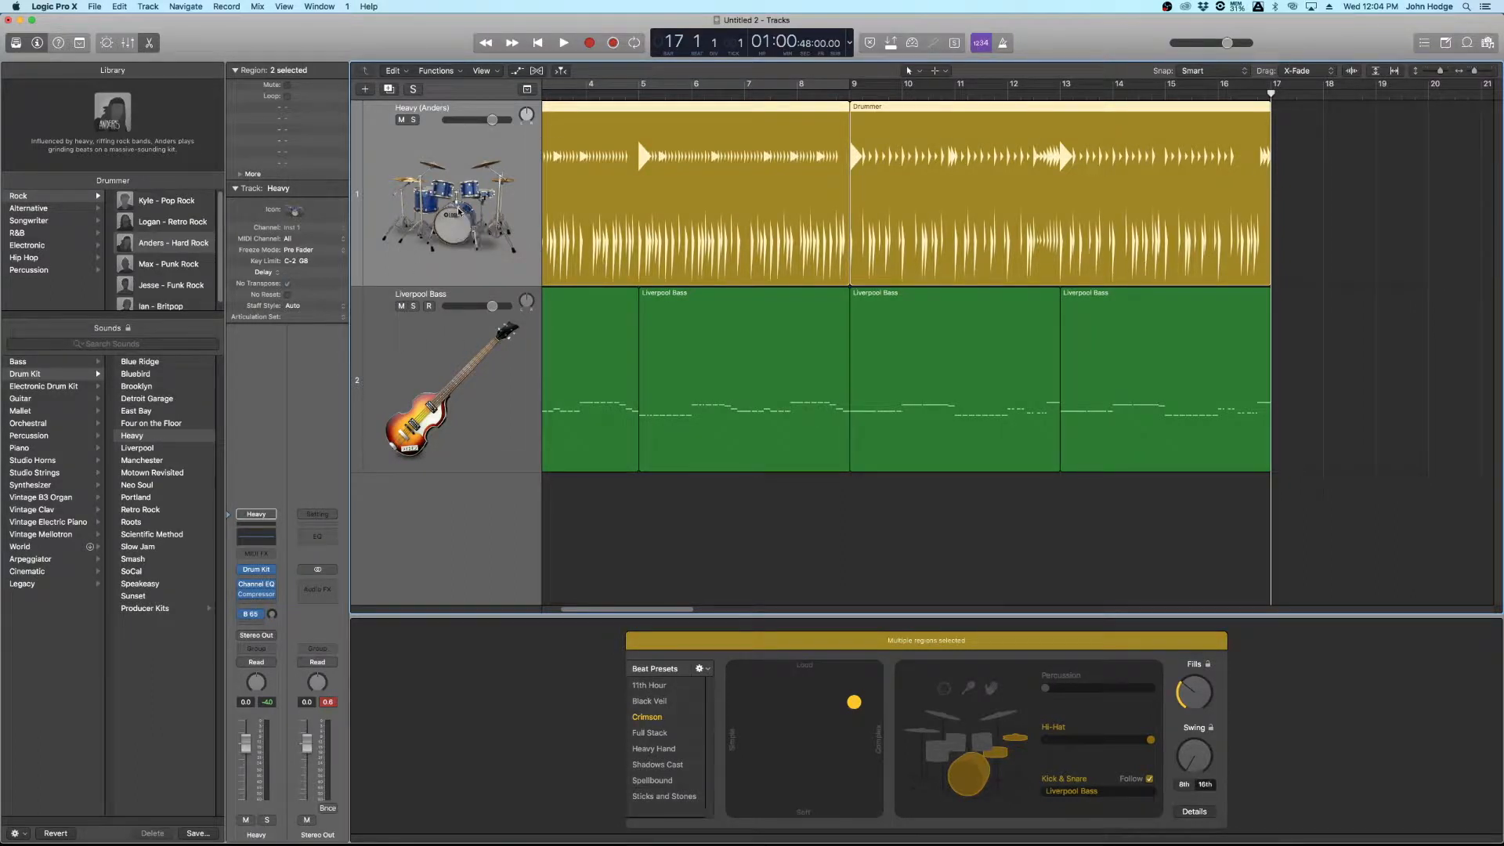
# Step: Add a new software instrument track below the drummer track and load the Heavy drum kit on it
pyautogui.click(365, 90)
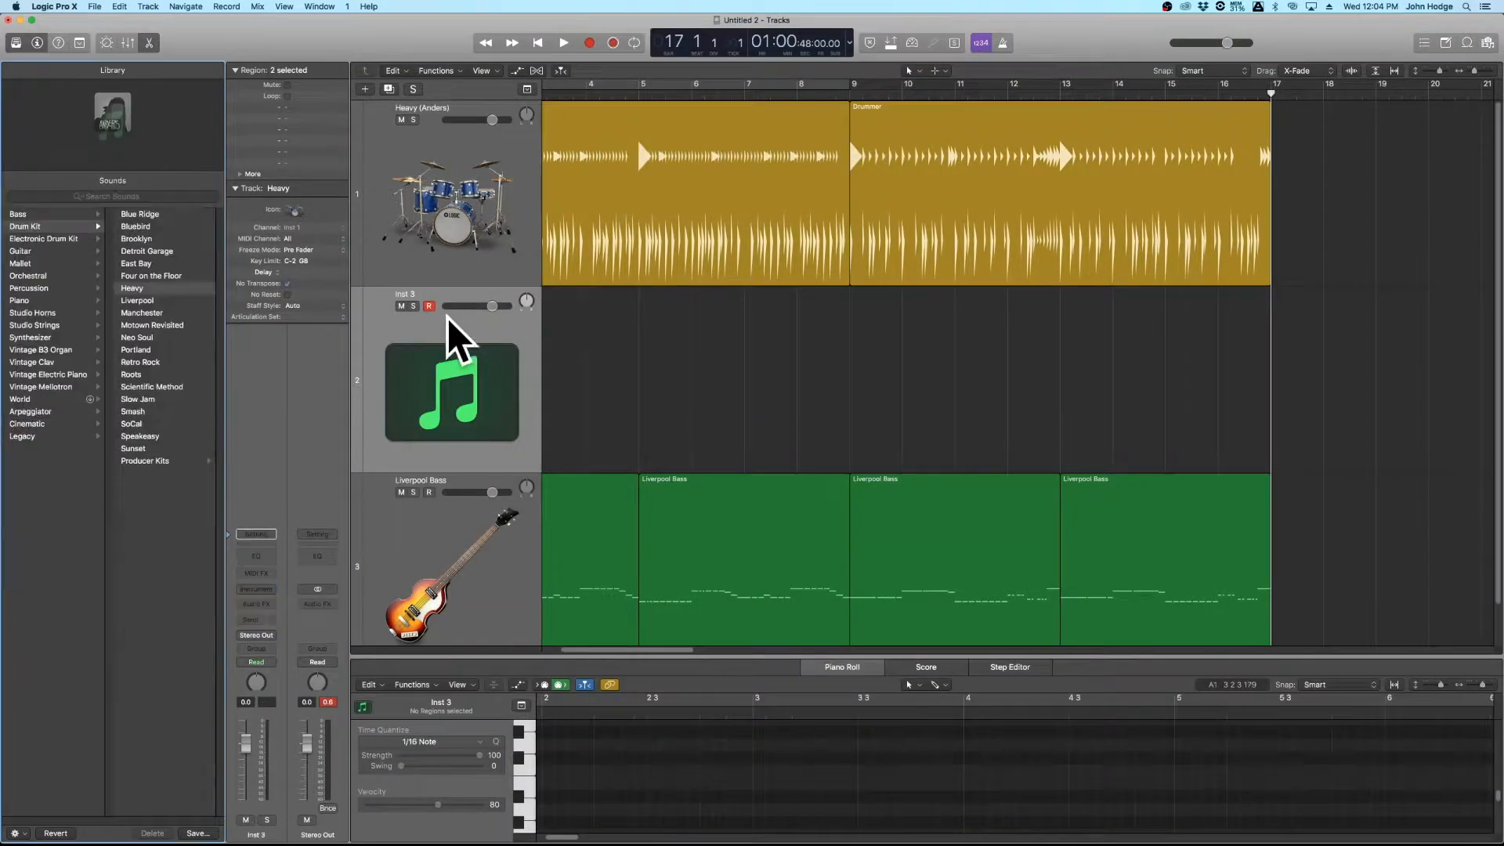
pyautogui.click(109, 226)
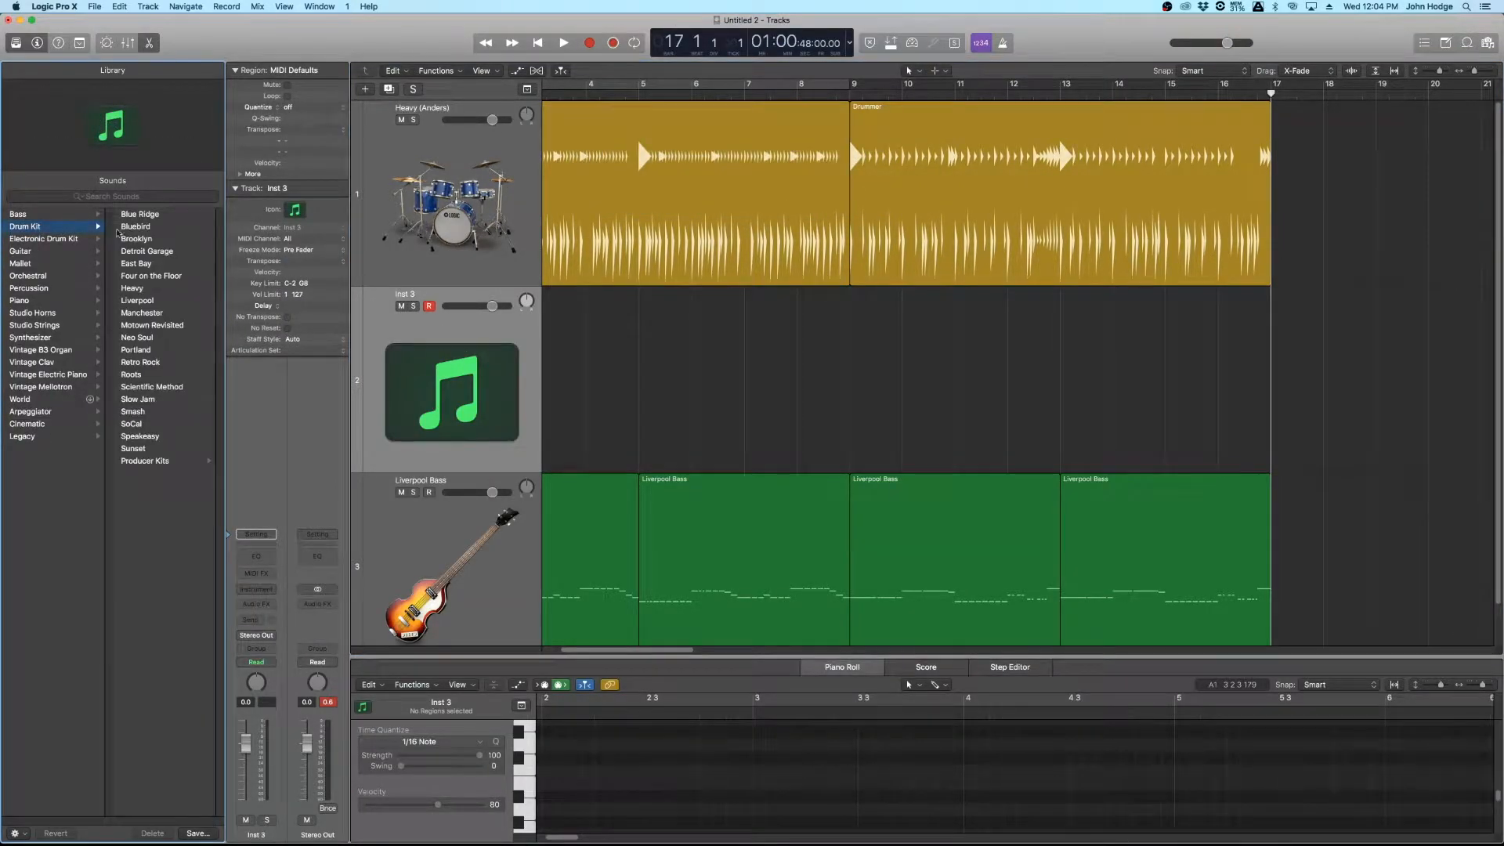
pyautogui.click(134, 290)
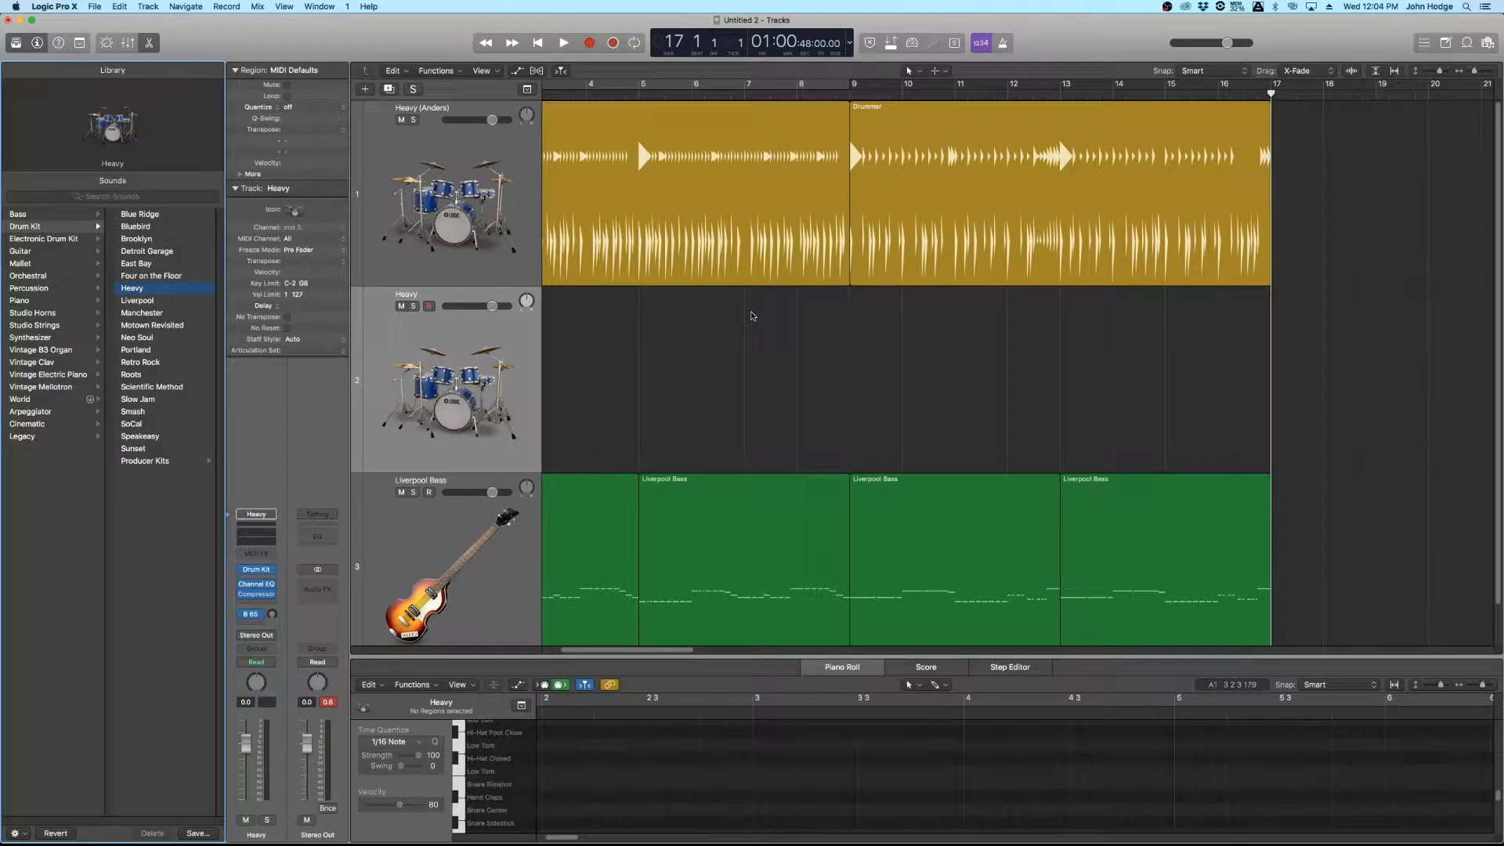
pyautogui.click(1064, 191)
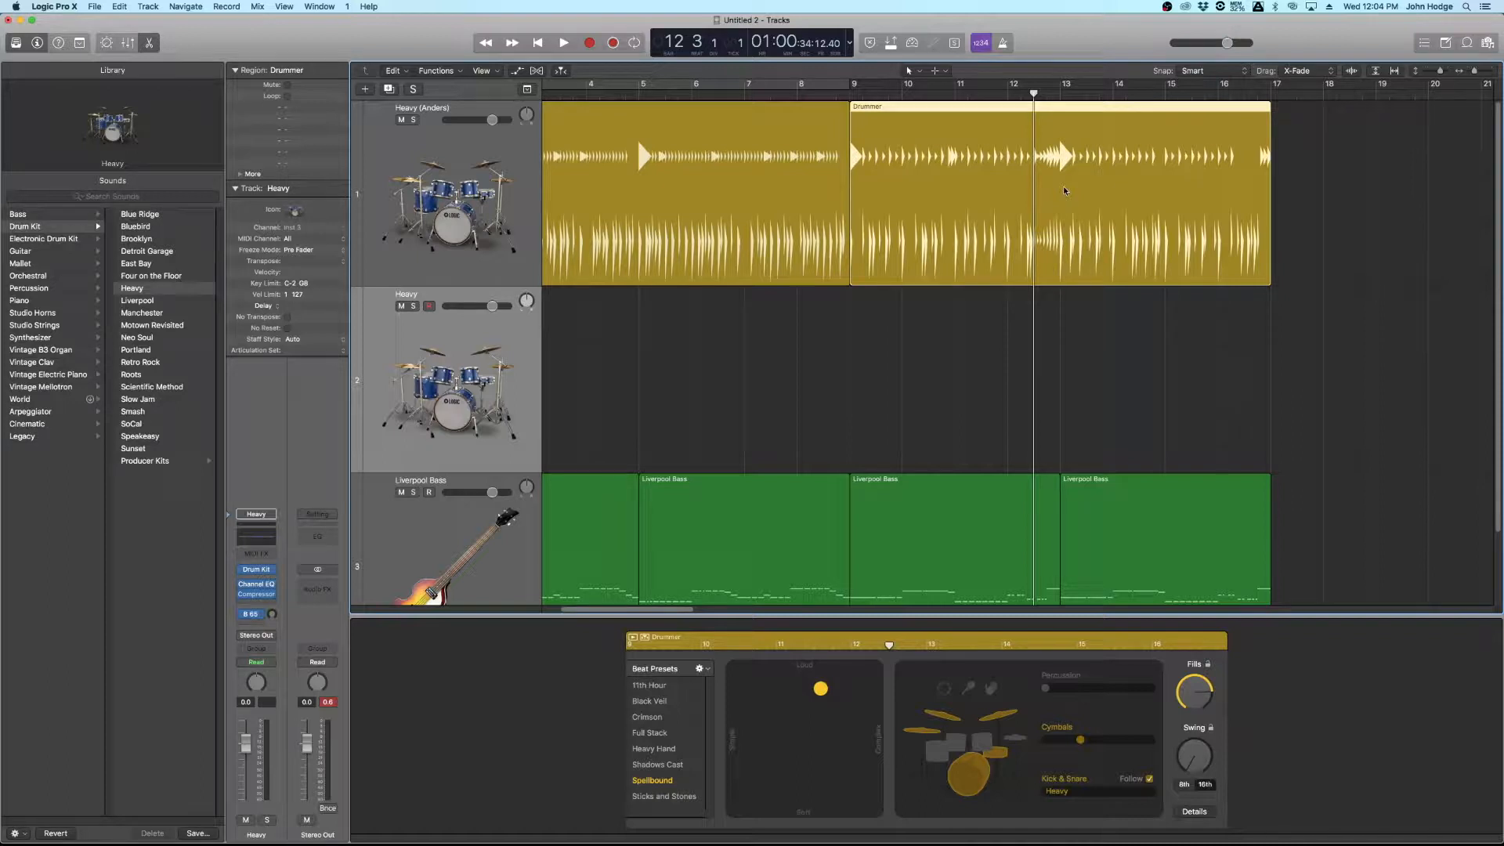
pyautogui.rightClick(1038, 183)
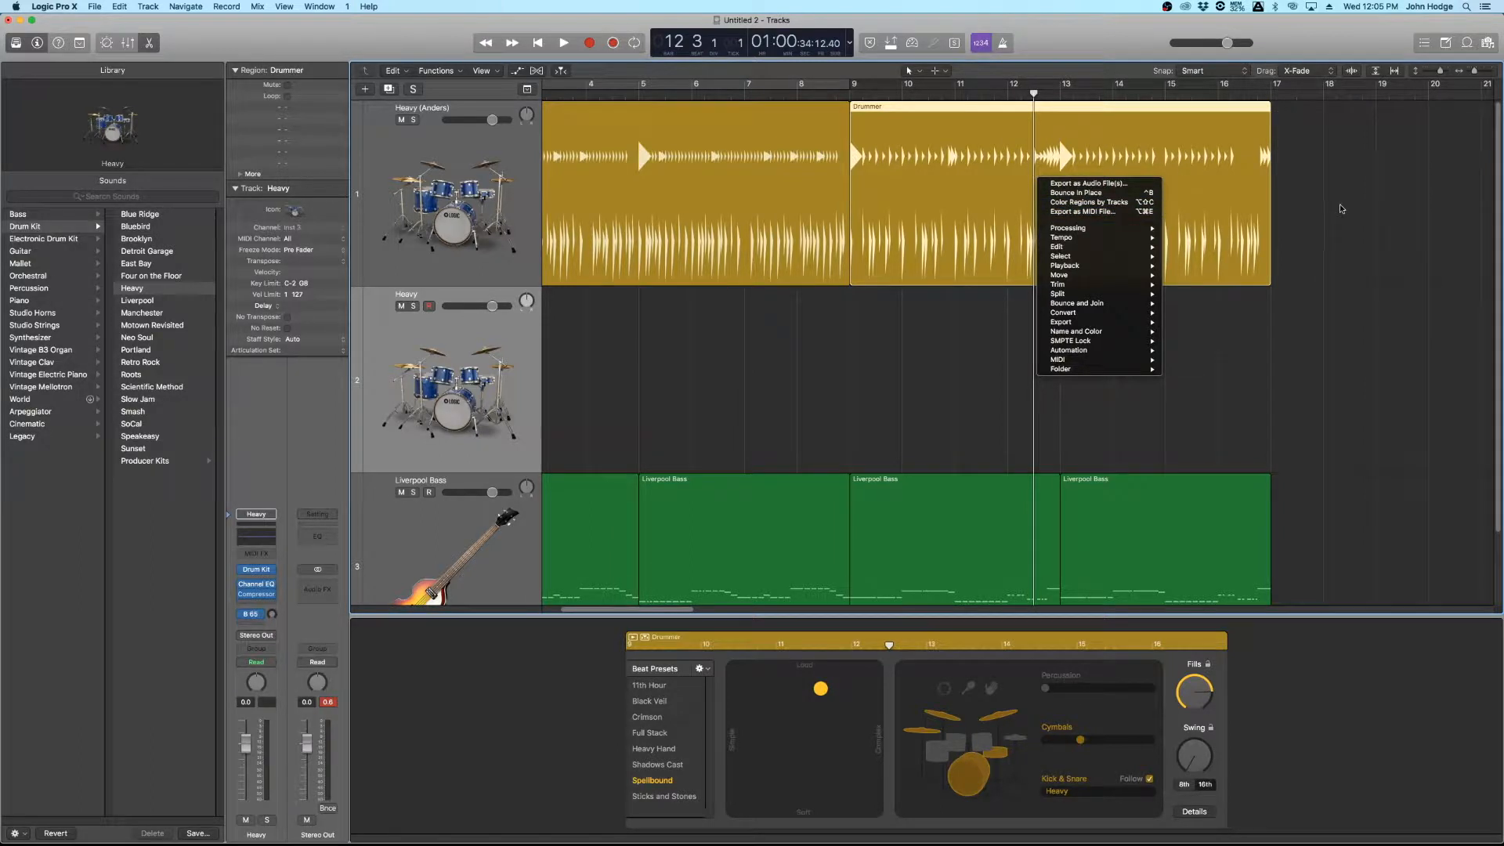
pyautogui.click(1227, 181)
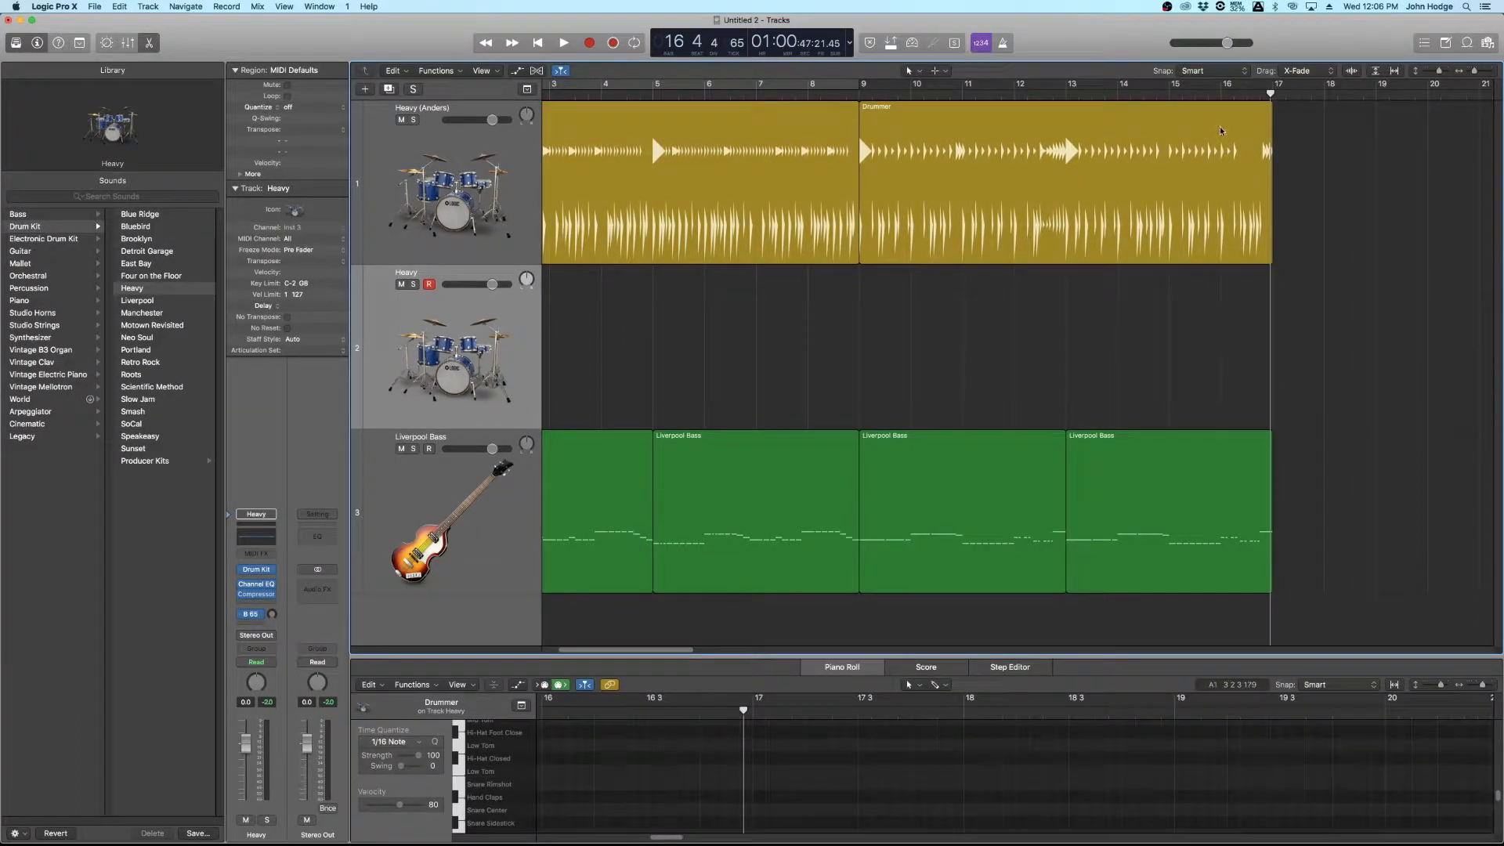
# Step: Check that the Marquee Tool is assigned as the secondary tool in the Tracks area
pyautogui.click(935, 70)
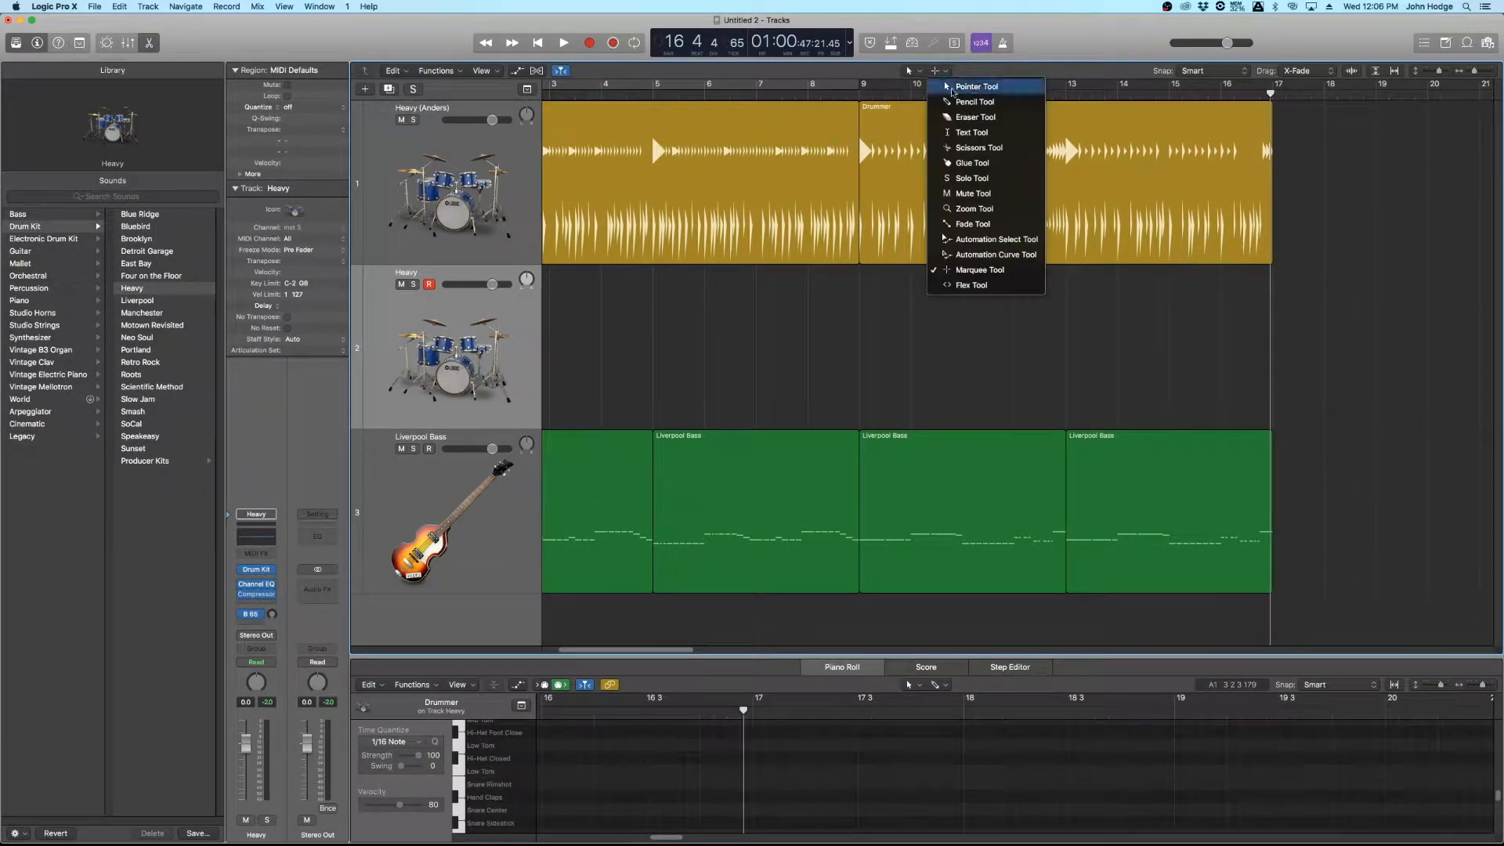
pyautogui.click(1415, 271)
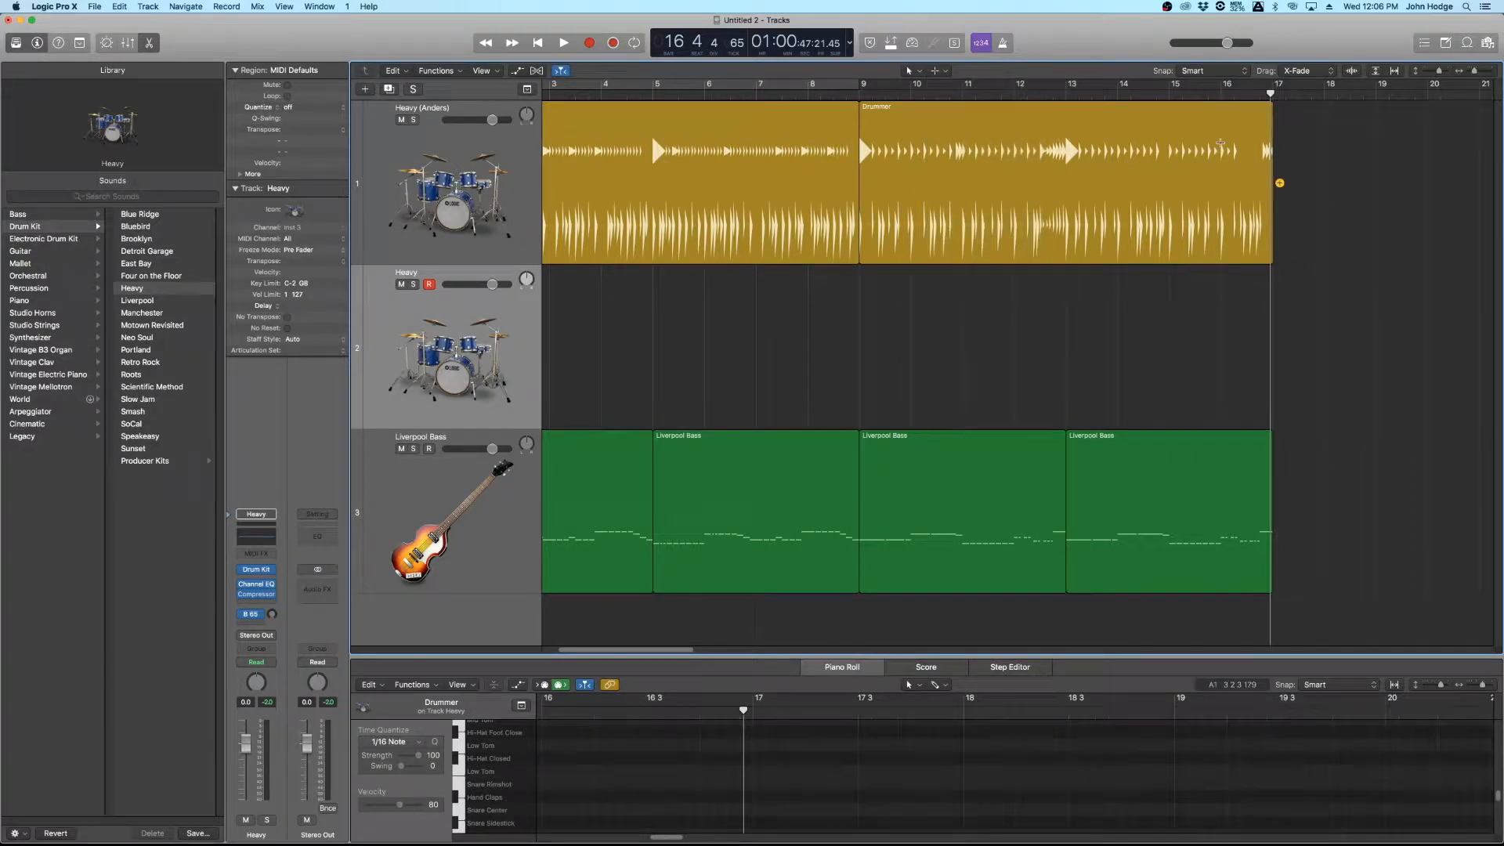
# Step: Marquee-select bar 16 of the Drummer region and copy it down to the Heavy instrument track as a MIDI region
pyautogui.moveTo(1222, 114); pyautogui.dragTo(1285, 138)
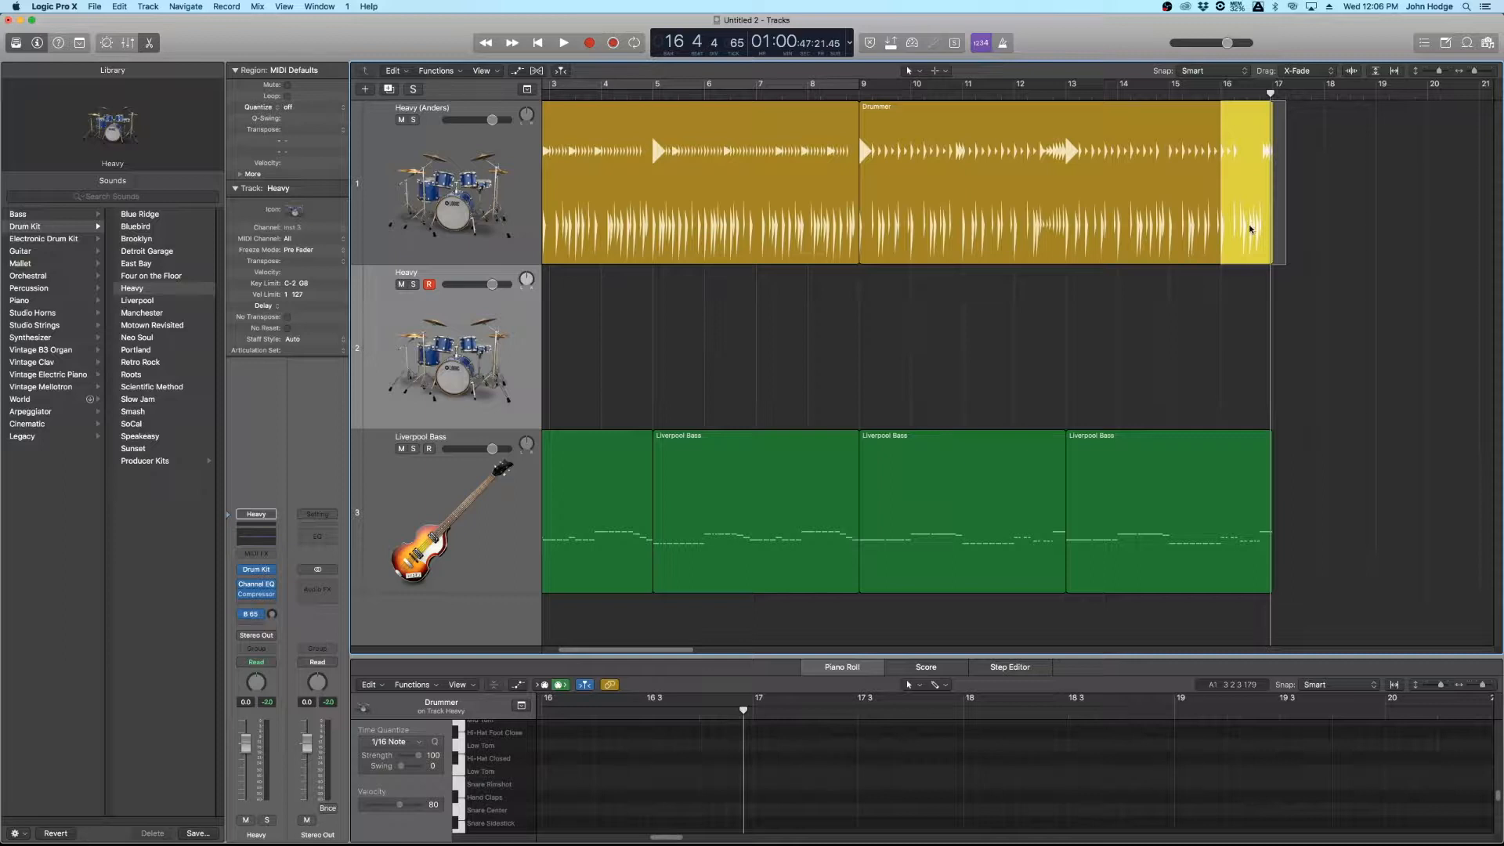
pyautogui.moveTo(1254, 249); pyautogui.dragTo(1244, 322)
pyautogui.click(1326, 333)
pyautogui.click(1252, 363)
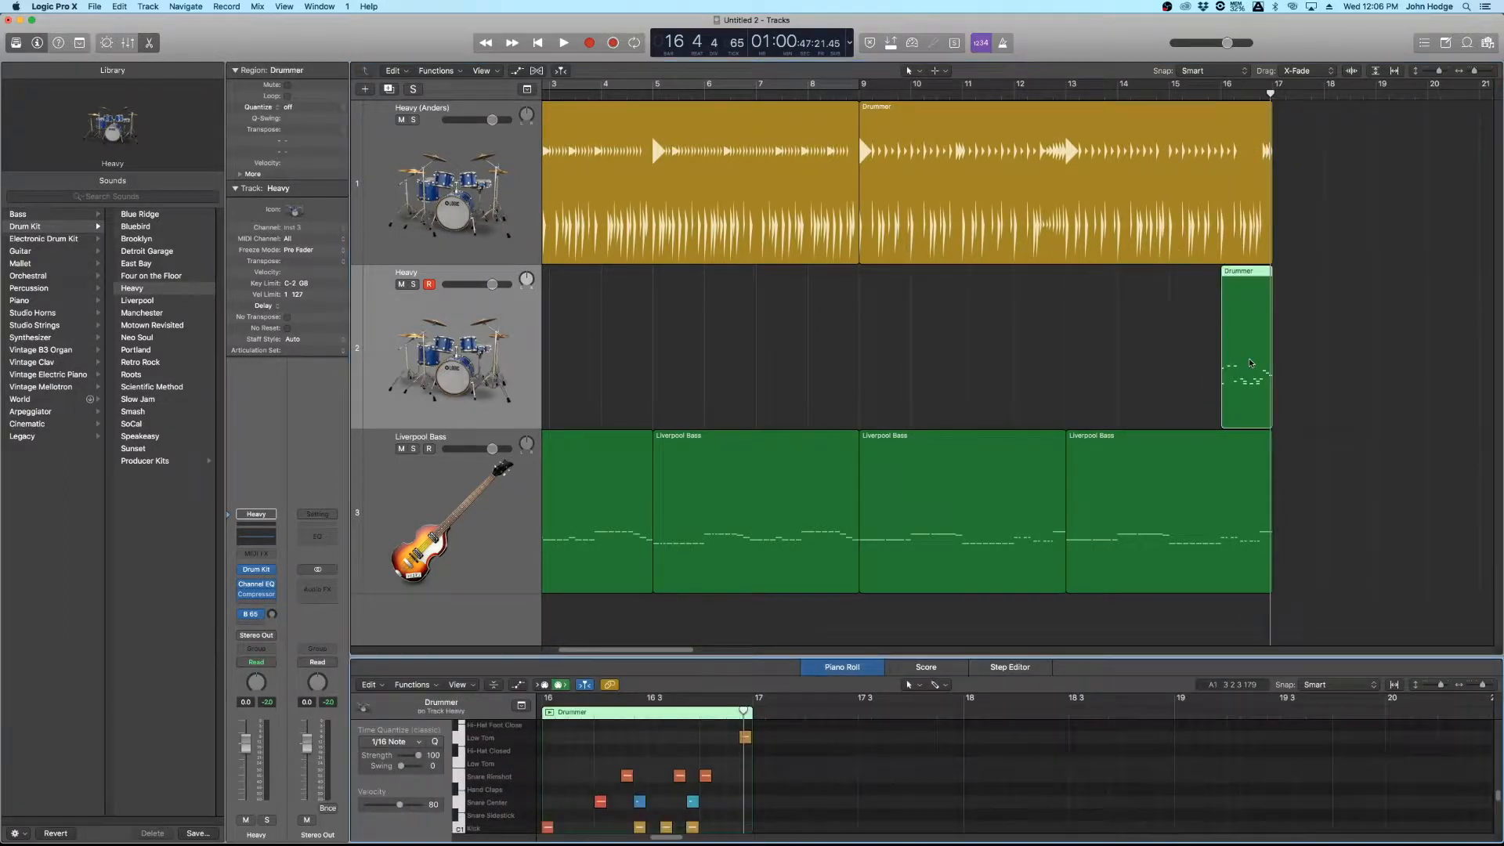
pyautogui.hscroll(5, 936, 285)
pyautogui.scroll(5, 777, 293)
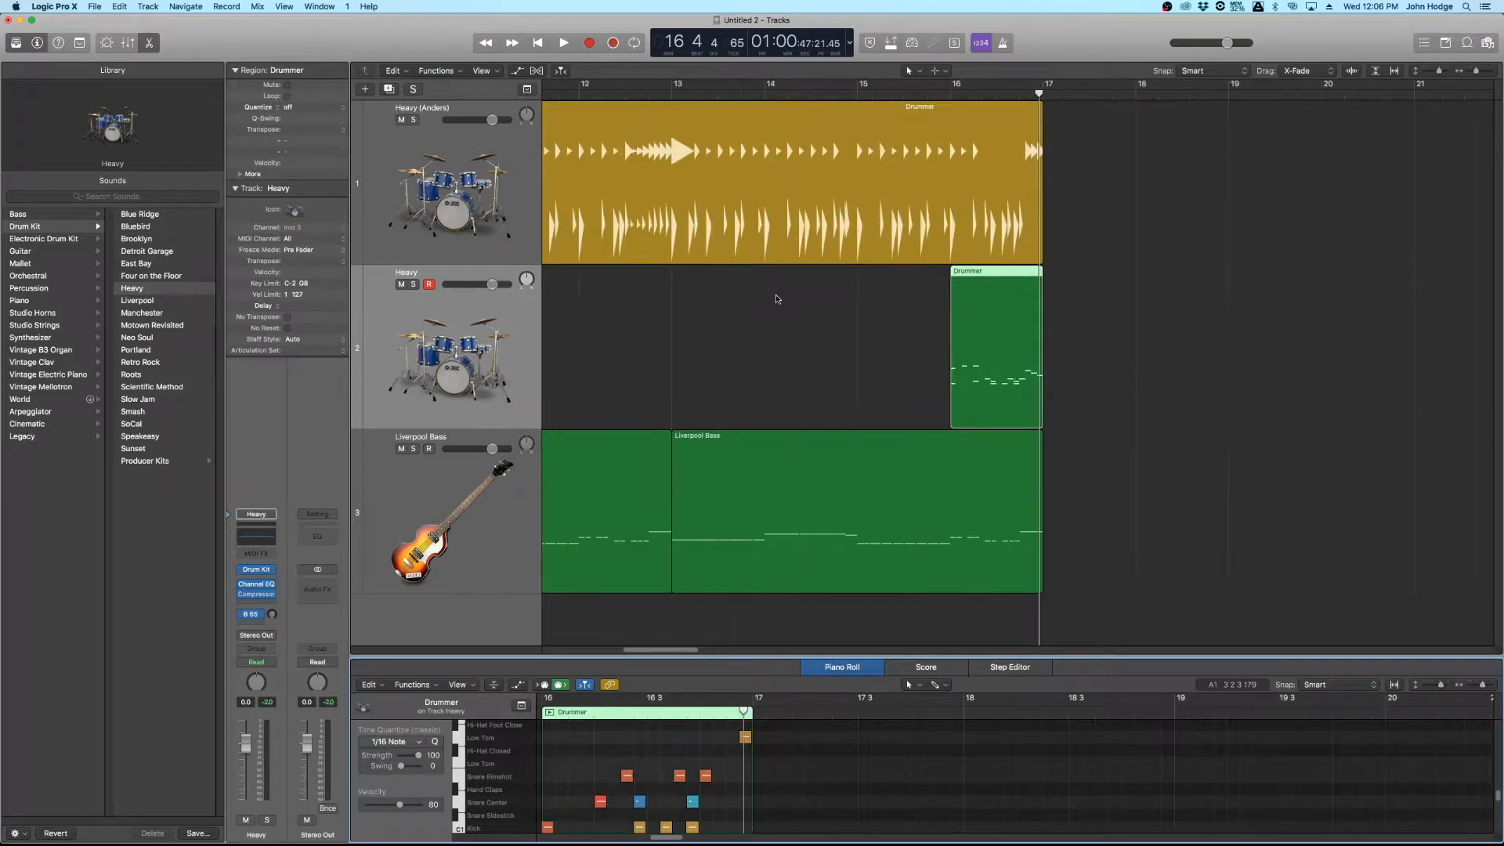
pyautogui.click(790, 314)
pyautogui.click(983, 347)
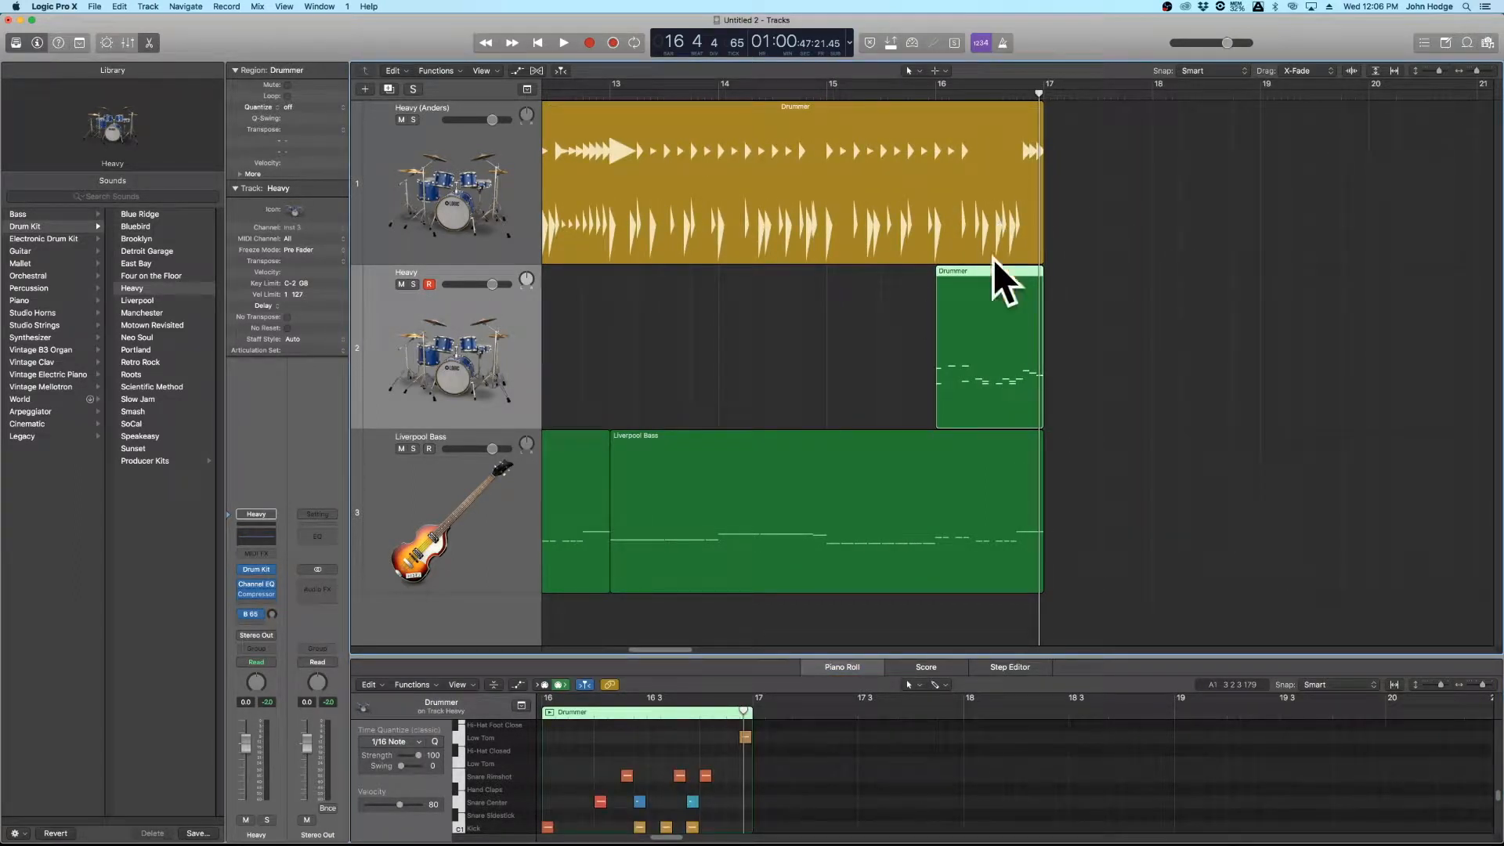
# Step: Solo the Heavy (Anders) drummer track and play from just before bar 16 to hear the original fill
pyautogui.click(578, 307)
pyautogui.click(413, 120)
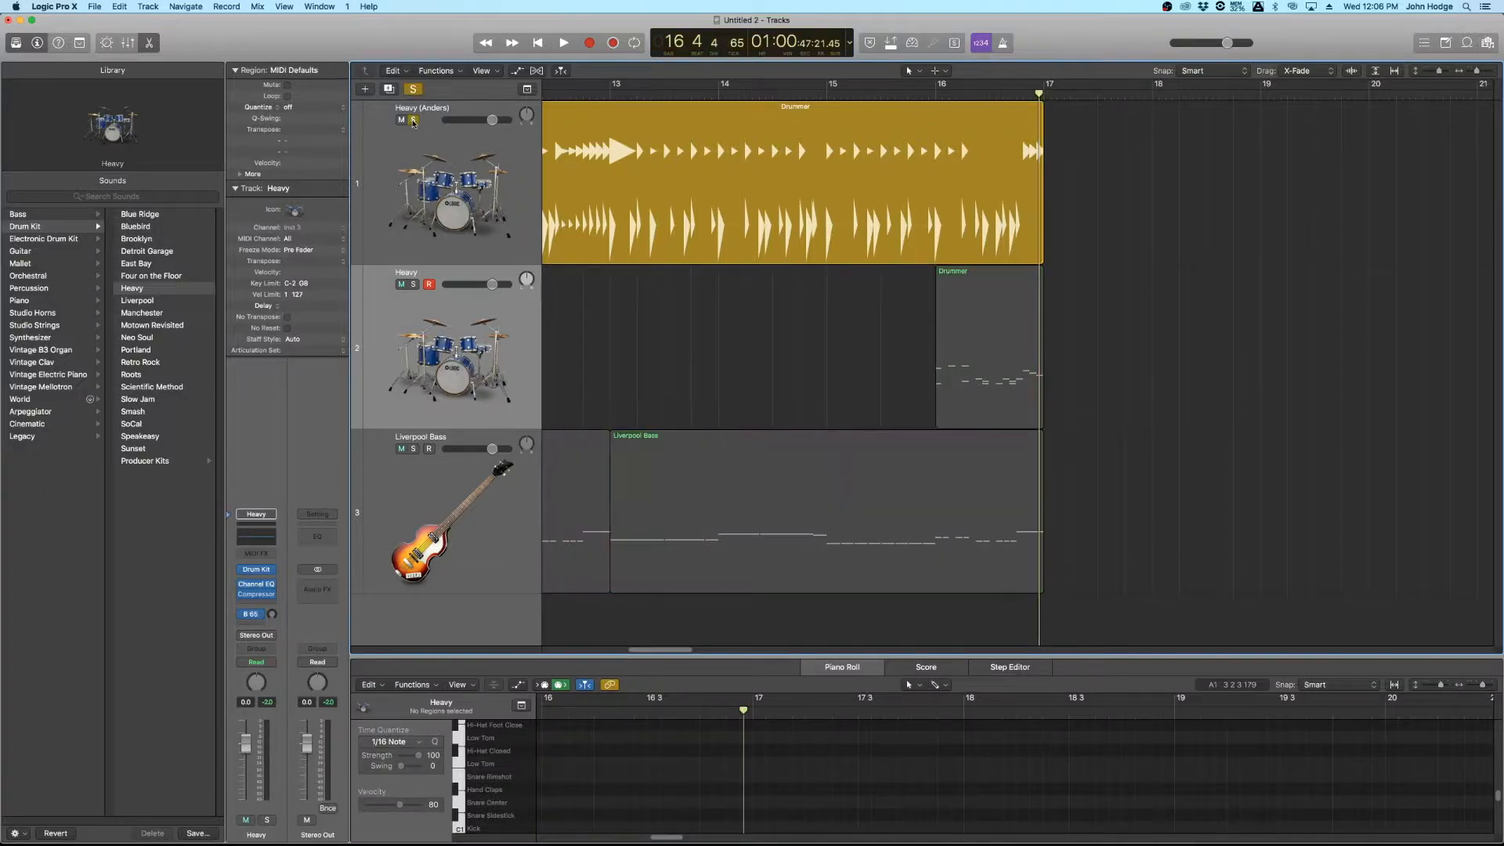
pyautogui.click(909, 93)
pyautogui.press('space')
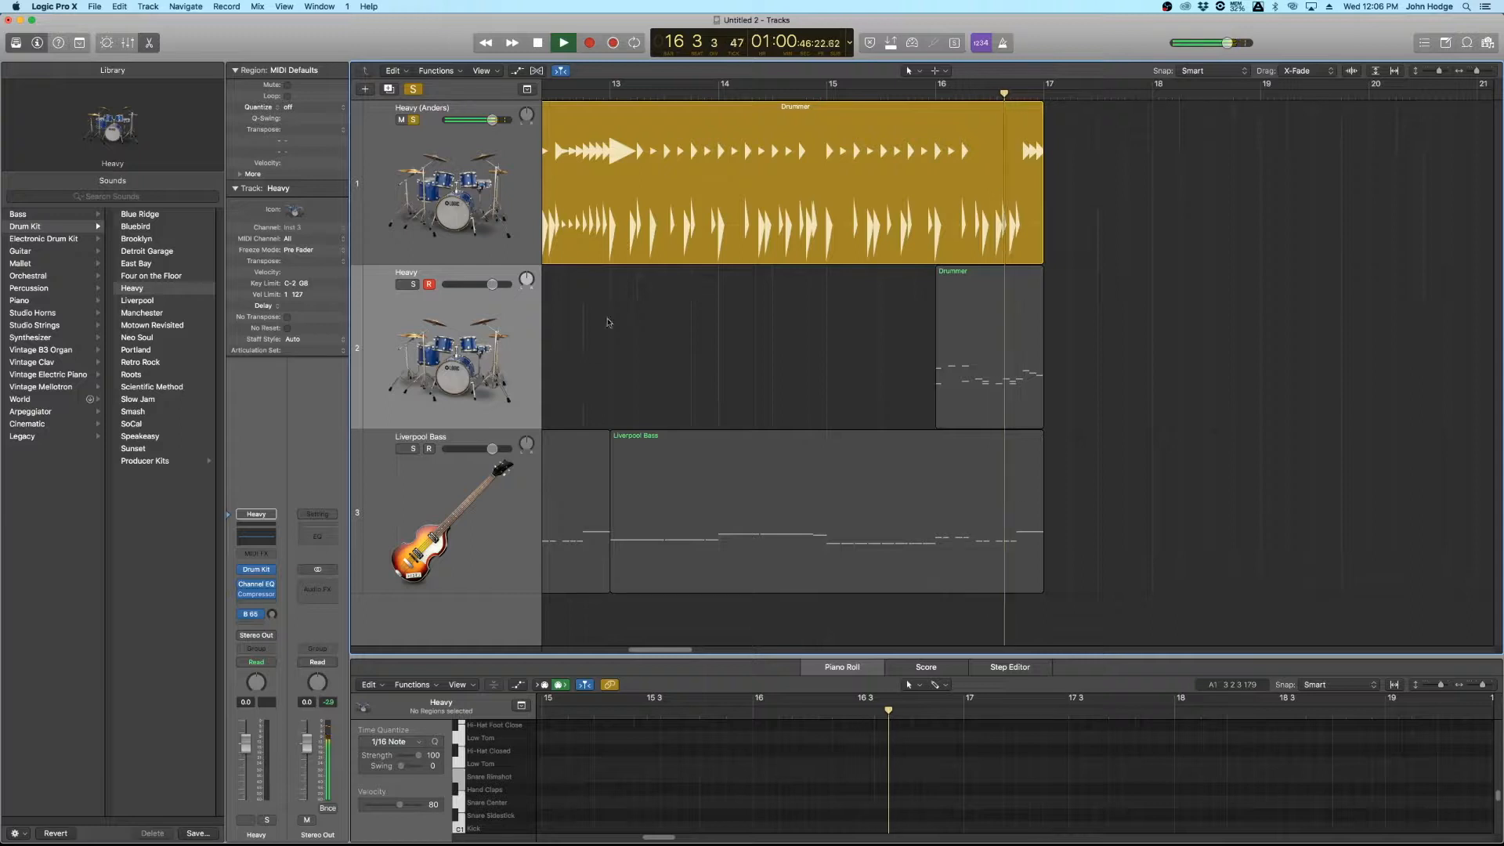
# Step: Solo the Heavy instrument track instead, play its copied bar 16 region, and clear all solos
pyautogui.click(413, 284)
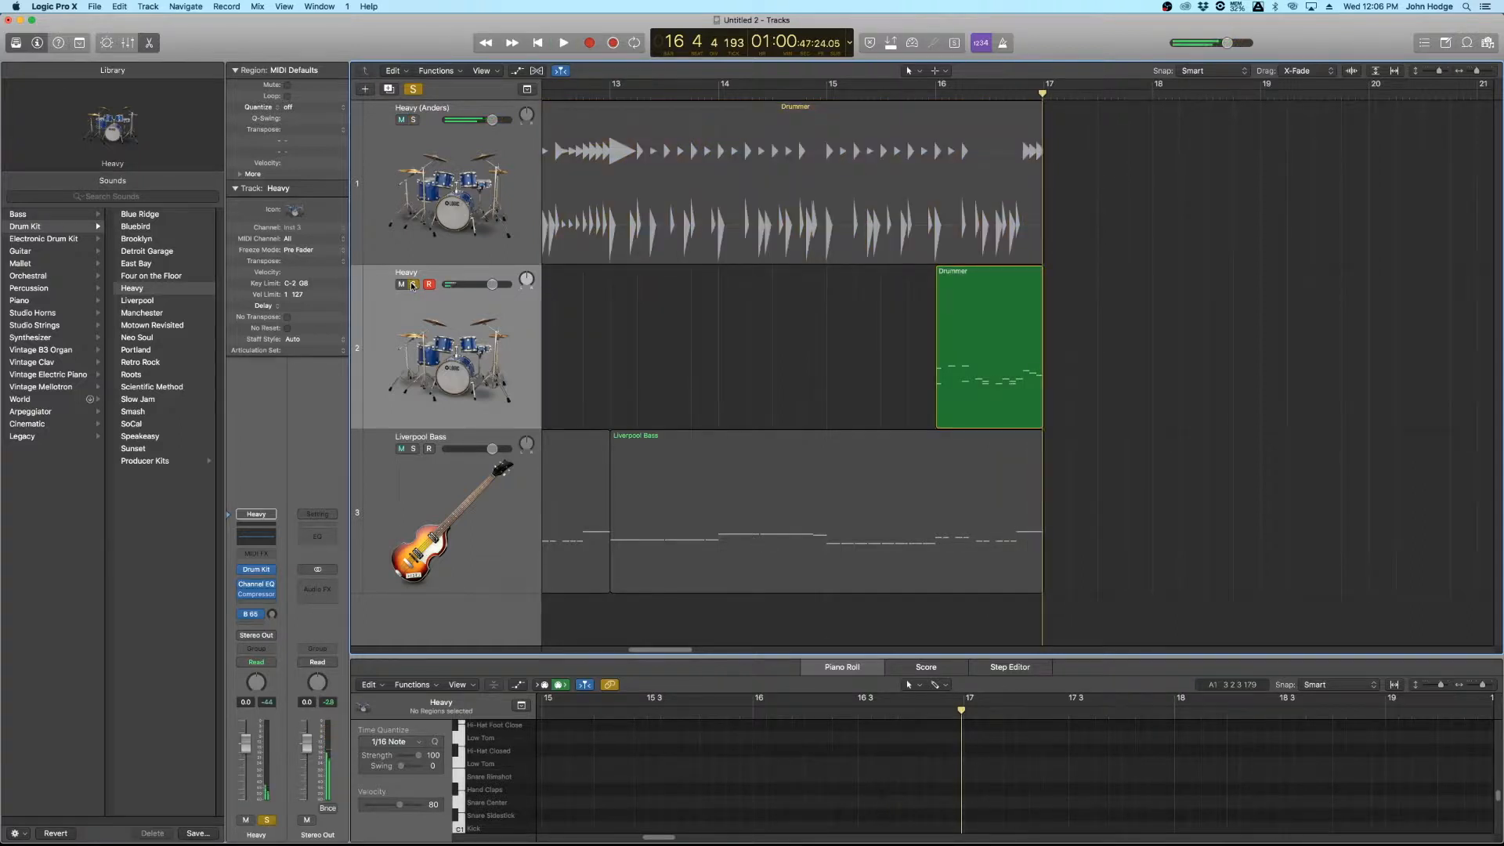
pyautogui.click(938, 337)
pyautogui.hotkey('shift', 'space')
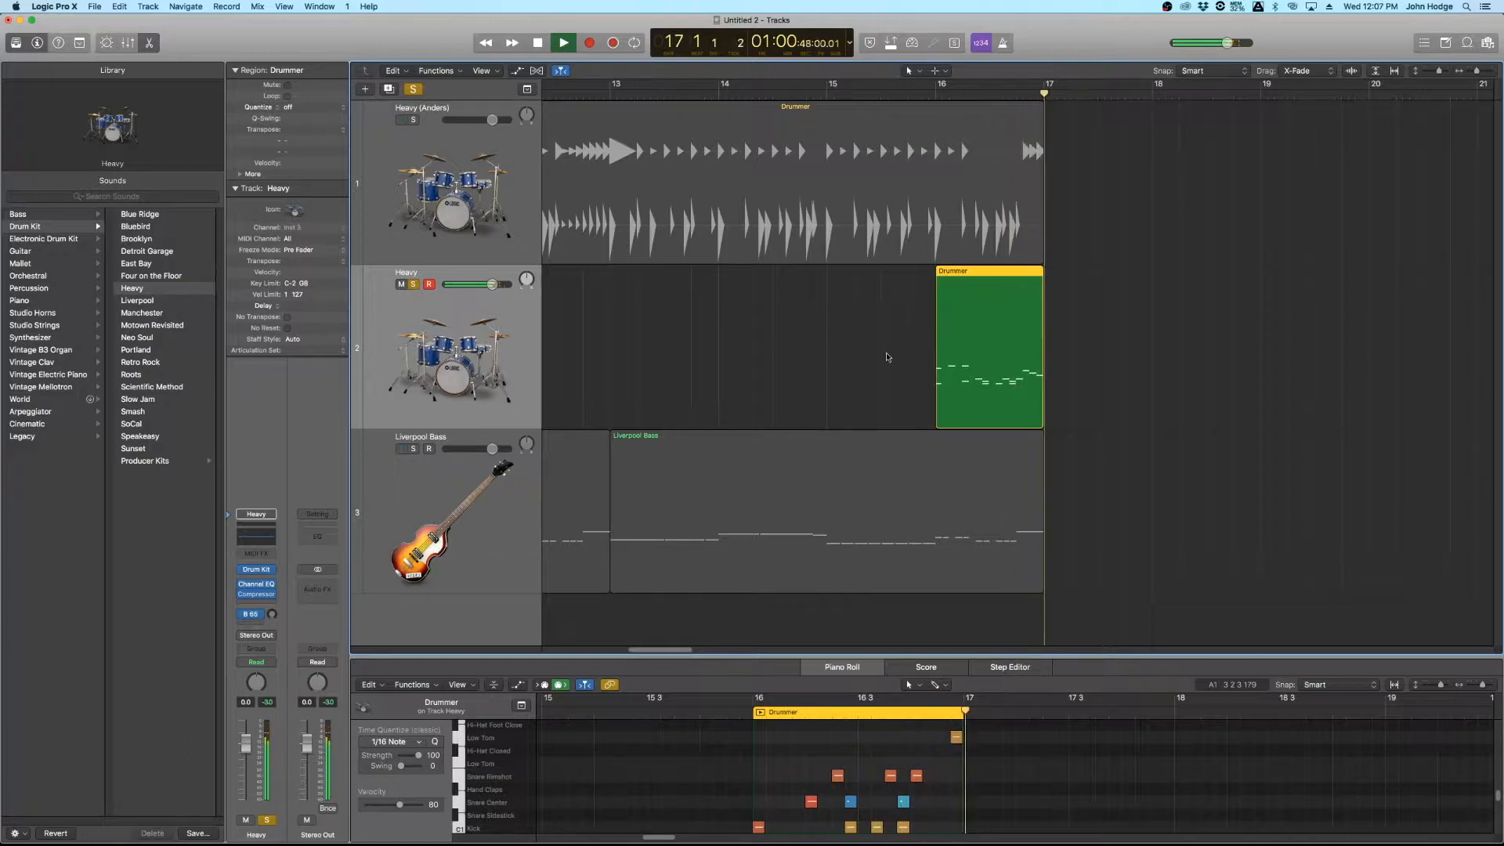
pyautogui.click(417, 92)
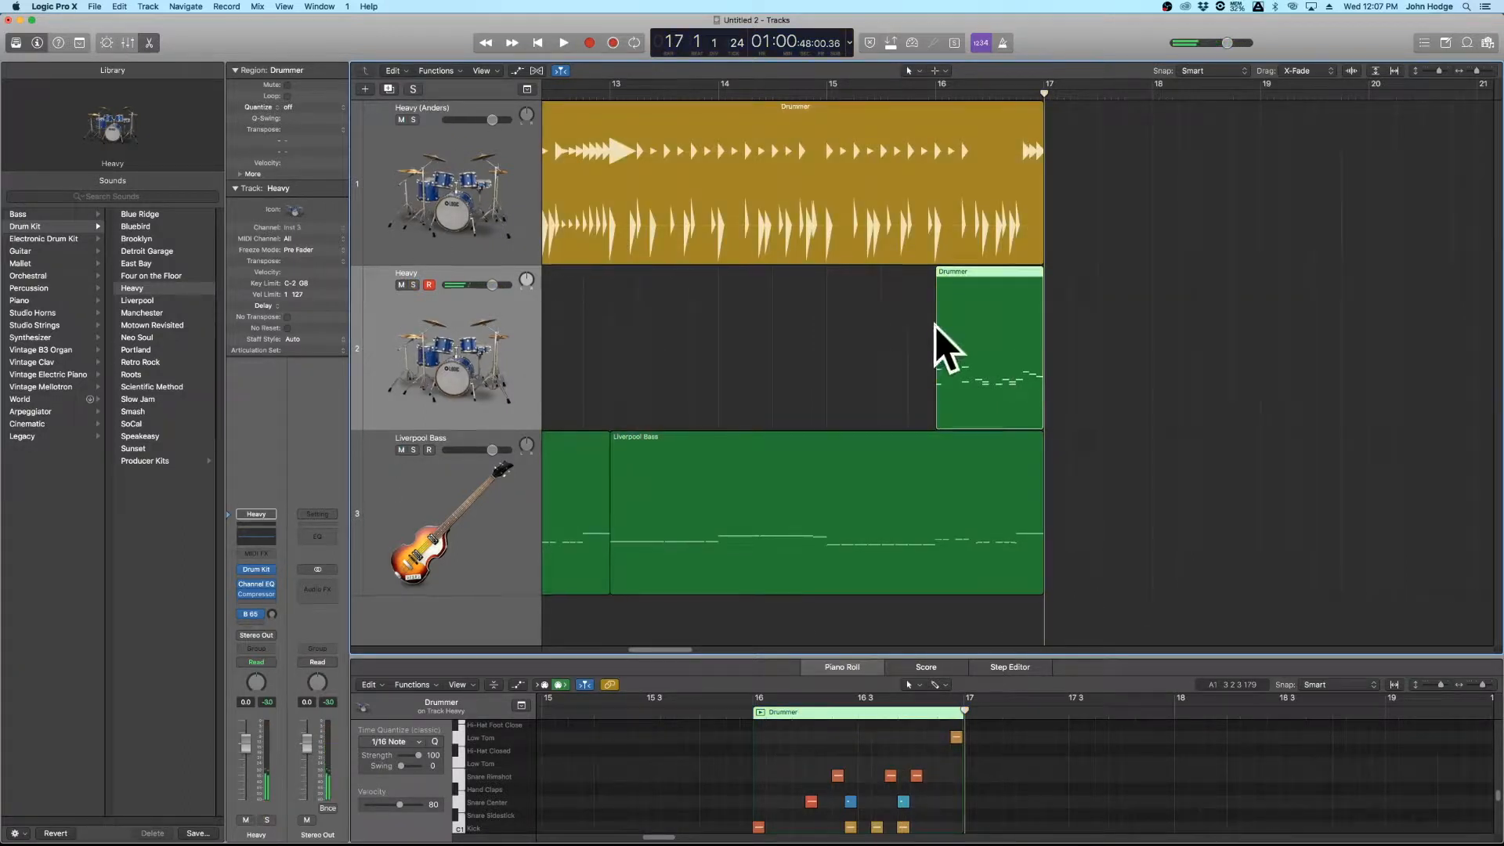
# Step: In an enlarged Piano Roll, add a Kick note one sixteenth after bar 16's first kick and move the first Snare Rimshot note one sixteenth earlier
pyautogui.scroll(2, 934, 322)
pyautogui.press('super+Right')
pyautogui.press('super+Down')
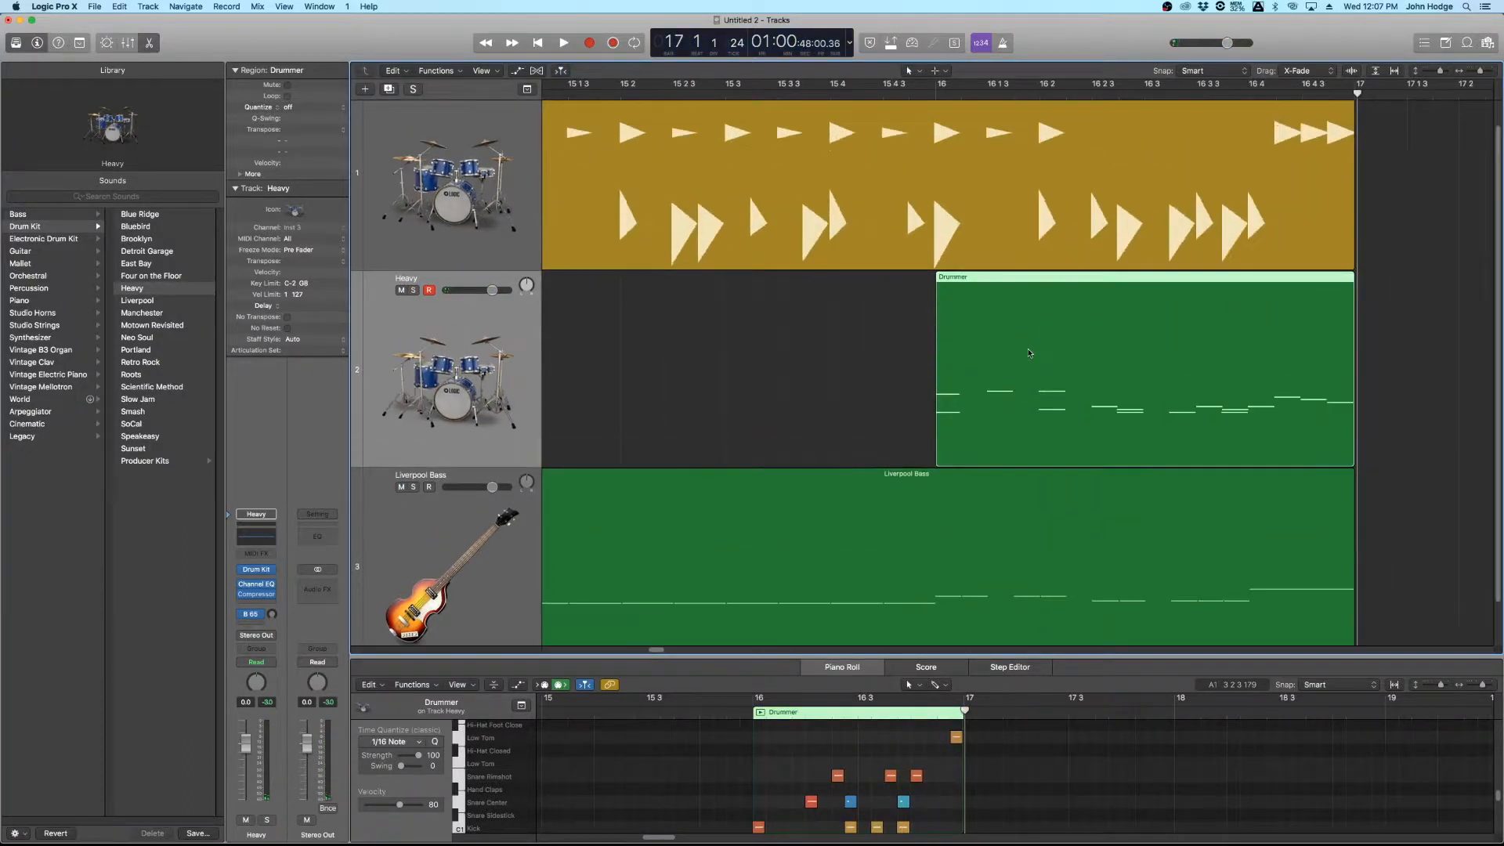
pyautogui.scroll(-2, 1160, 328)
pyautogui.hscroll(3, 1160, 327)
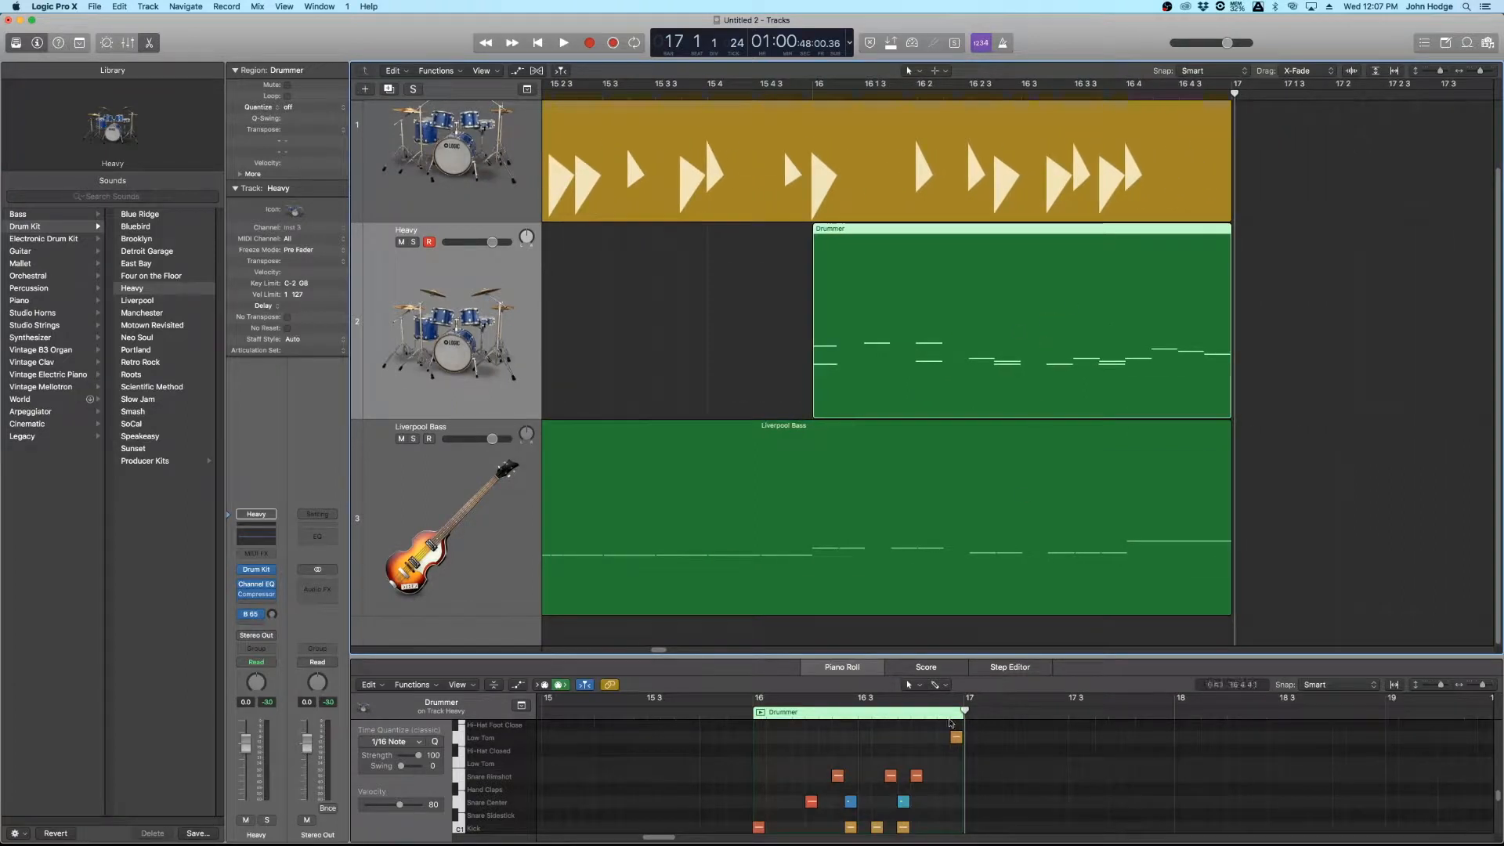
pyautogui.moveTo(1064, 654); pyautogui.dragTo(1059, 579)
pyautogui.scroll(3, 853, 353)
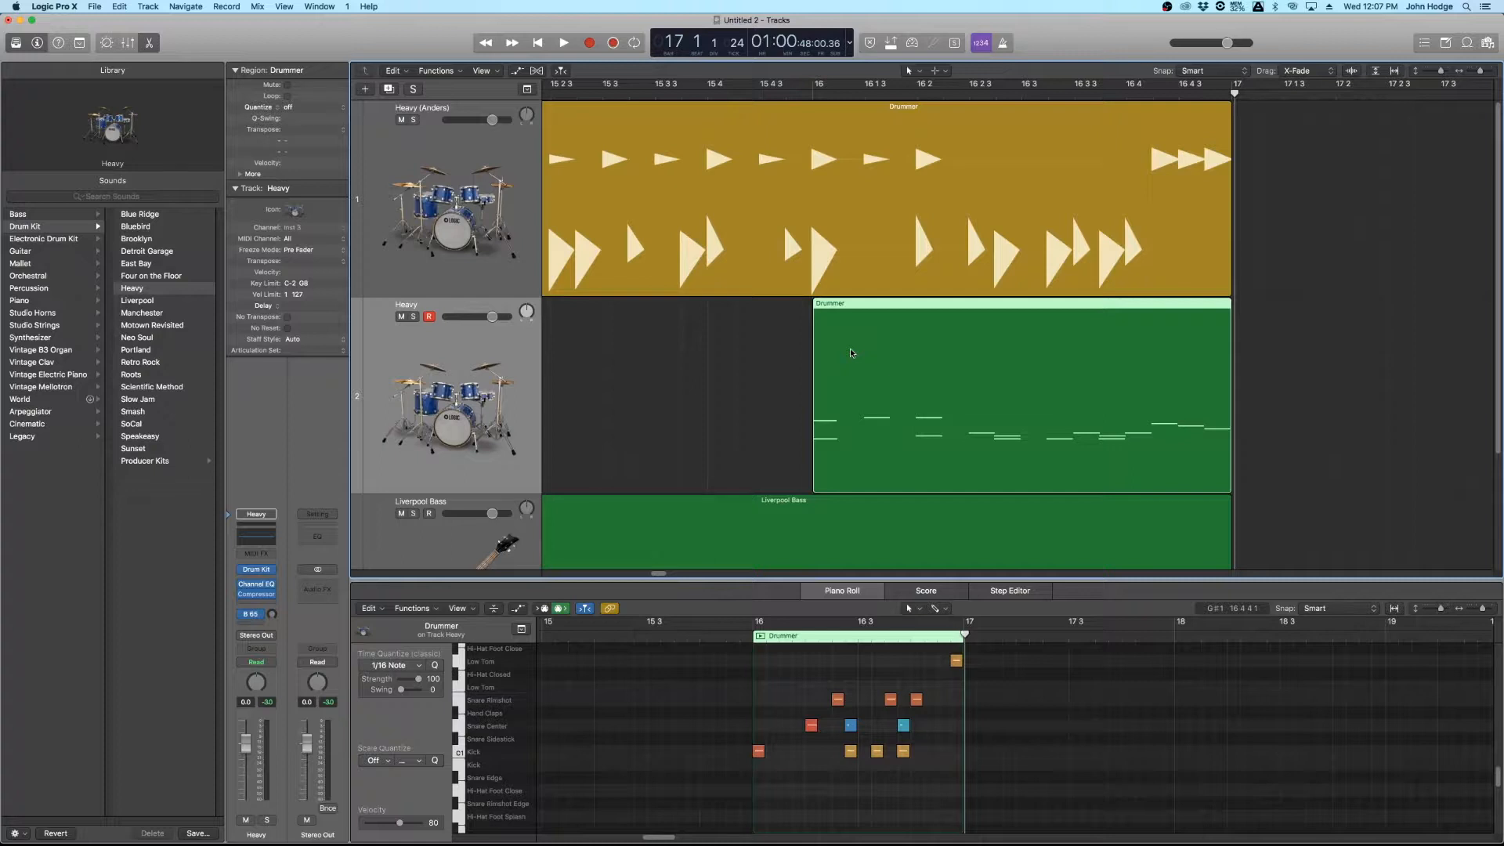
pyautogui.press('super+Up')
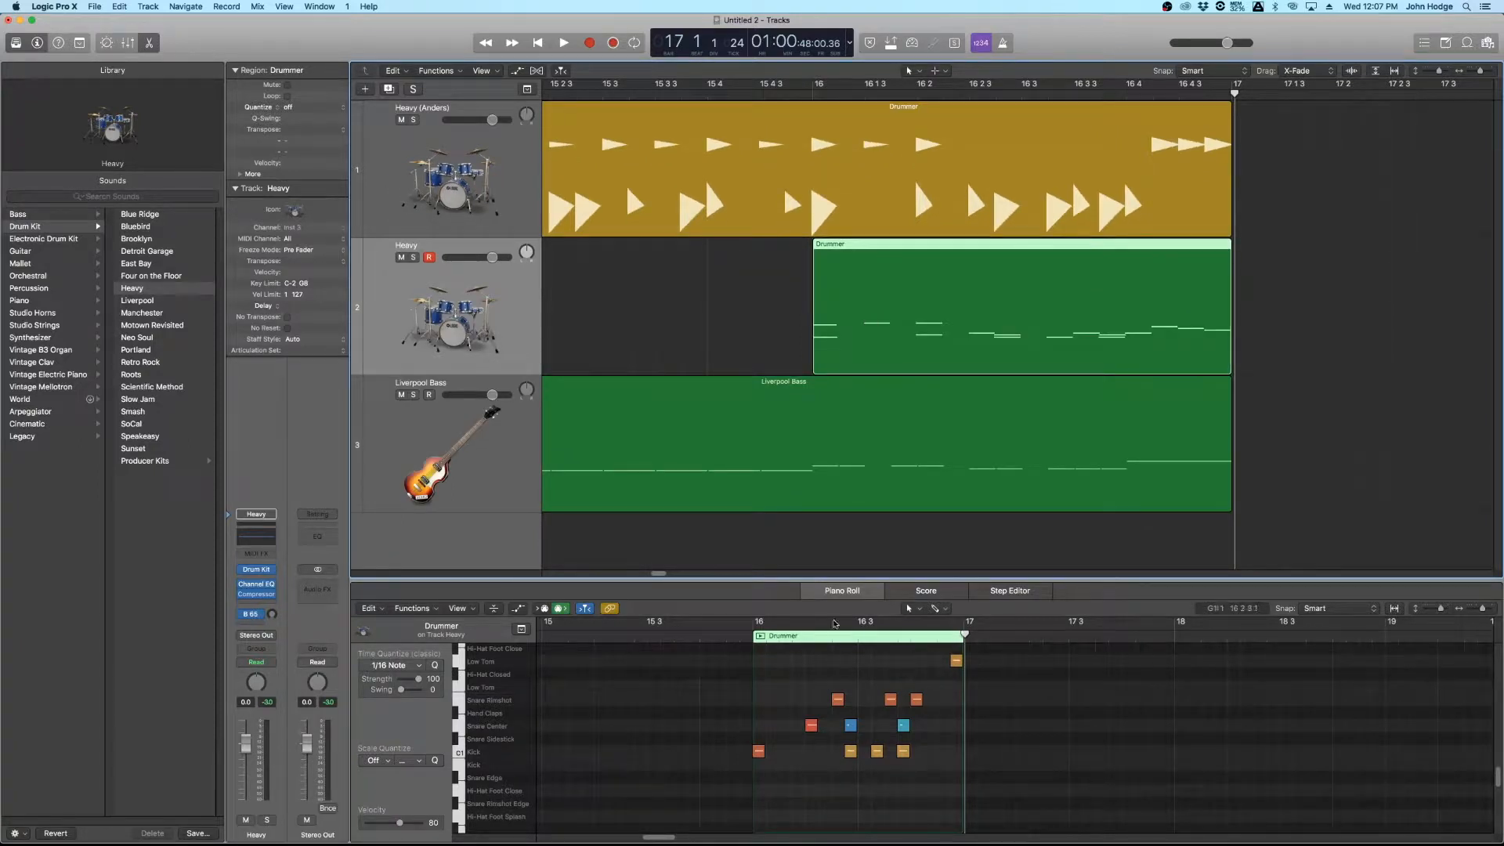
pyautogui.click(756, 754)
pyautogui.keyDown('super'); pyautogui.click(772, 754); pyautogui.keyUp('super')
pyautogui.click(812, 725)
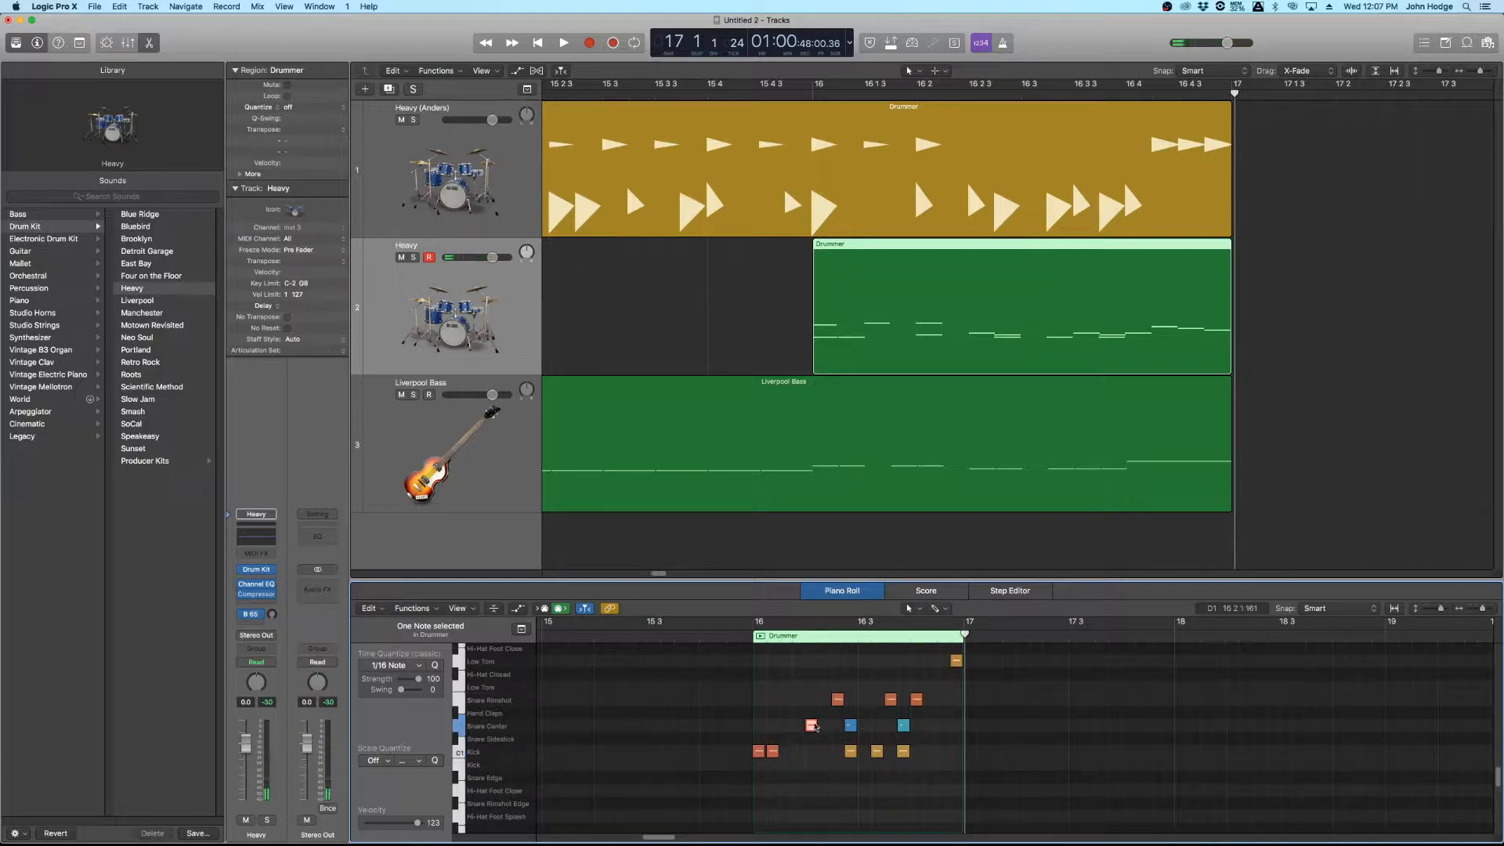
pyautogui.moveTo(838, 705); pyautogui.dragTo(827, 710)
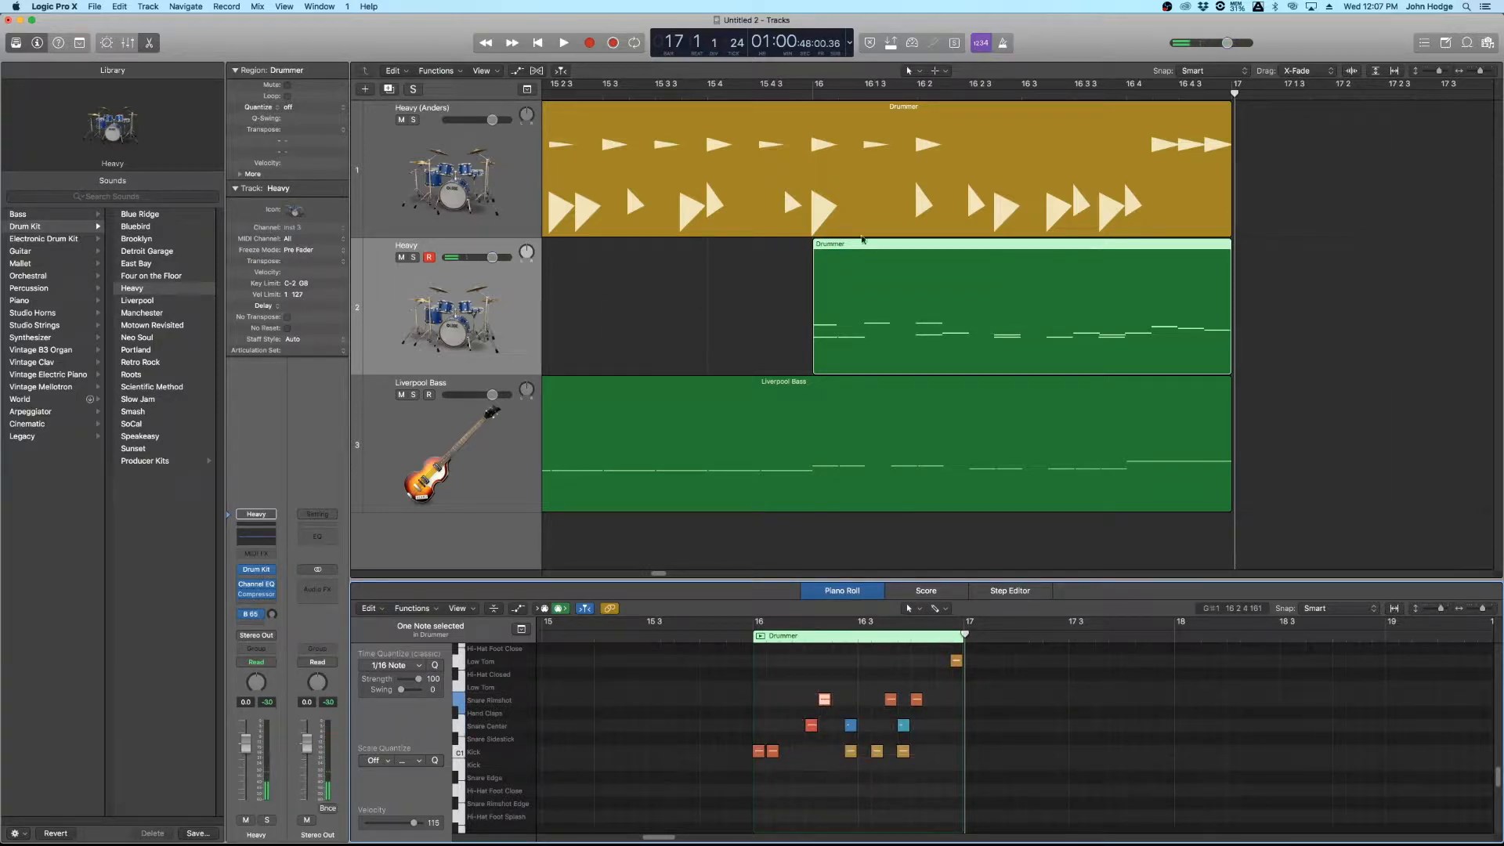
# Step: Mute the Heavy (Anders) drummer track and play the edited MIDI region from bar 16 with the bass
pyautogui.doubleClick(814, 92)
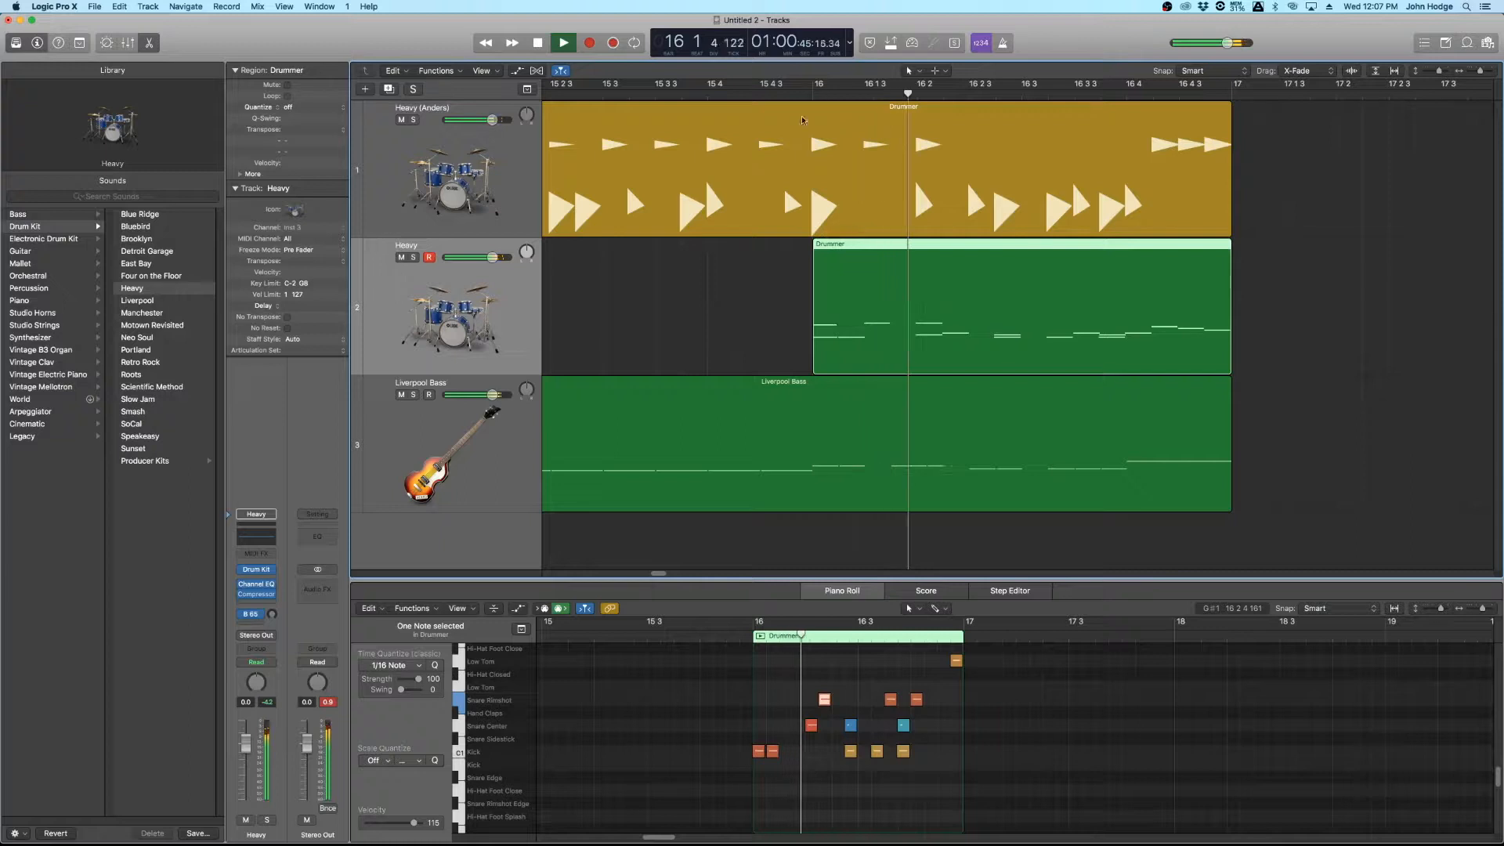
pyautogui.hotkey('ctrl', 'm')
pyautogui.press('space')
pyautogui.press('space')
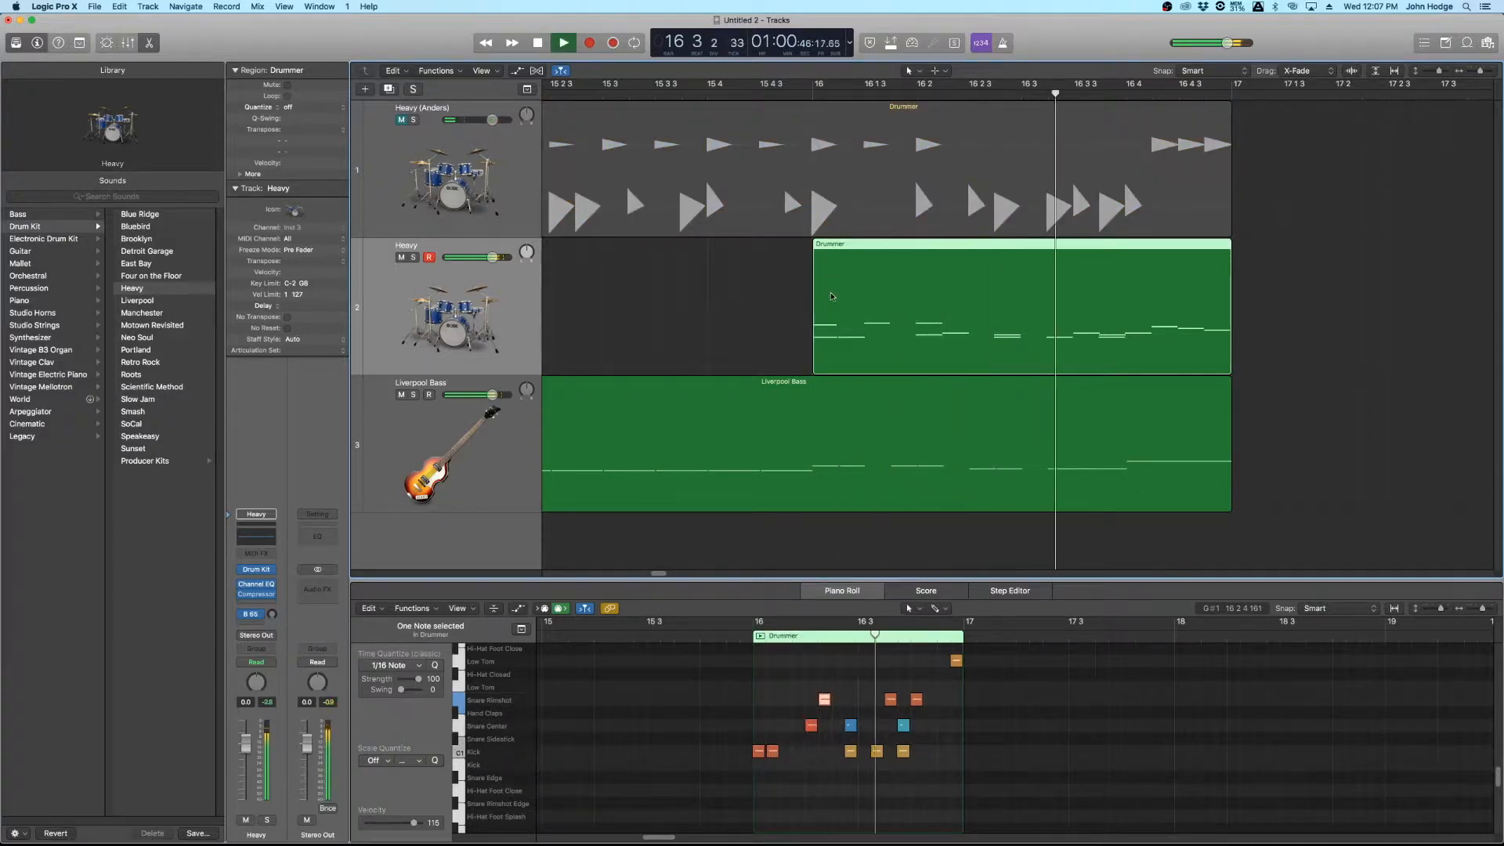
pyautogui.press('space')
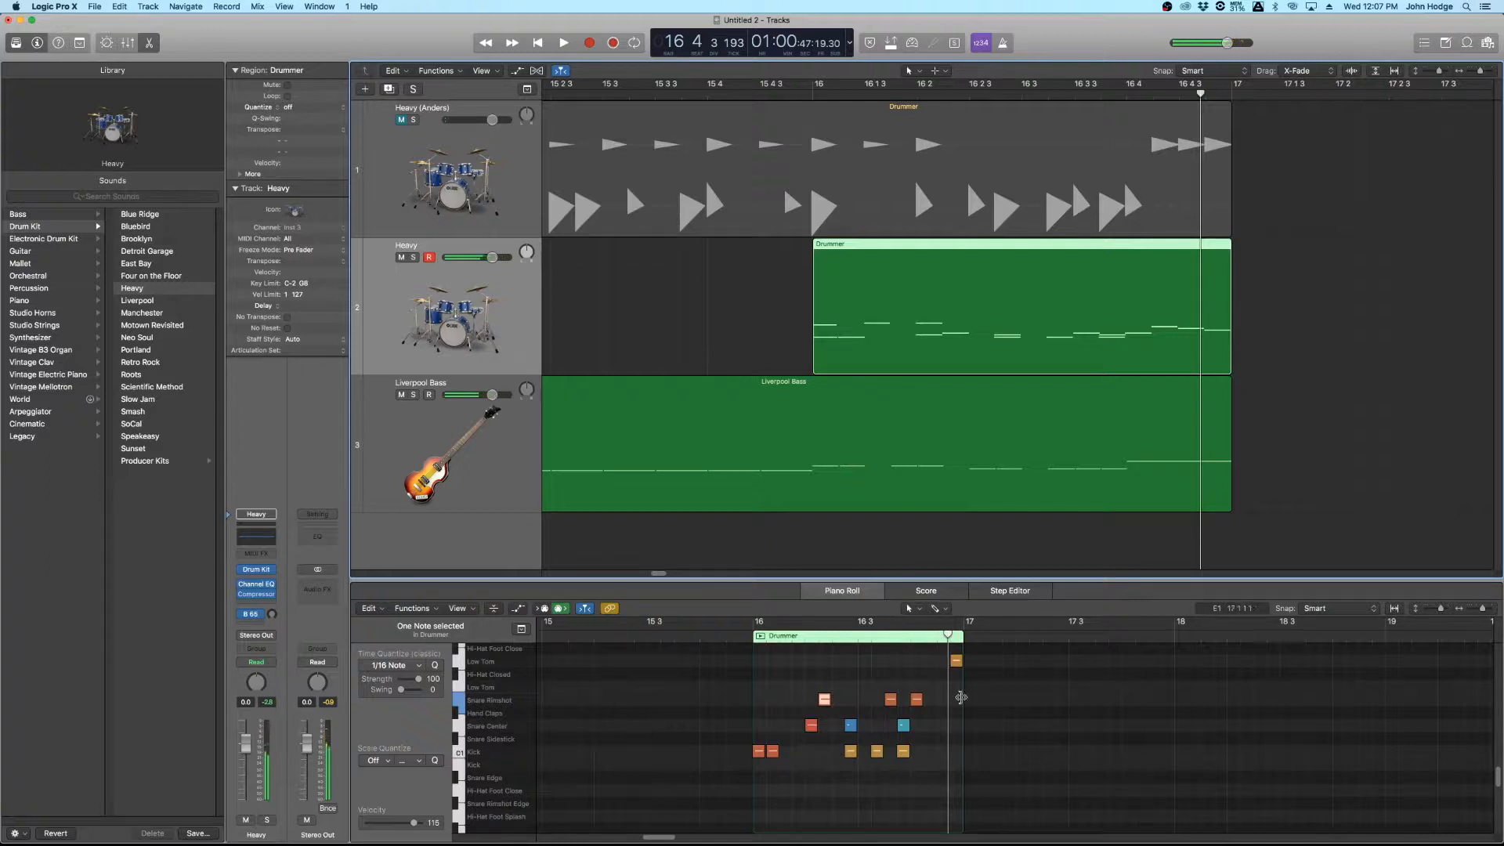
# Step: Audition the two Ride Out notes early in bar 16 and delete them both
pyautogui.scroll(4, 915, 709)
pyautogui.scroll(-1, 915, 708)
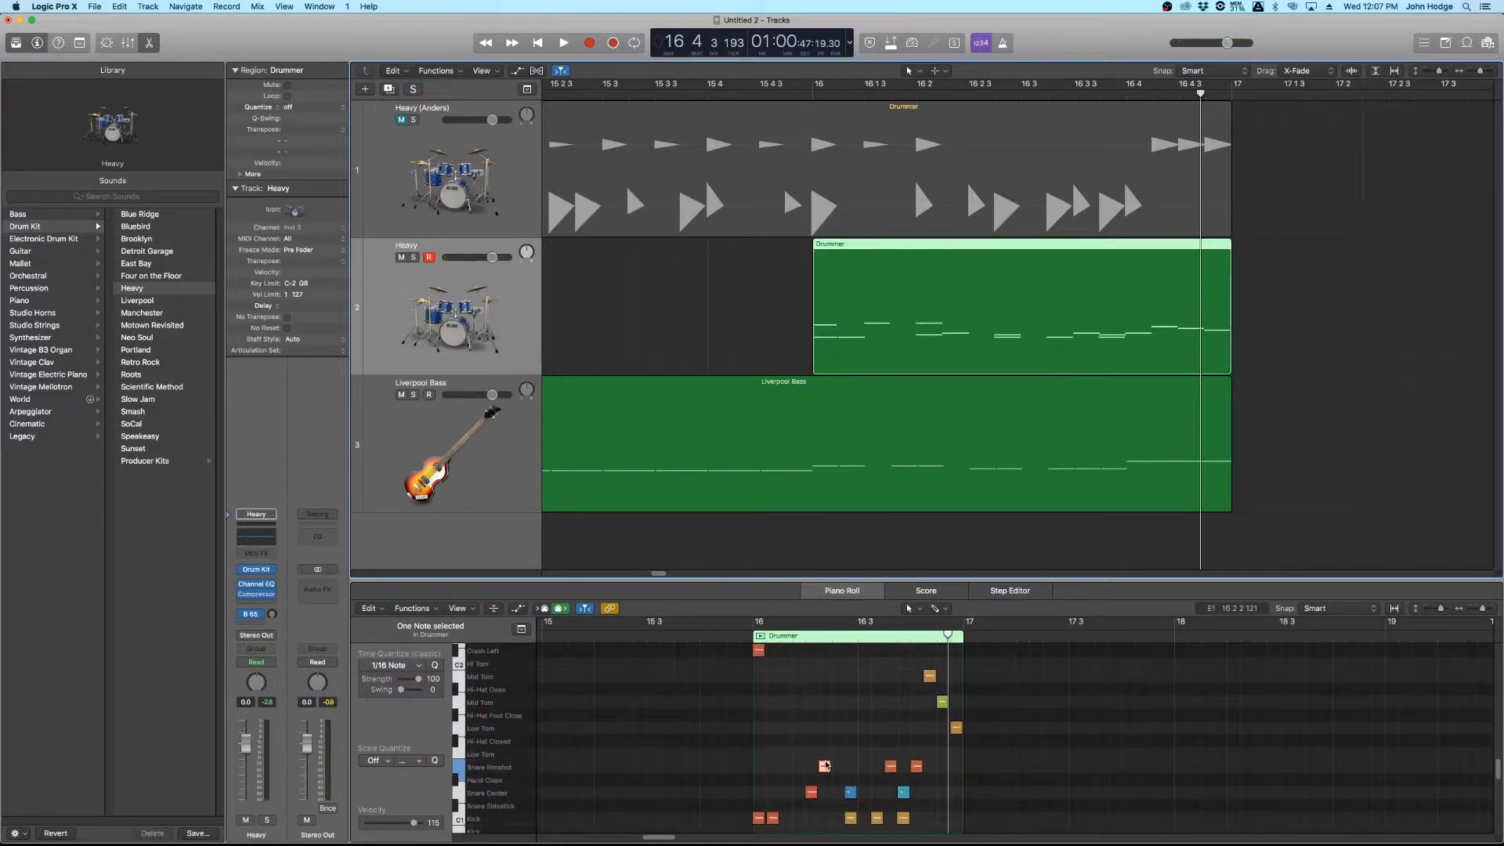
pyautogui.scroll(6, 807, 752)
pyautogui.click(786, 740)
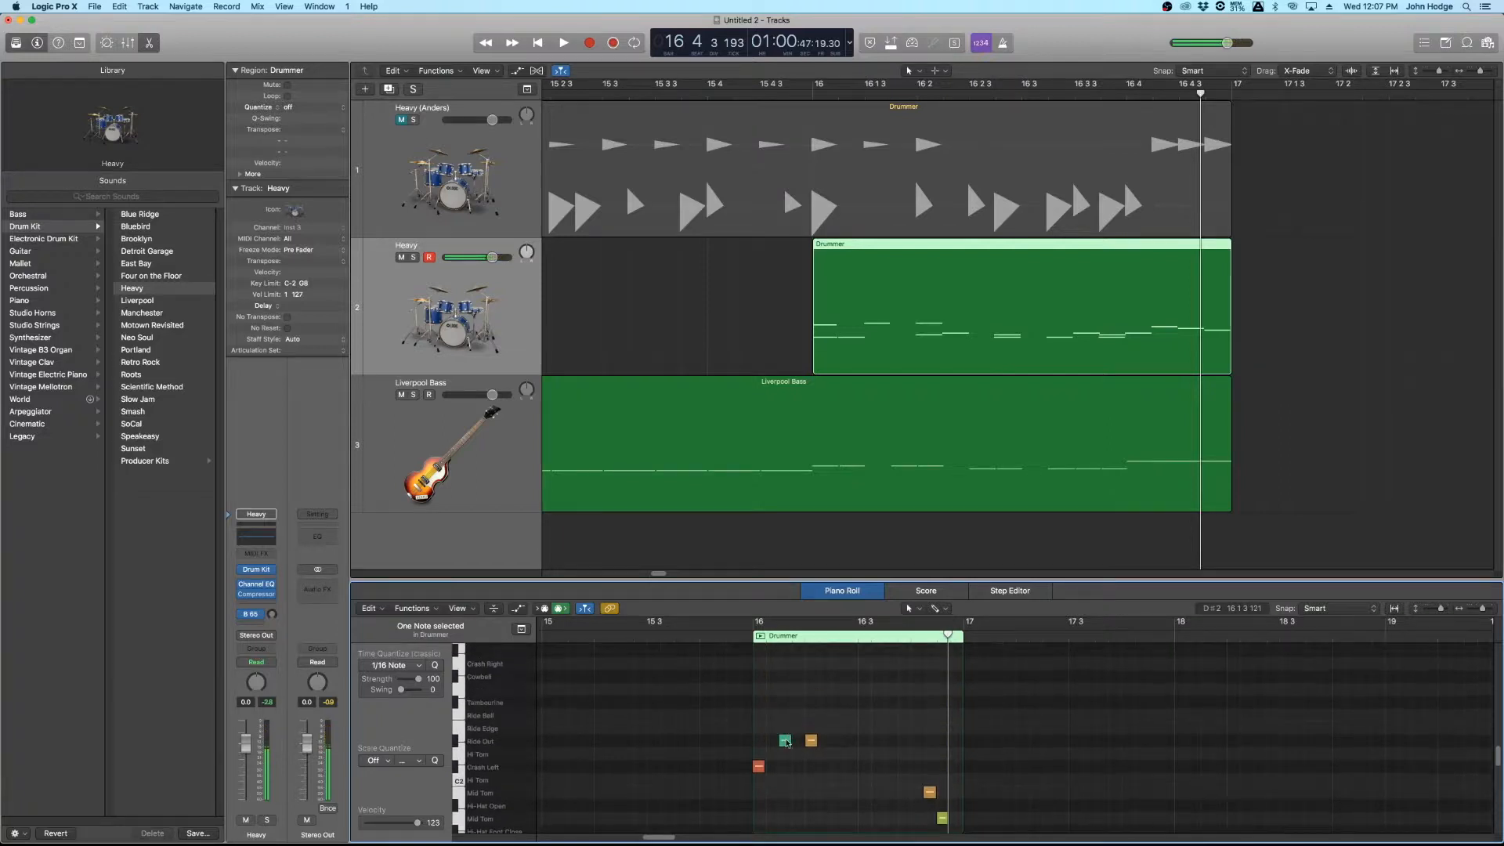
pyautogui.click(812, 740)
pyautogui.scroll(-6, 811, 749)
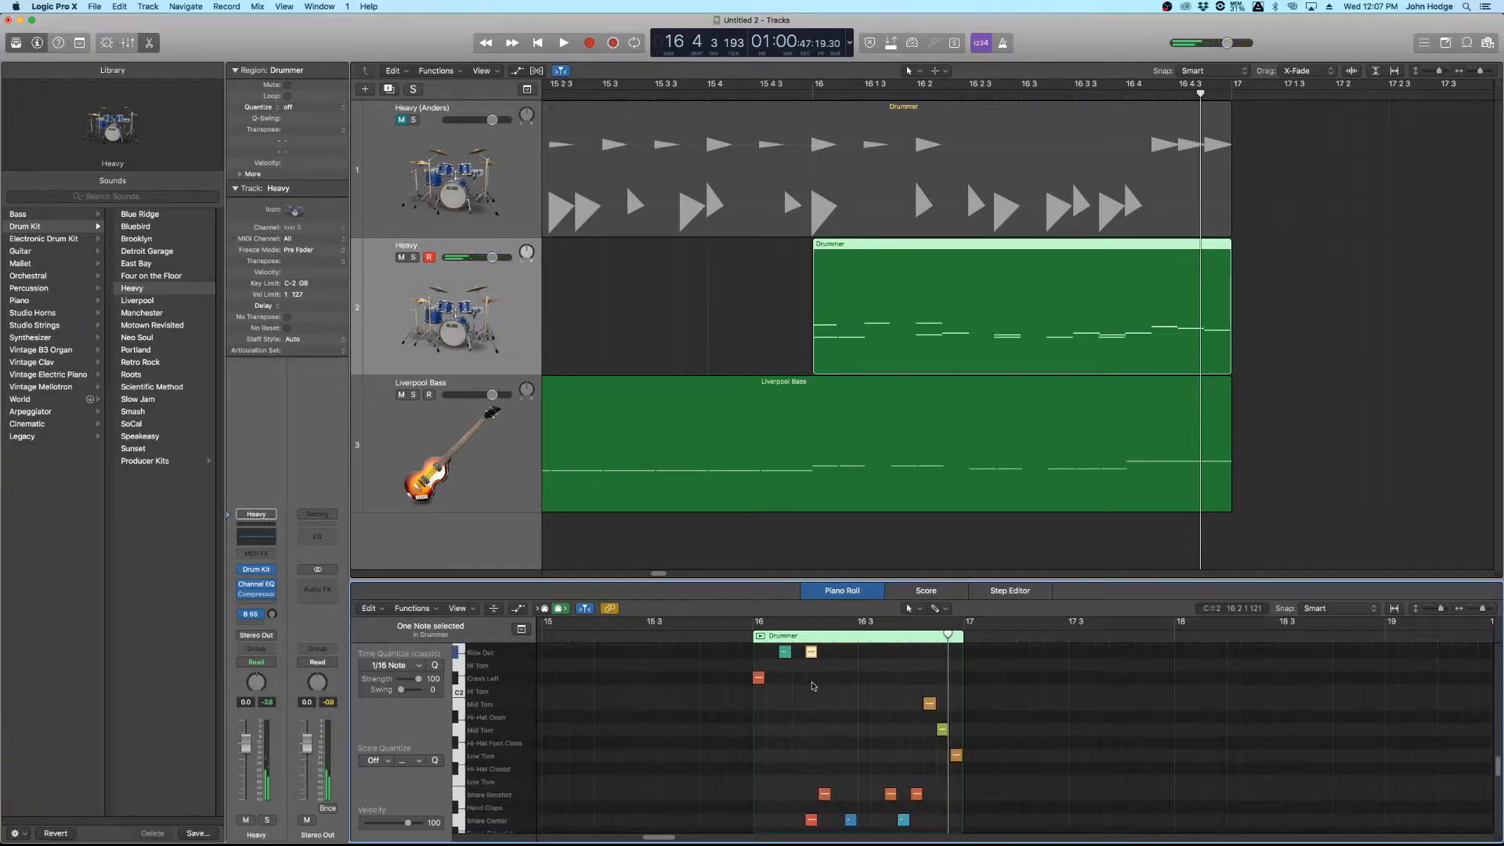
pyautogui.click(784, 655)
pyautogui.moveTo(833, 679); pyautogui.dragTo(776, 652)
pyautogui.press('Delete')
# Step: Move the first Snare Center and Snare Rimshot notes one sixteenth earlier and add a rimshot note at about 16 2 3
pyautogui.scroll(-2, 808, 704)
pyautogui.scroll(-4, 809, 706)
pyautogui.press('super+Up')
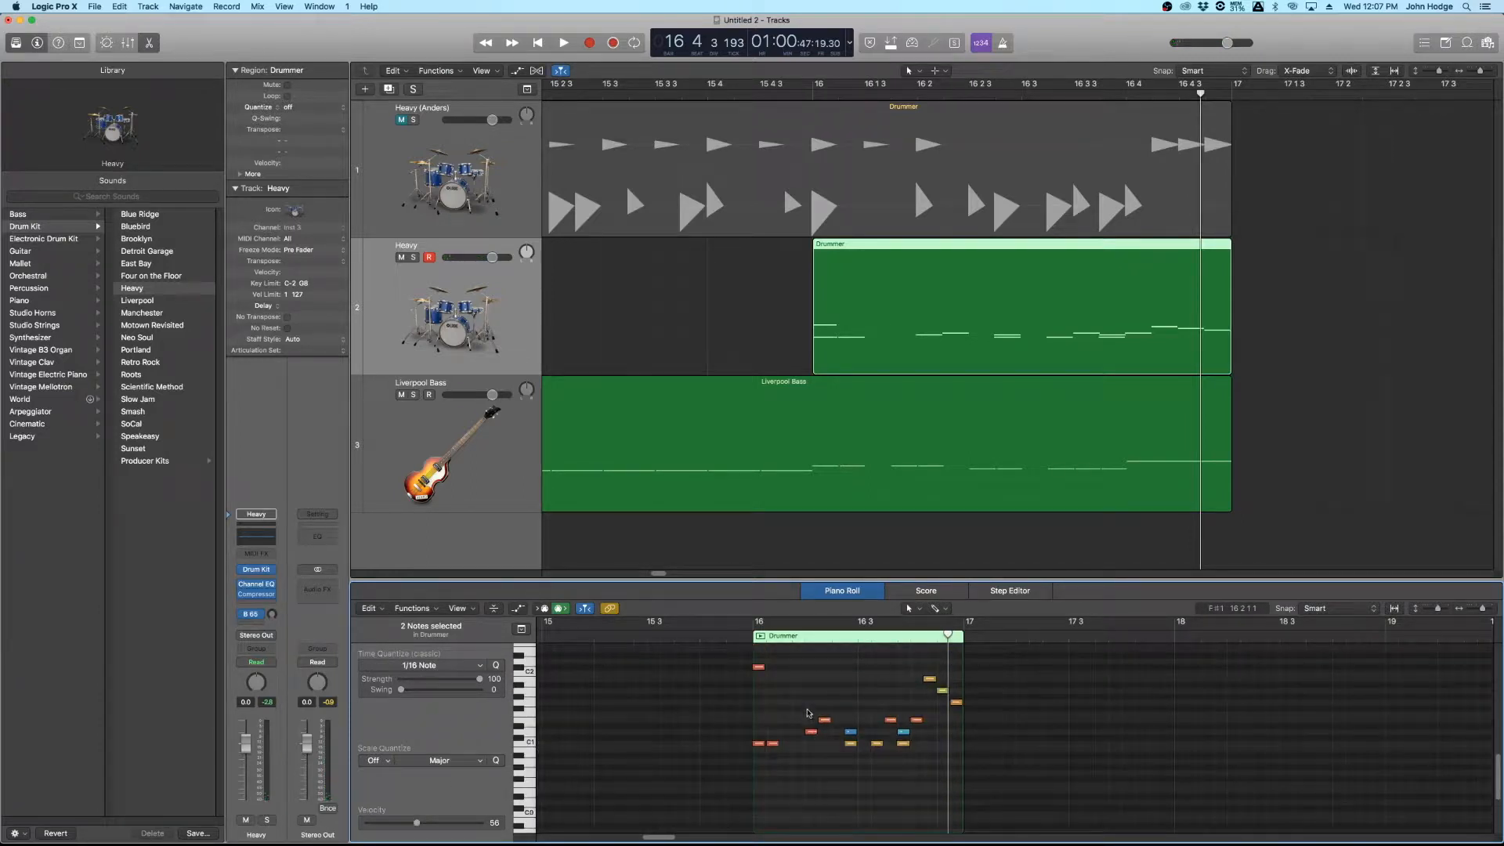
pyautogui.moveTo(812, 733); pyautogui.dragTo(800, 737)
pyautogui.click(851, 732)
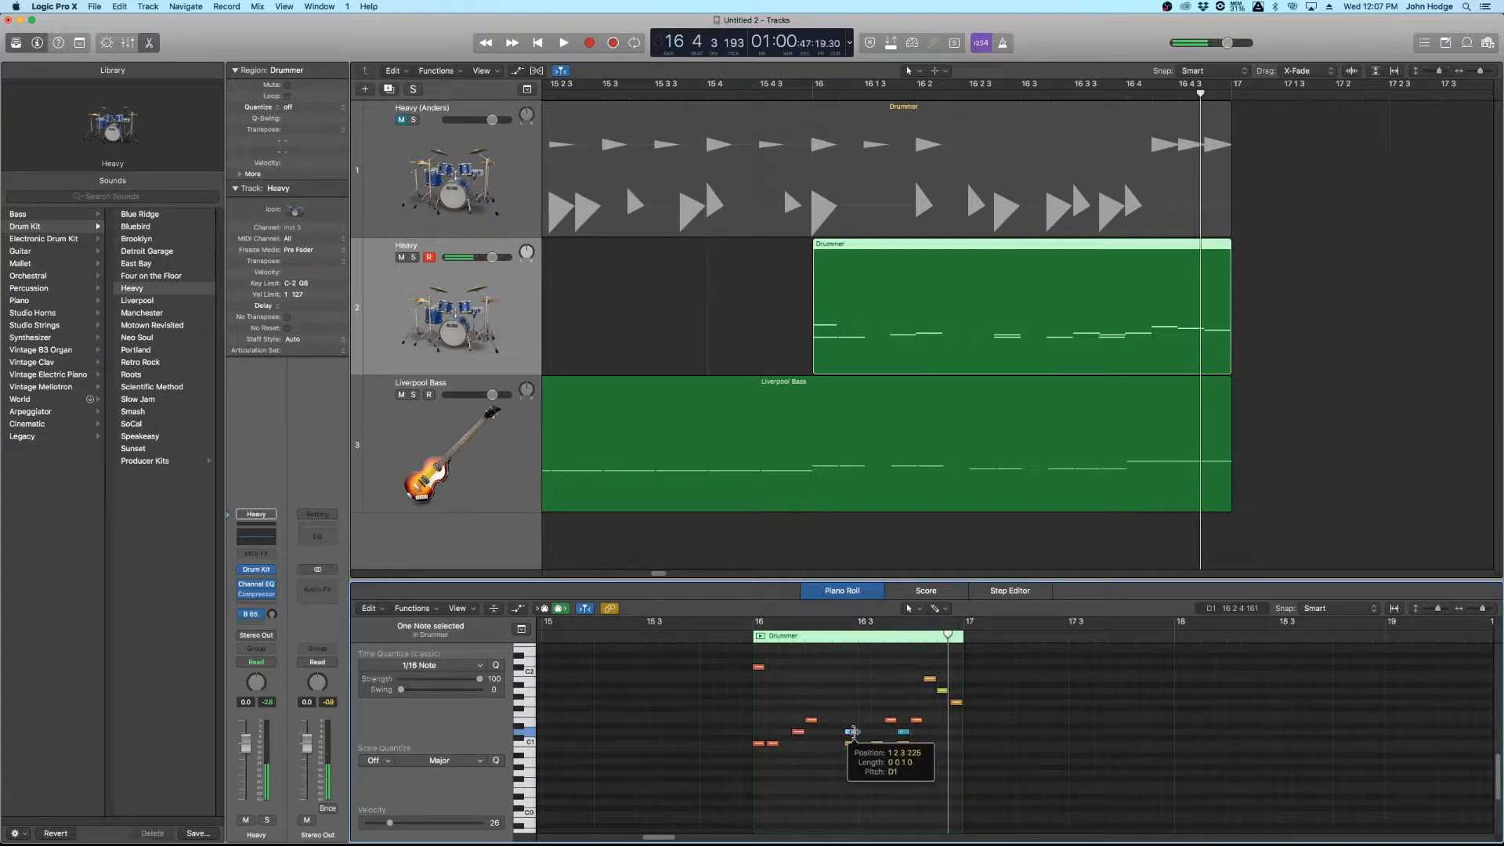
pyautogui.click(851, 744)
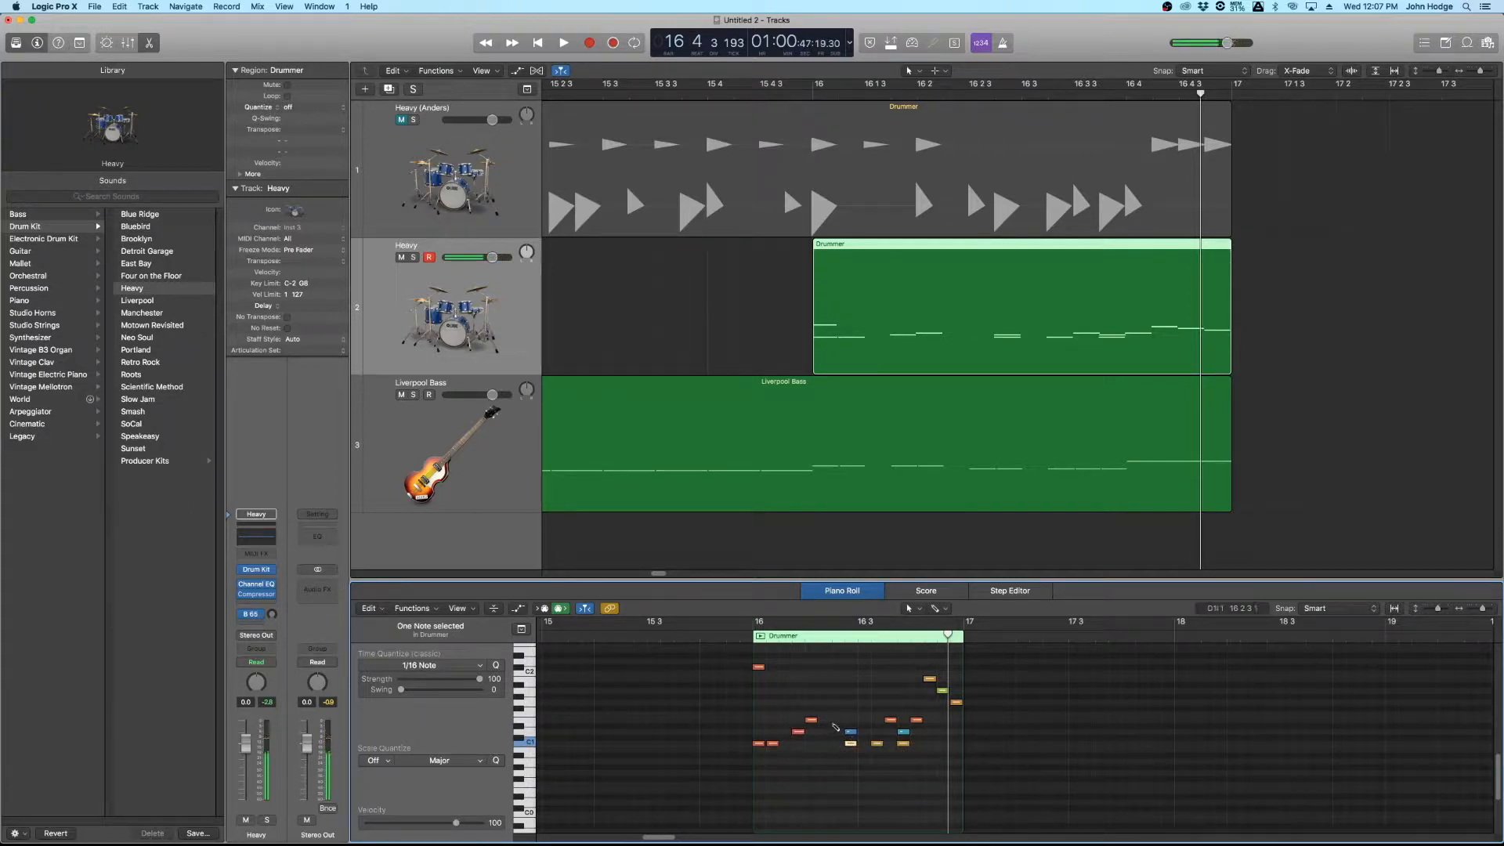
pyautogui.click(837, 721)
pyautogui.click(878, 744)
# Step: Play the revised drum fill with the bass from just before bar 16
pyautogui.click(745, 640)
pyautogui.press('space')
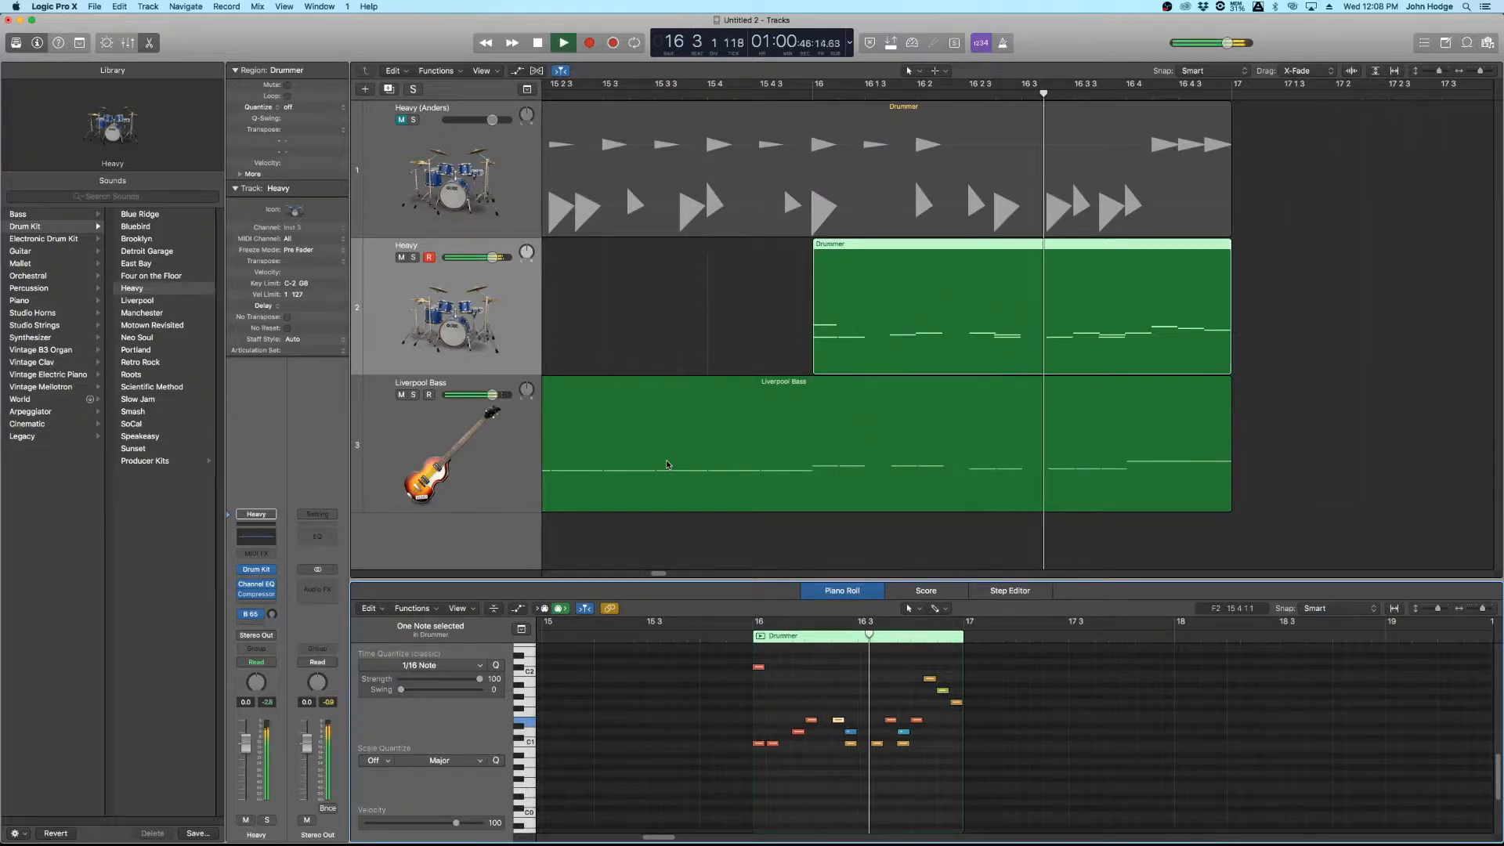
pyautogui.press('space')
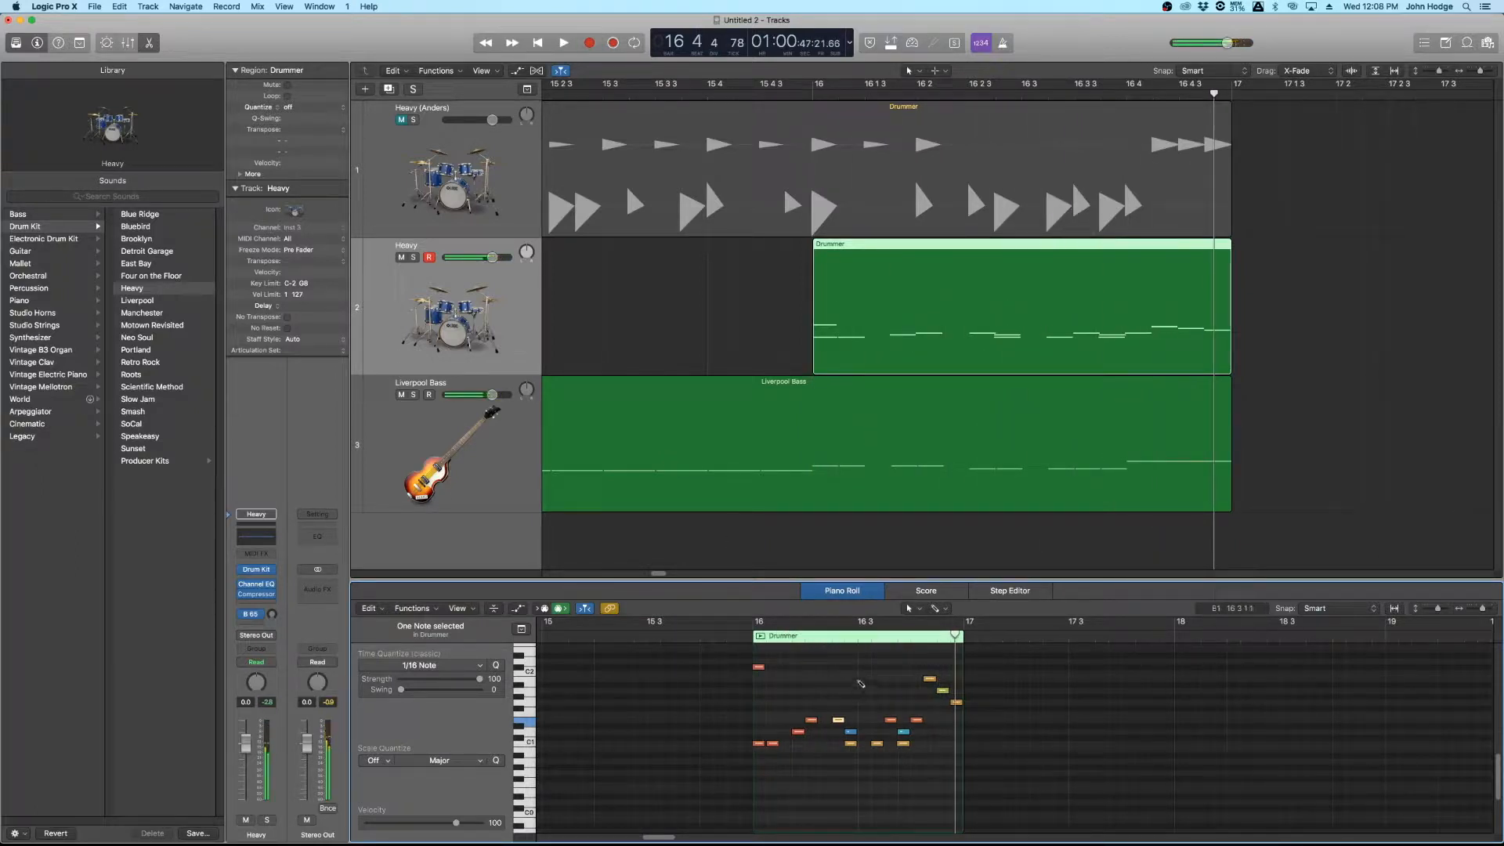
# Step: Add Crash Left notes on beat 3 and at about 16 2 2 of bar 16, playing the bar to check them
pyautogui.click(863, 673)
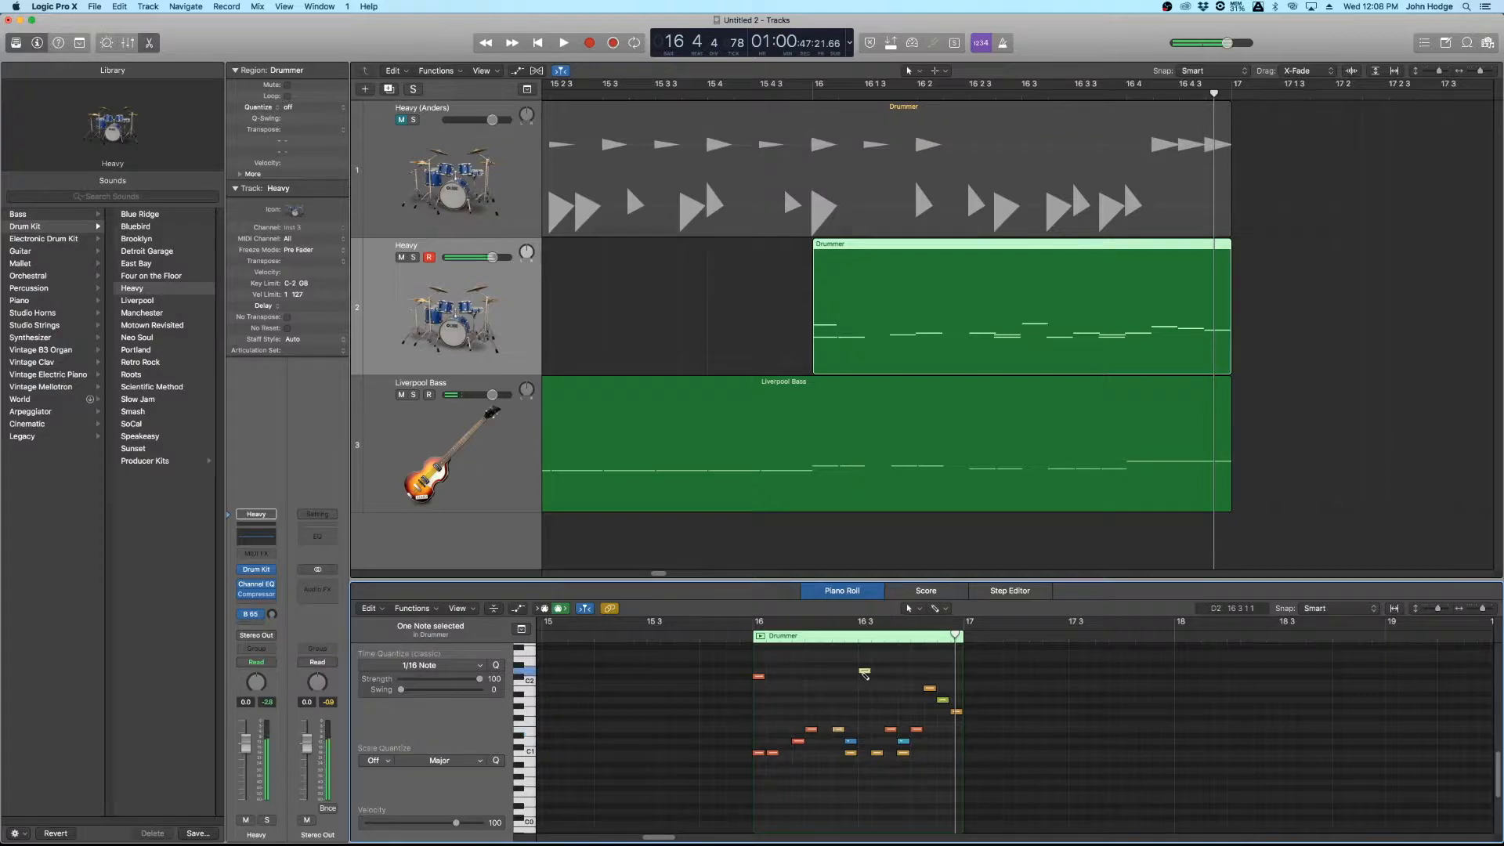
pyautogui.moveTo(864, 671); pyautogui.dragTo(864, 678)
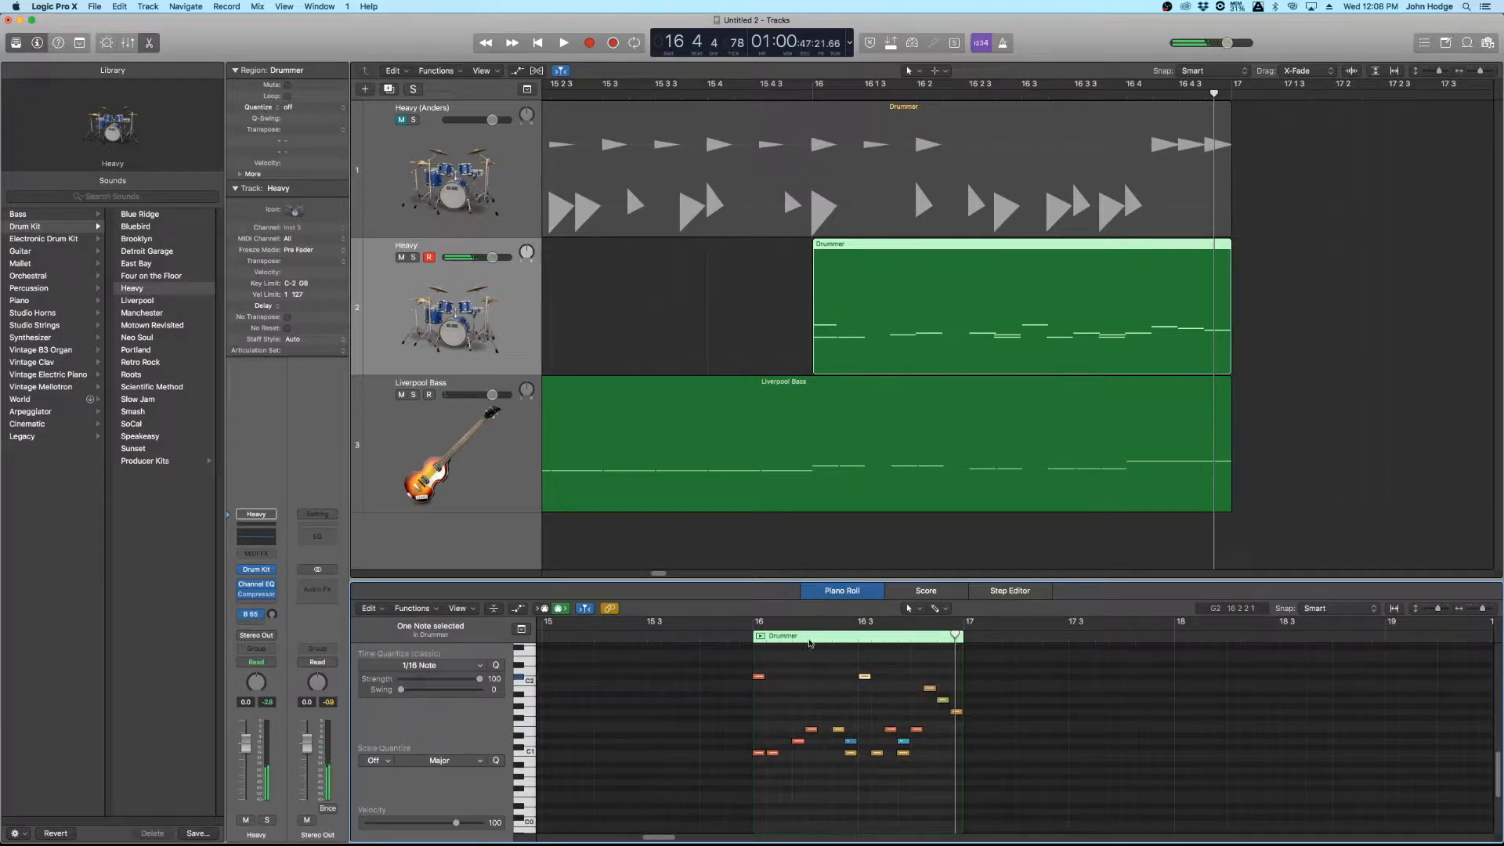
pyautogui.click(825, 666)
pyautogui.moveTo(825, 664); pyautogui.dragTo(825, 659)
pyautogui.click(740, 634)
pyautogui.press('space')
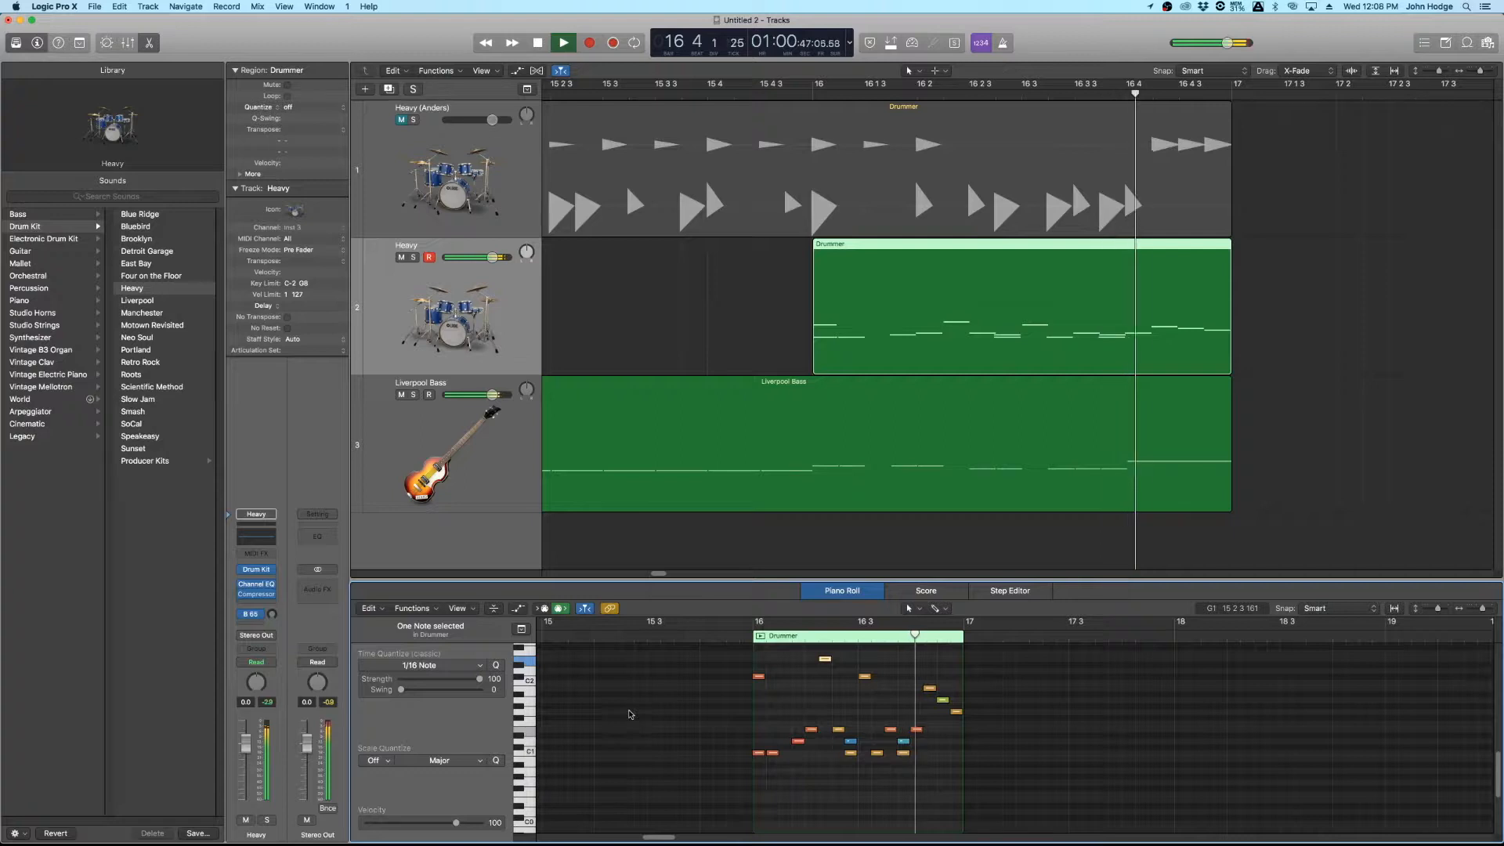
pyautogui.click(826, 659)
pyautogui.moveTo(826, 660); pyautogui.dragTo(828, 679)
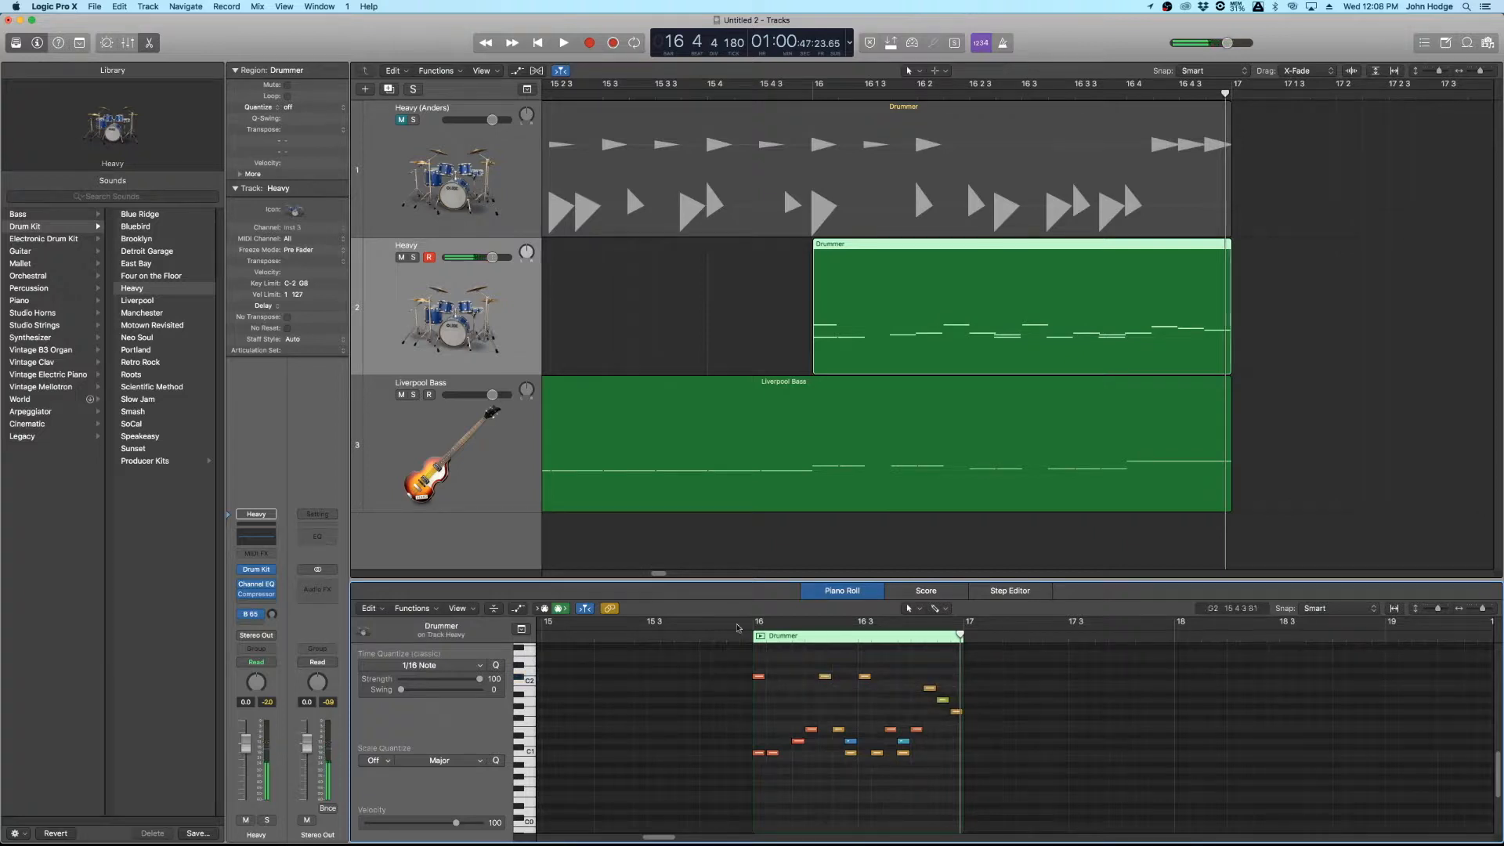
# Step: Marquee-select bar 16 of the Drummer region on the Heavy (Anders) track and split it into a separate region
pyautogui.scroll(-5, 964, 257)
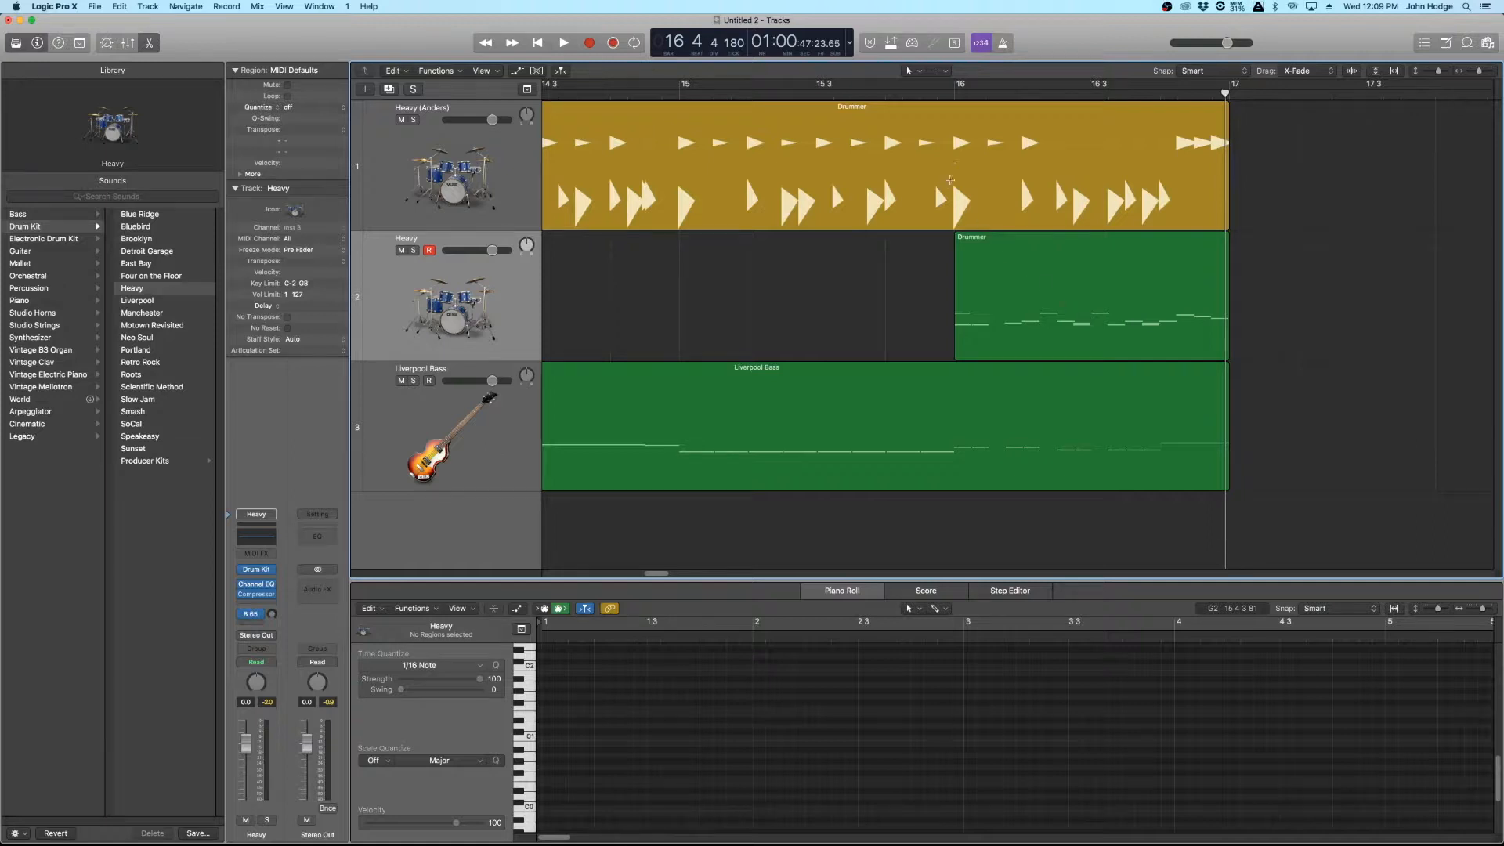
pyautogui.moveTo(950, 180); pyautogui.dragTo(1246, 142)
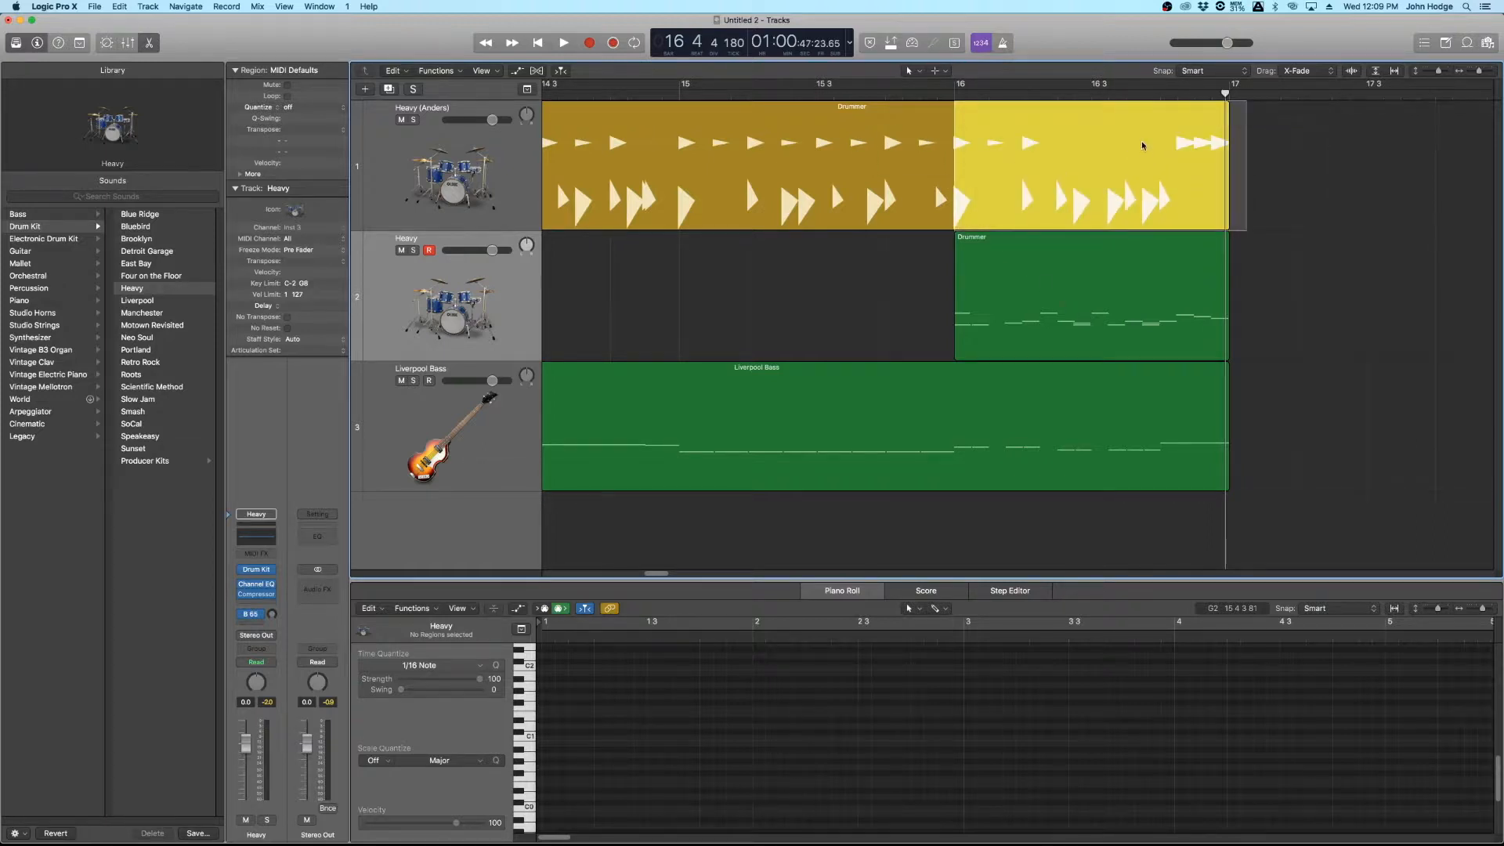
pyautogui.click(1143, 145)
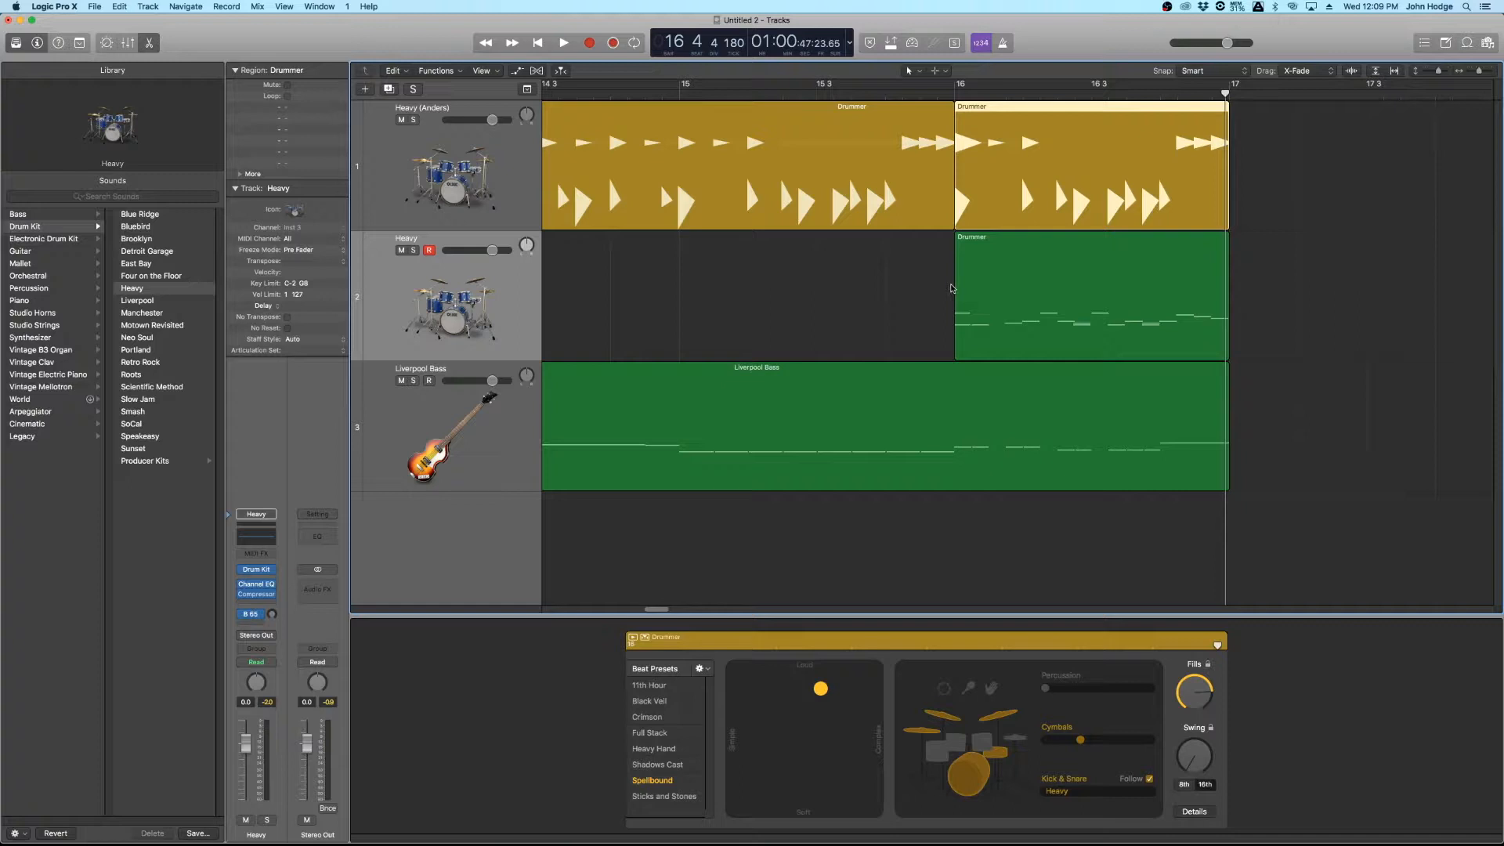
# Step: Mute the separated bar 16 Drummer region and set the playhead to 14 3 3 1
pyautogui.hotkey('ctrl', 'm')
pyautogui.hscroll(-2, 857, 213)
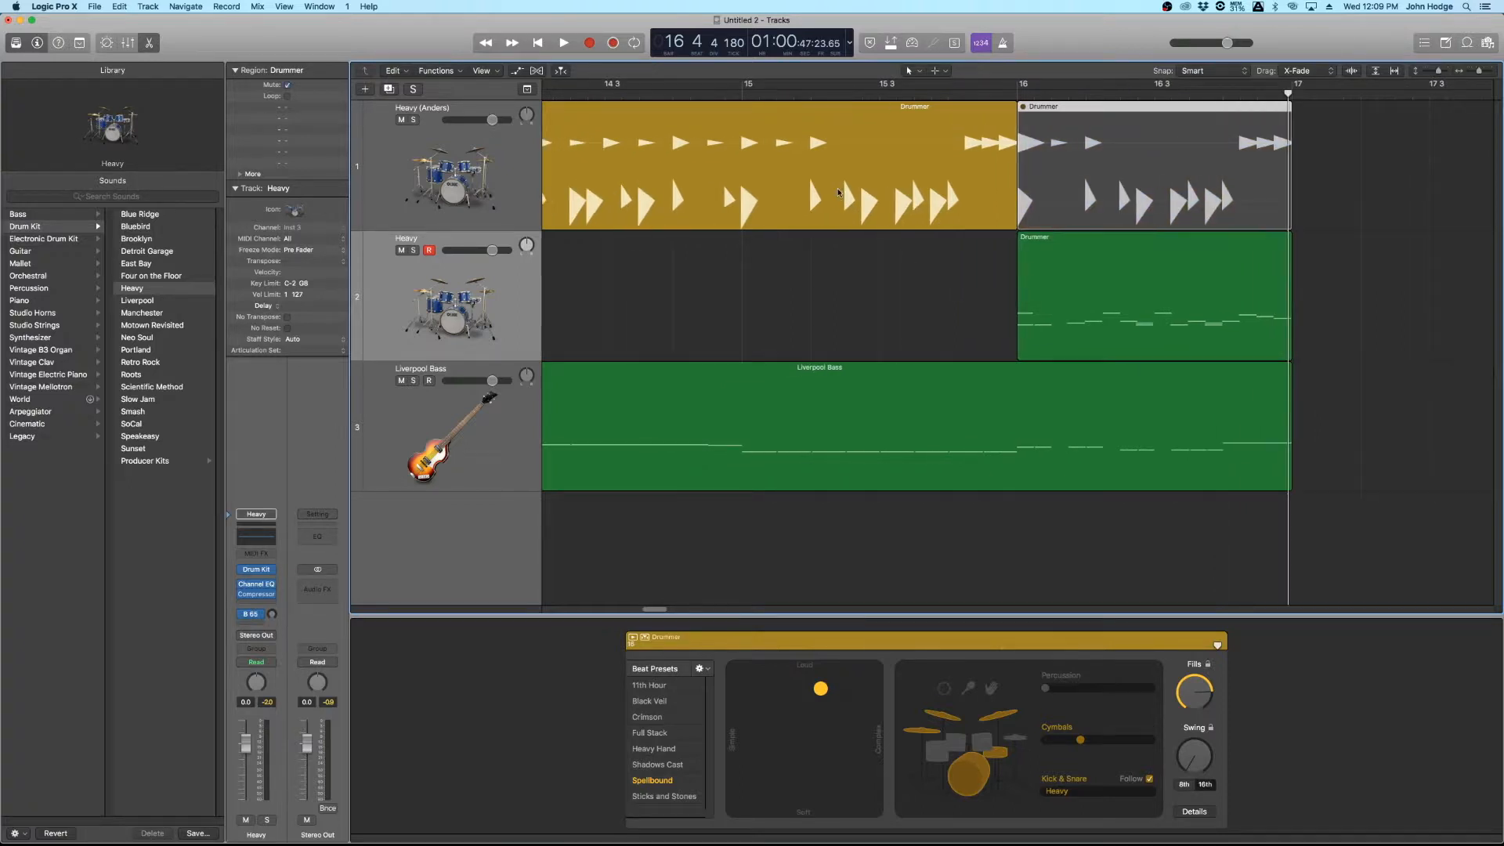
pyautogui.click(641, 92)
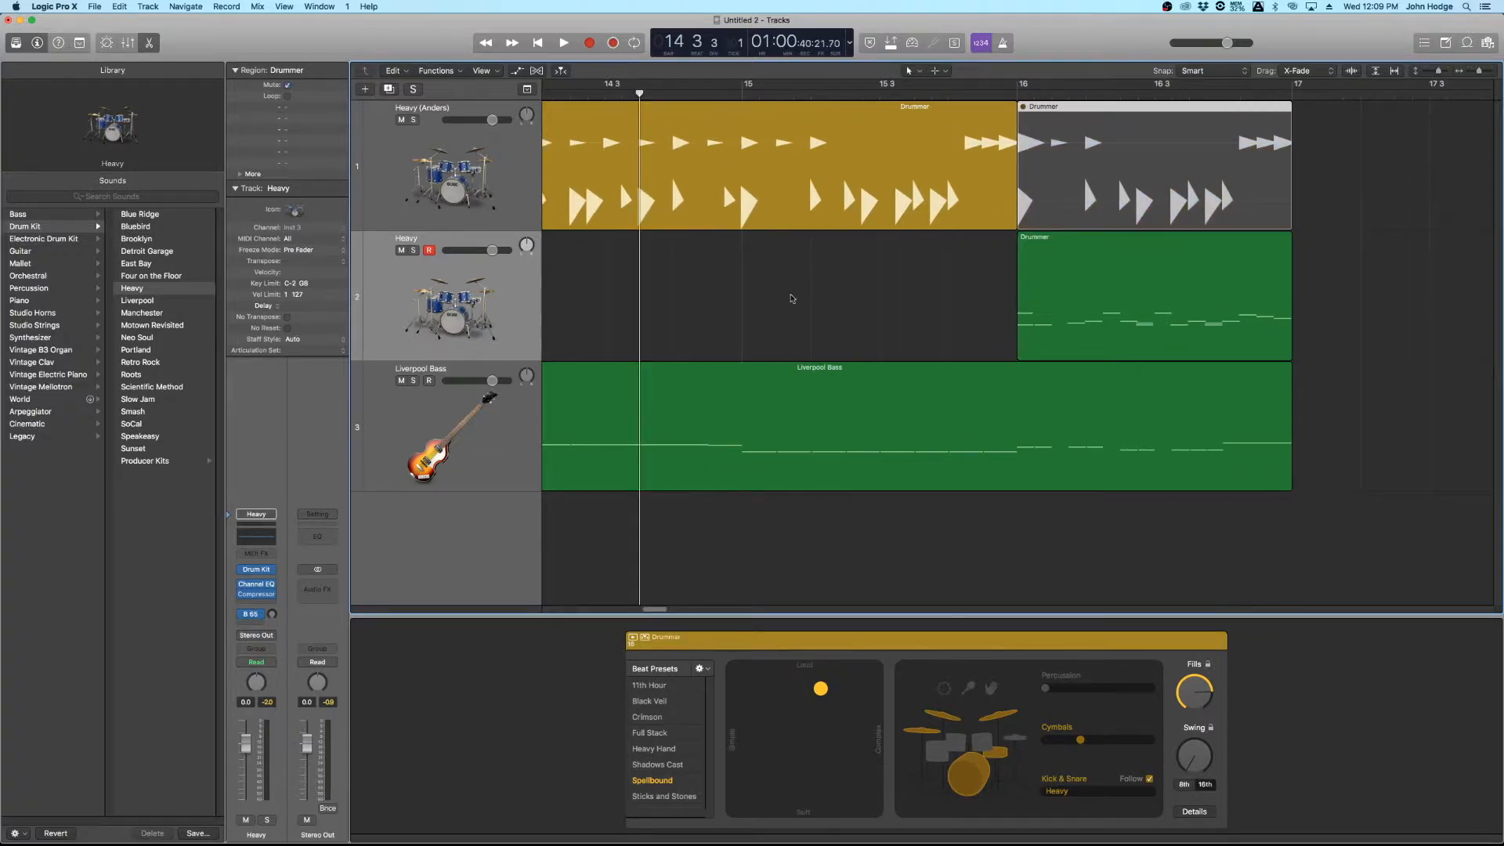
# Step: Make the Drummer region ending at bar 16 follow the Liverpool Bass track for its kick and snare
pyautogui.click(842, 187)
pyautogui.click(1134, 793)
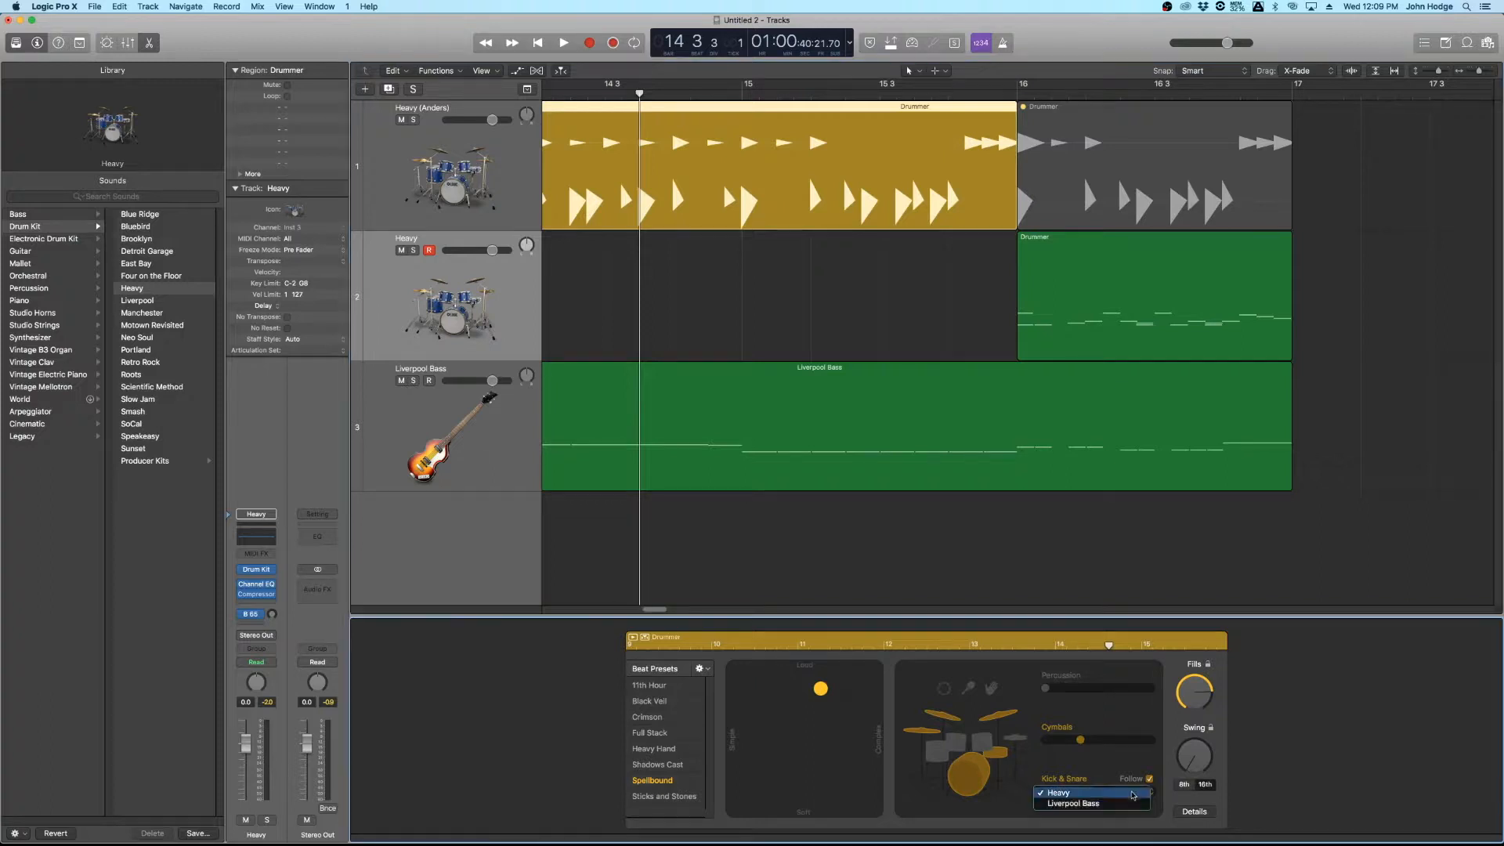
pyautogui.click(1126, 804)
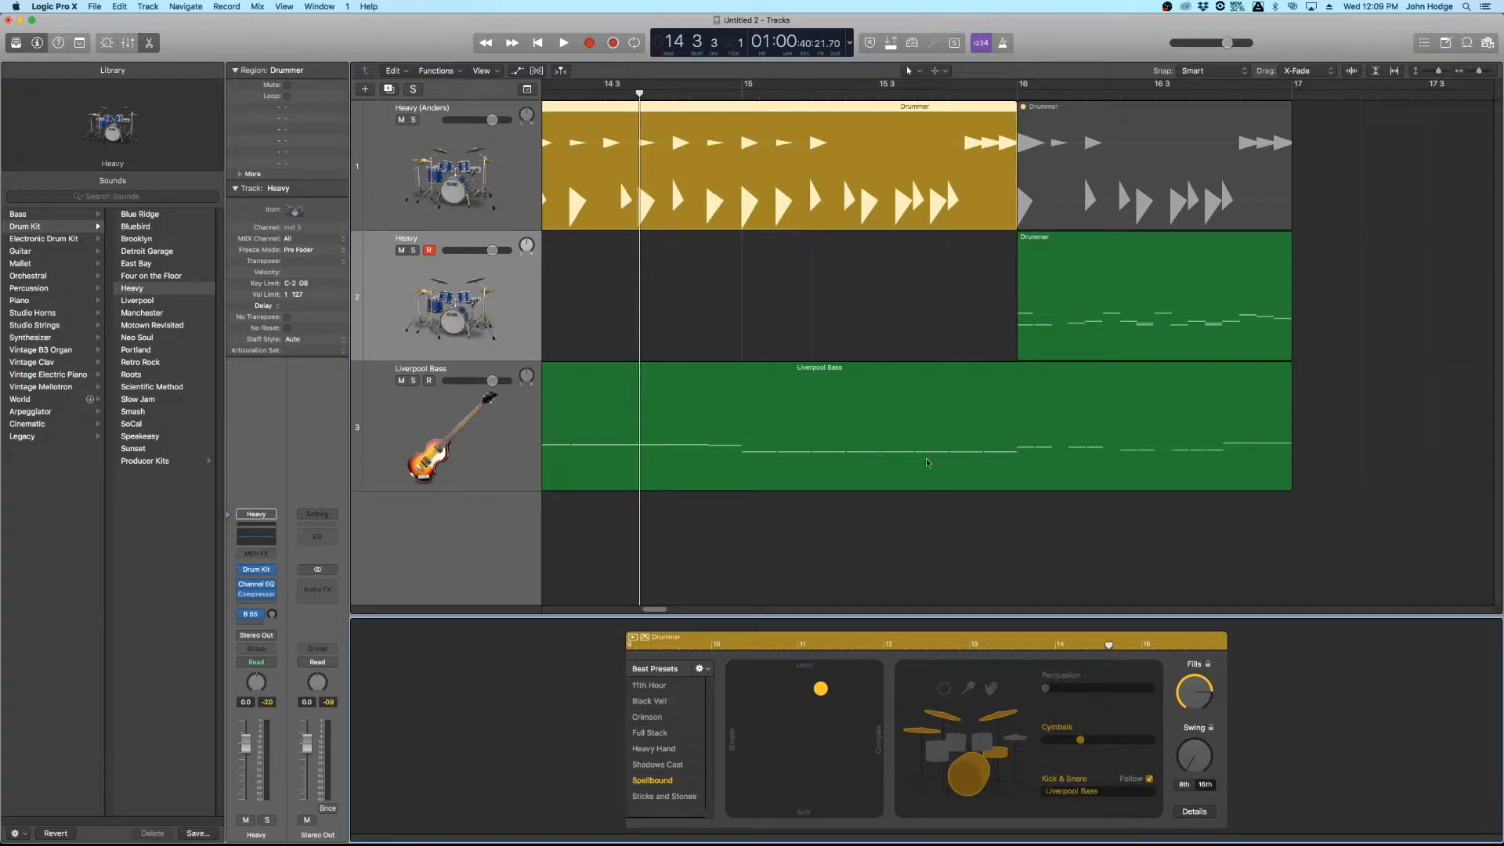
# Step: Deselect the regions and play the bass-following groove into the bar 16 MIDI fill from 14 3 3
pyautogui.scroll(-5, 891, 434)
pyautogui.hscroll(-8, 793, 387)
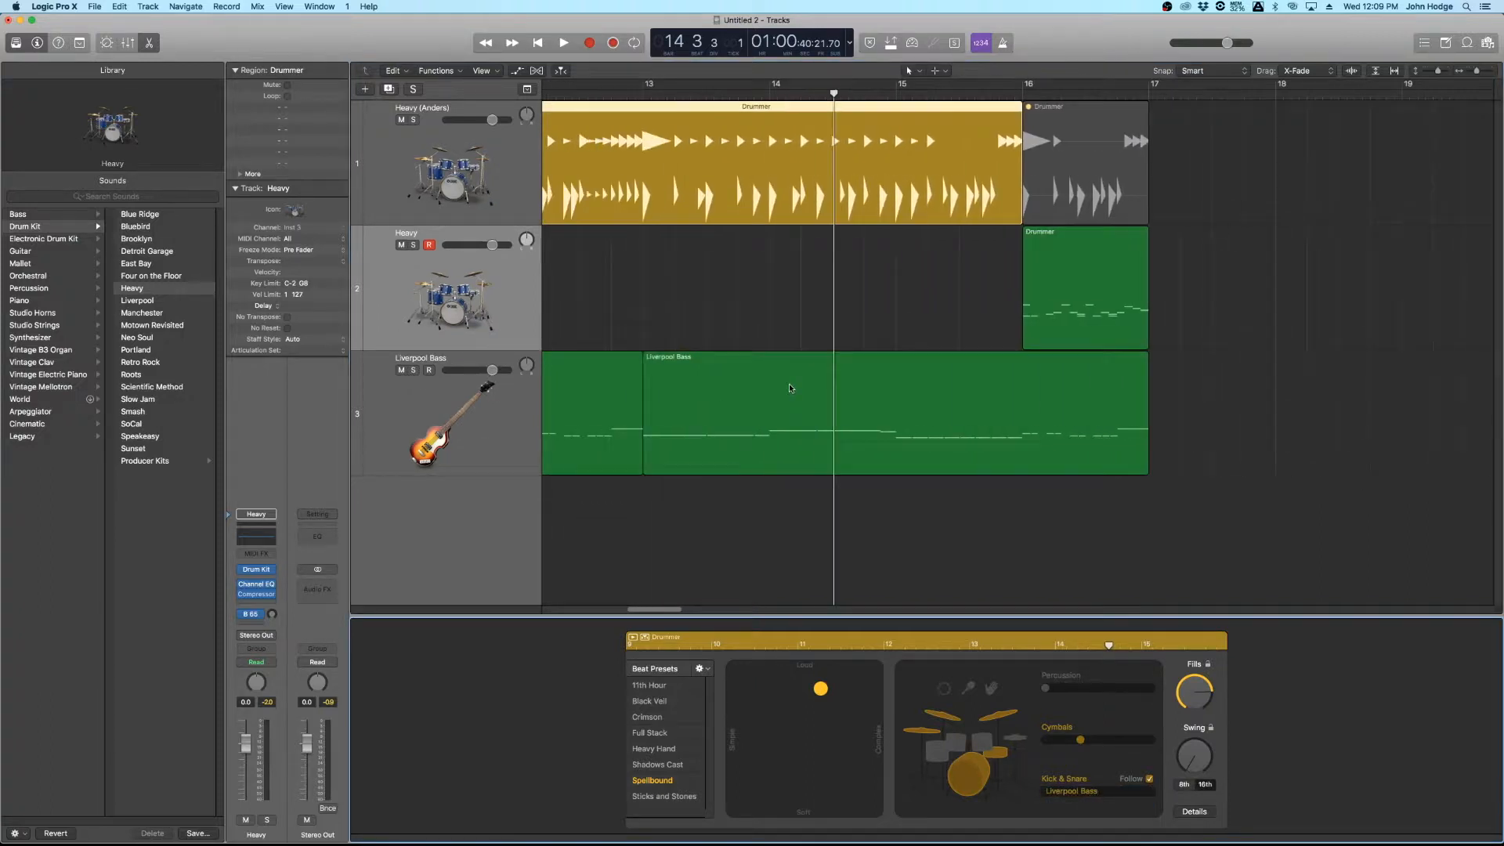
pyautogui.hscroll(5, 948, 259)
pyautogui.click(948, 258)
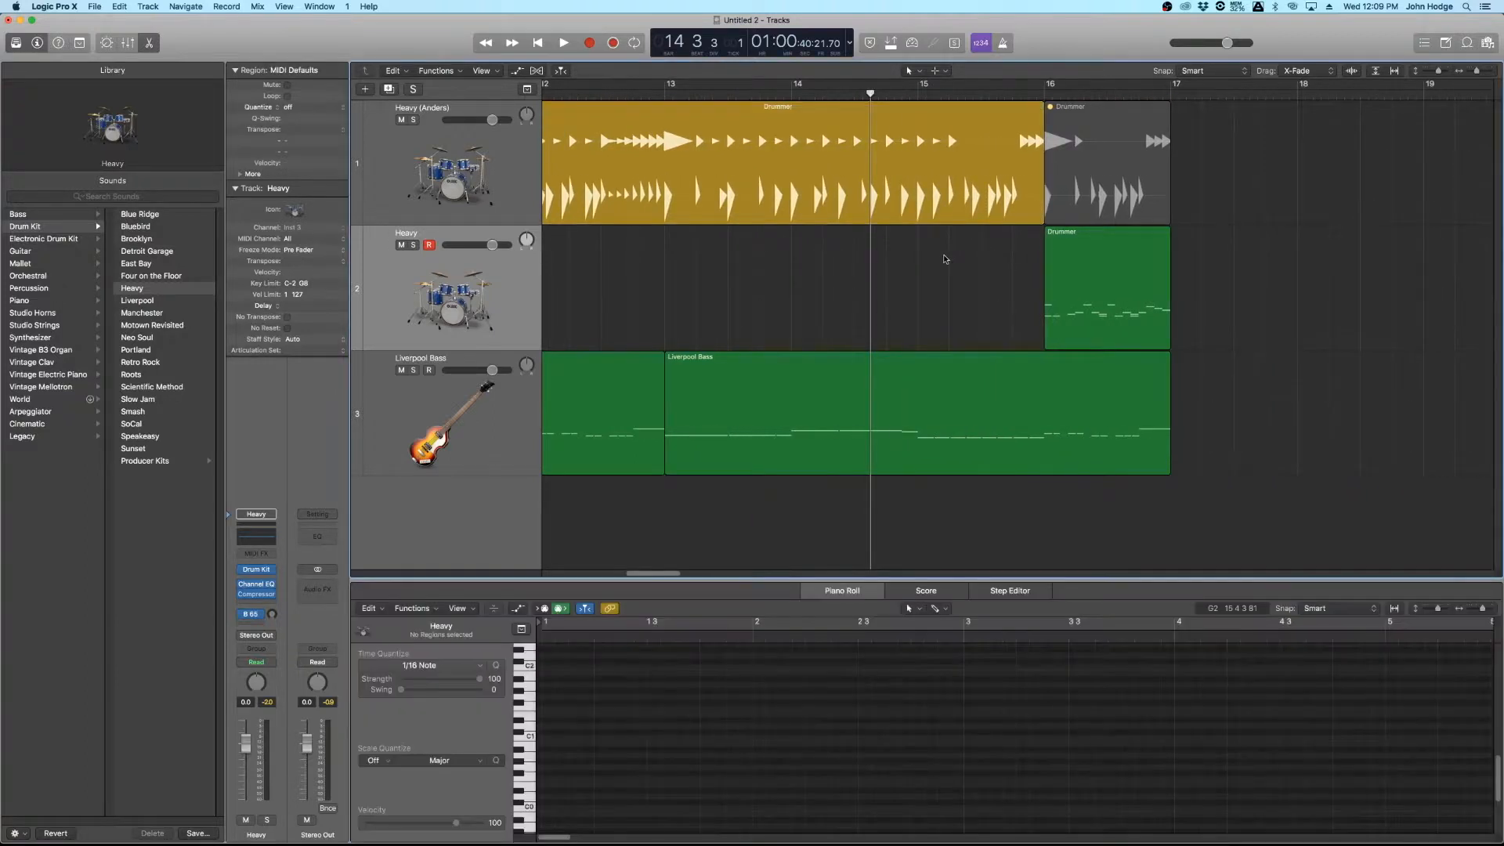
pyautogui.hscroll(2, 948, 259)
pyautogui.scroll(3, 923, 272)
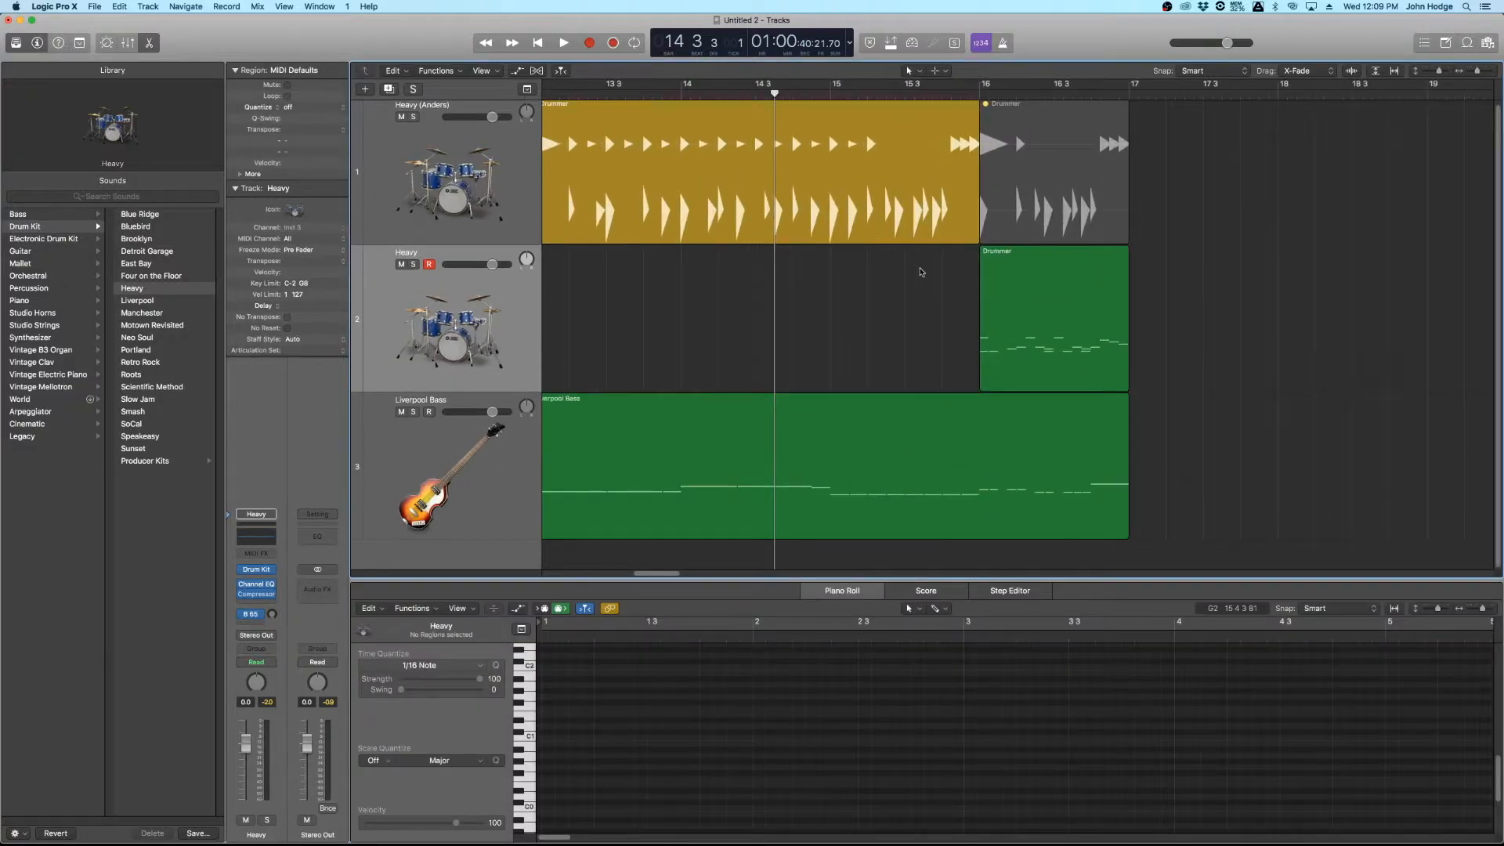
pyautogui.press('space')
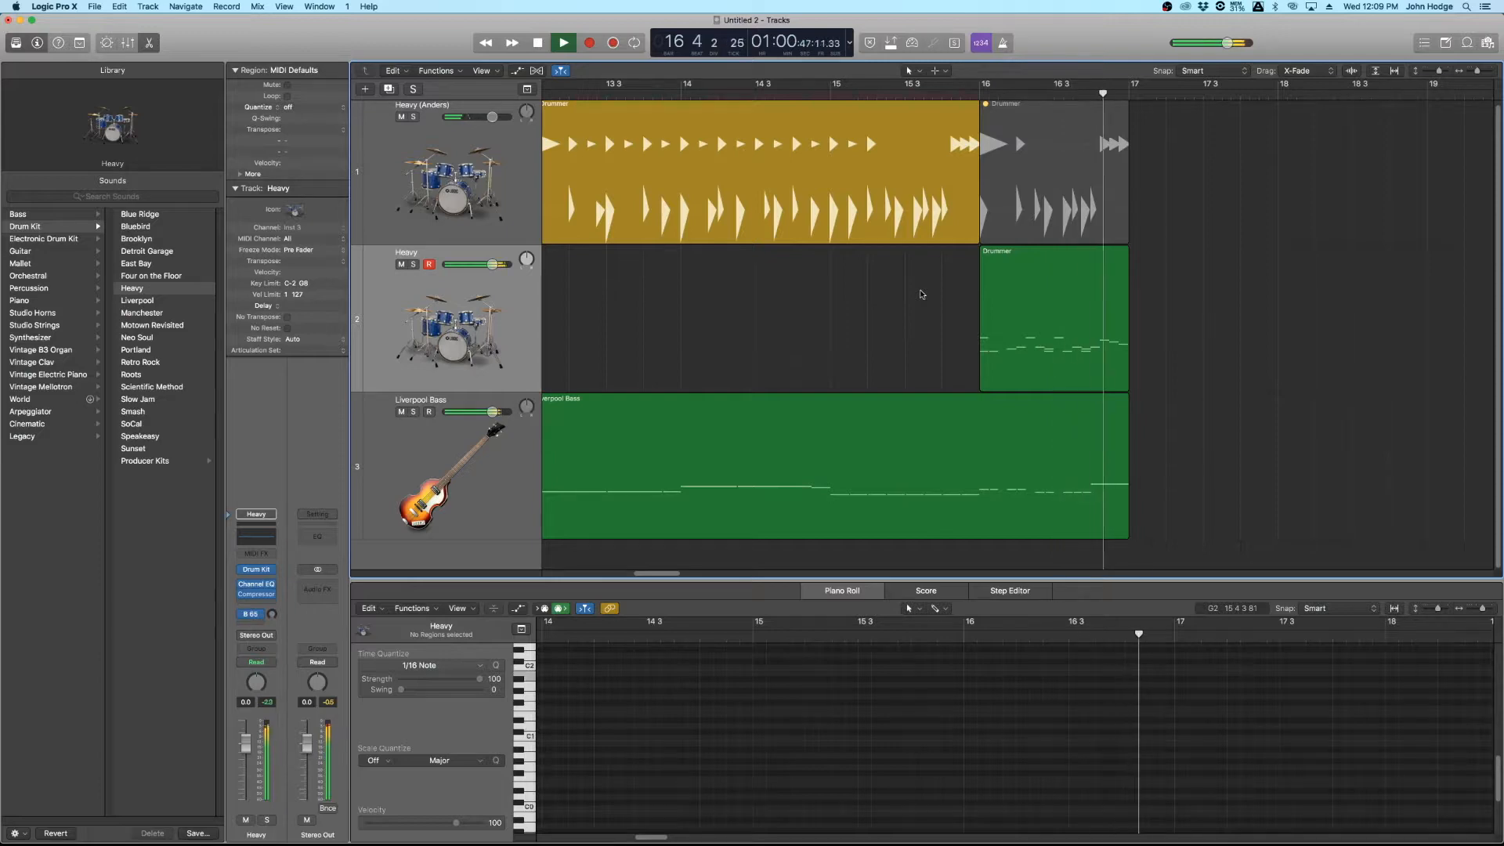
pyautogui.doubleClick(919, 210)
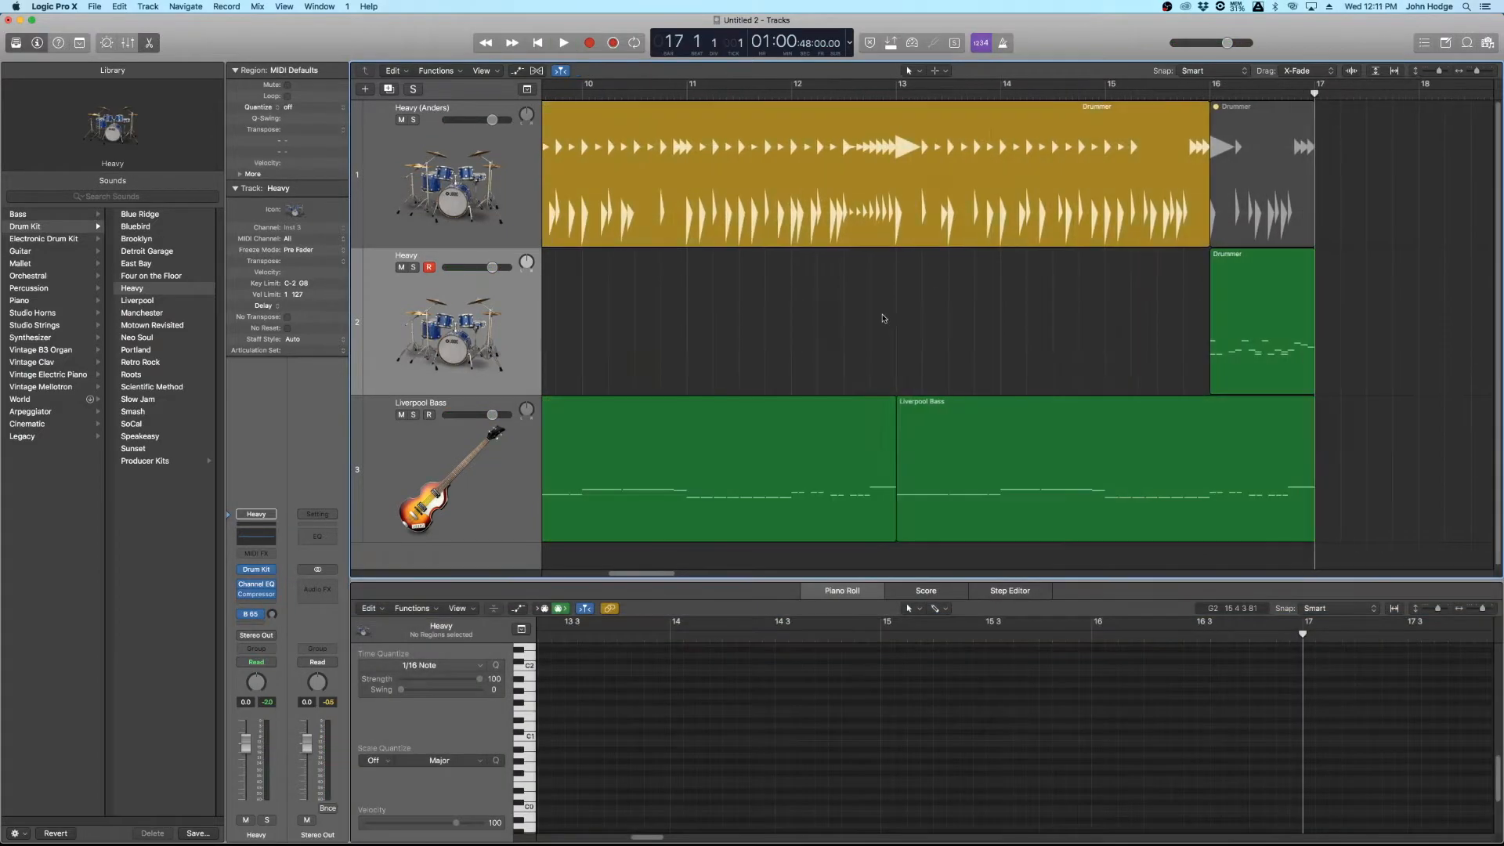
# Step: Split the Drummer region that starts at bar 9 at bar 13 with the Scissors tool, then return to the Pointer tool
pyautogui.hscroll(-2, 886, 318)
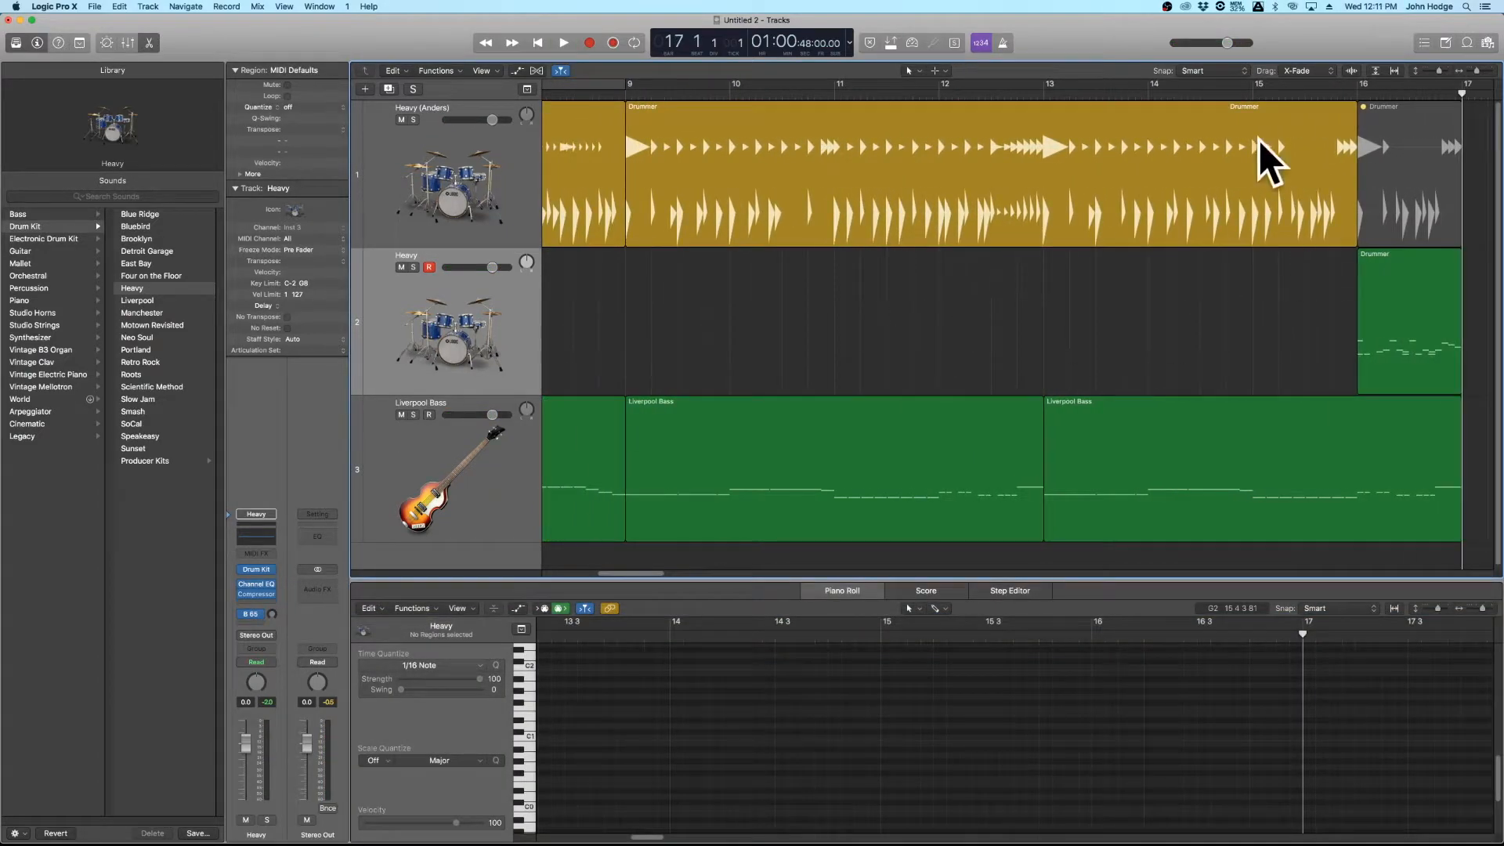
pyautogui.click(1279, 239)
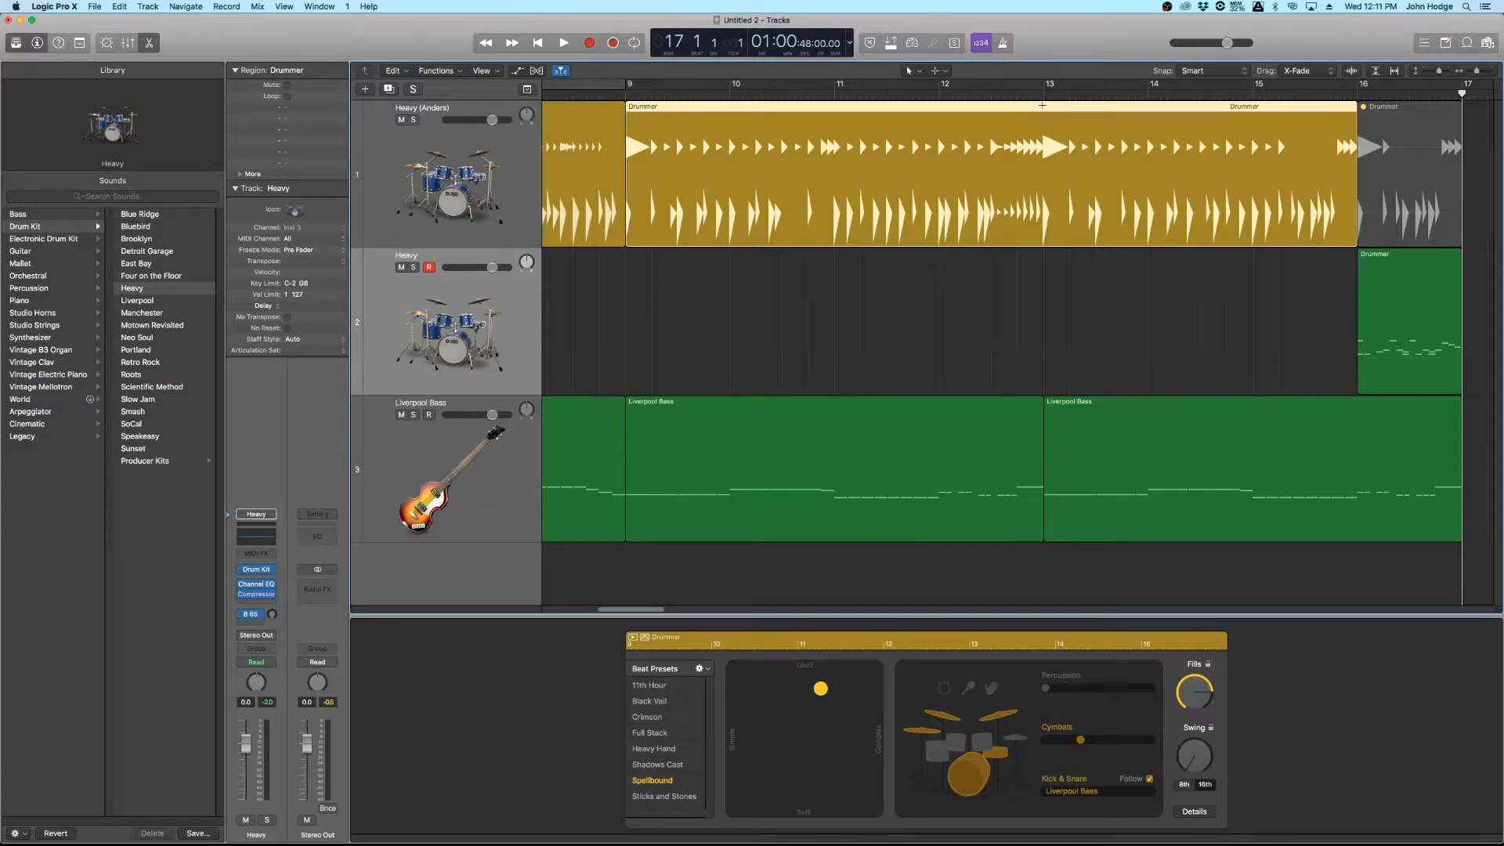
pyautogui.press('t')
pyautogui.press('i')
pyautogui.click(1038, 147)
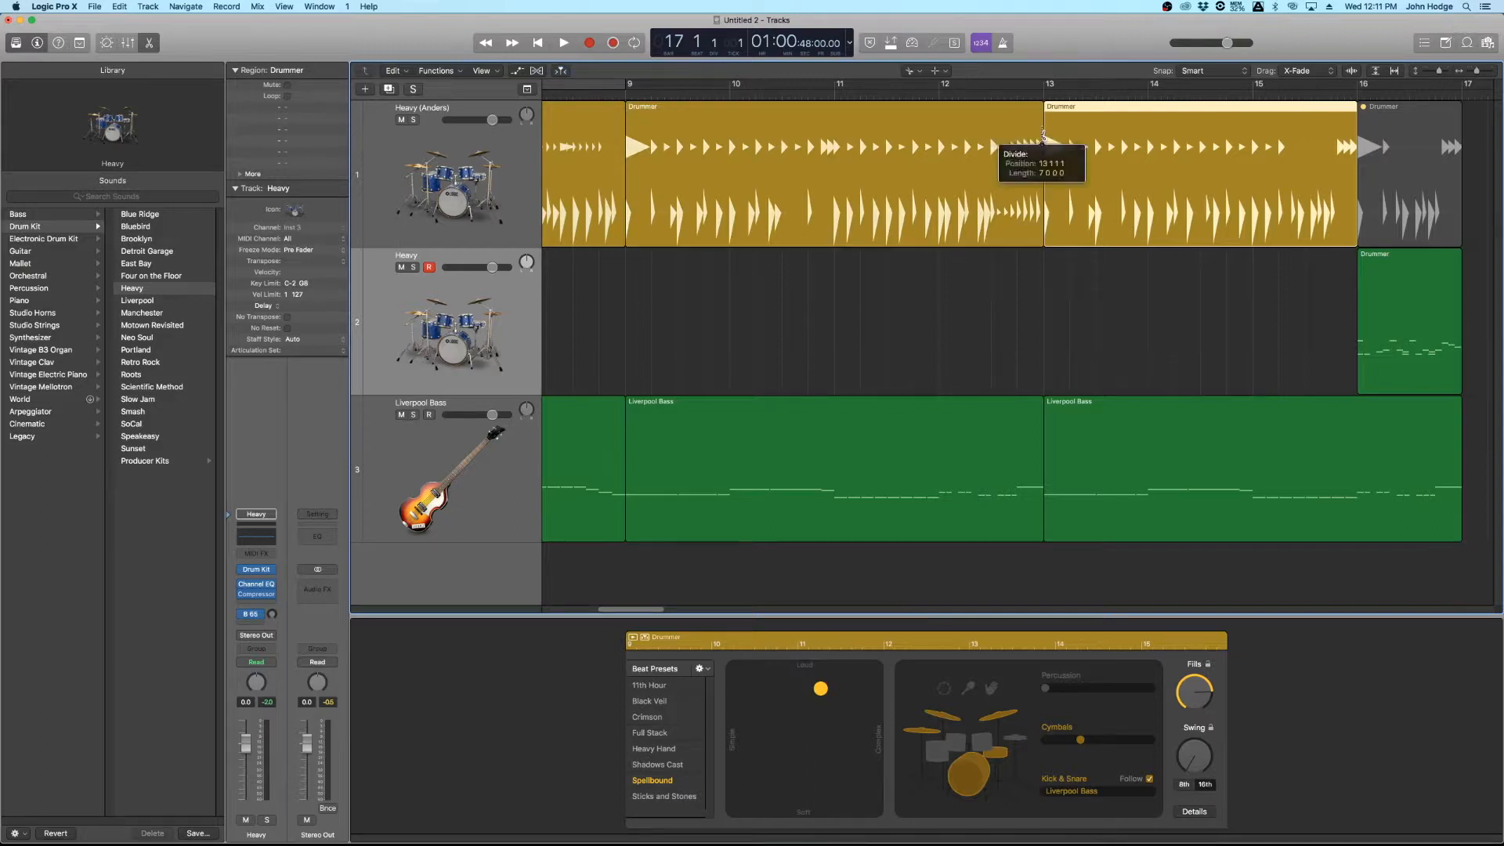
pyautogui.press('t')
pyautogui.press('t')
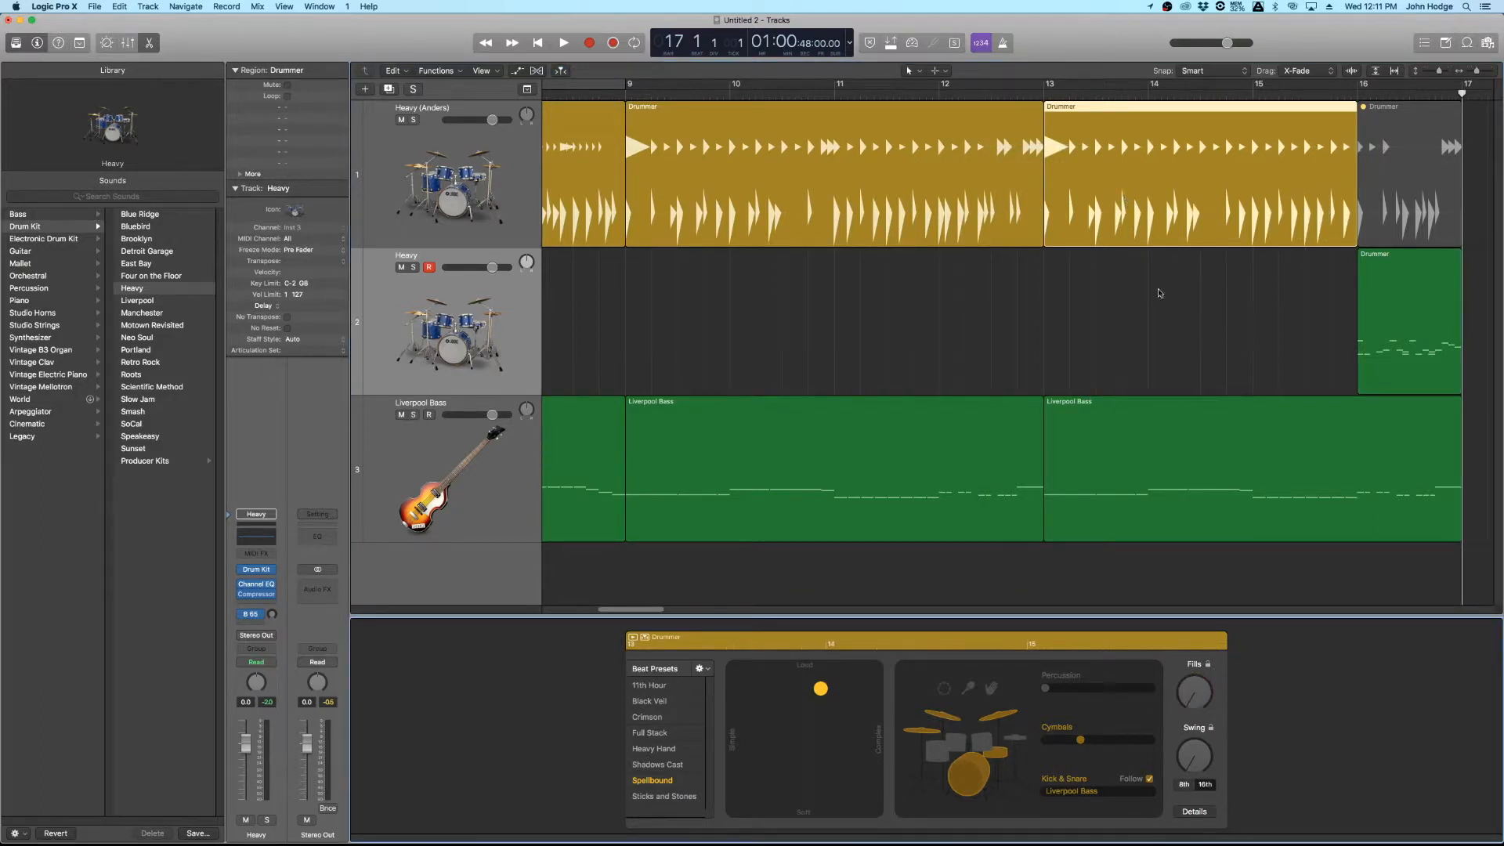
# Step: Play the arrangement from 15 2 1 through the bar 16 fill, stopping just past bar 17
pyautogui.click(988, 196)
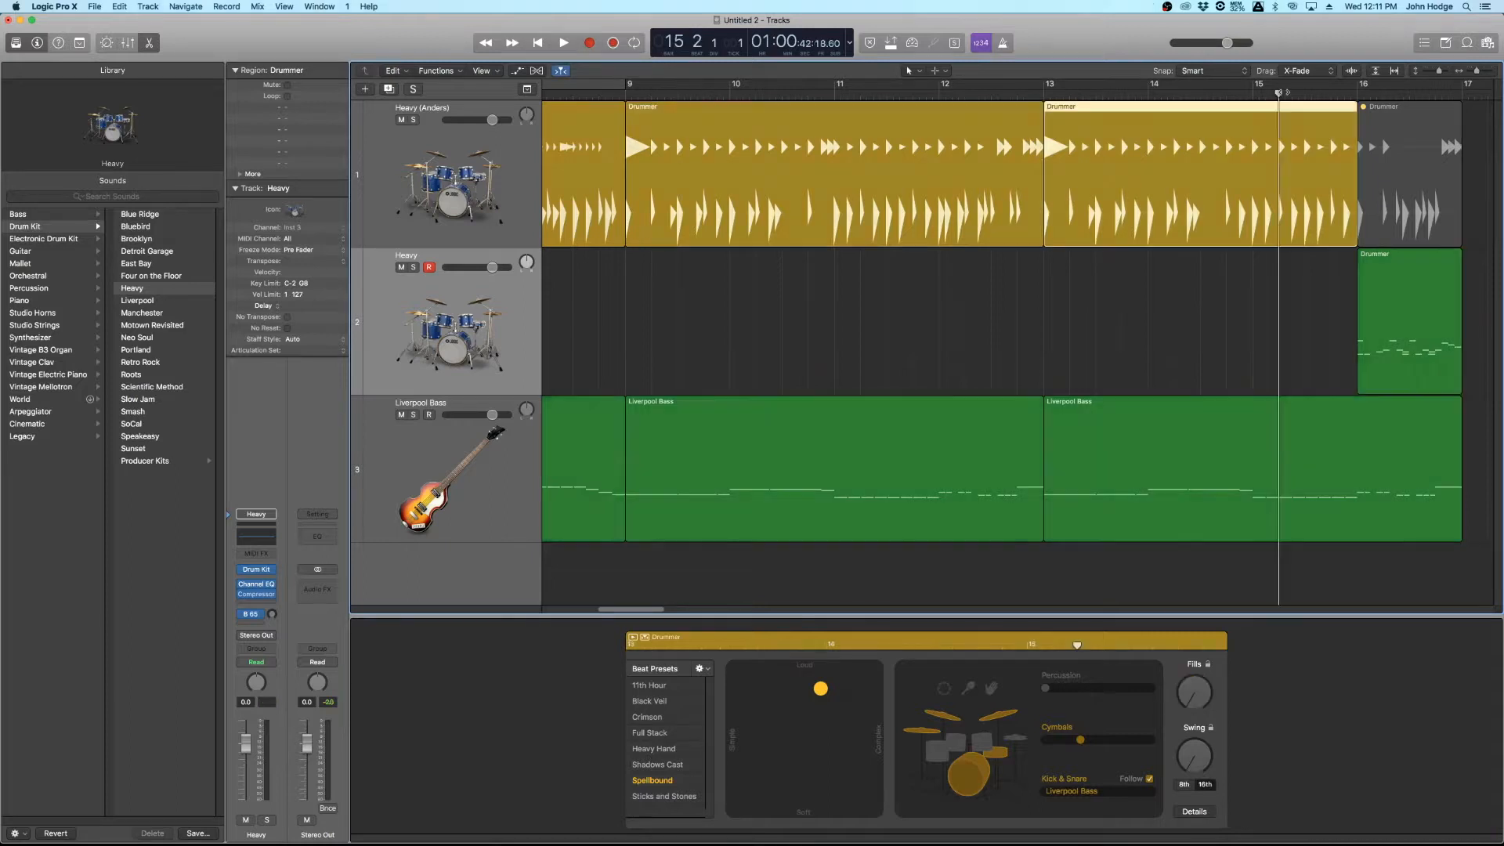
pyautogui.press('space')
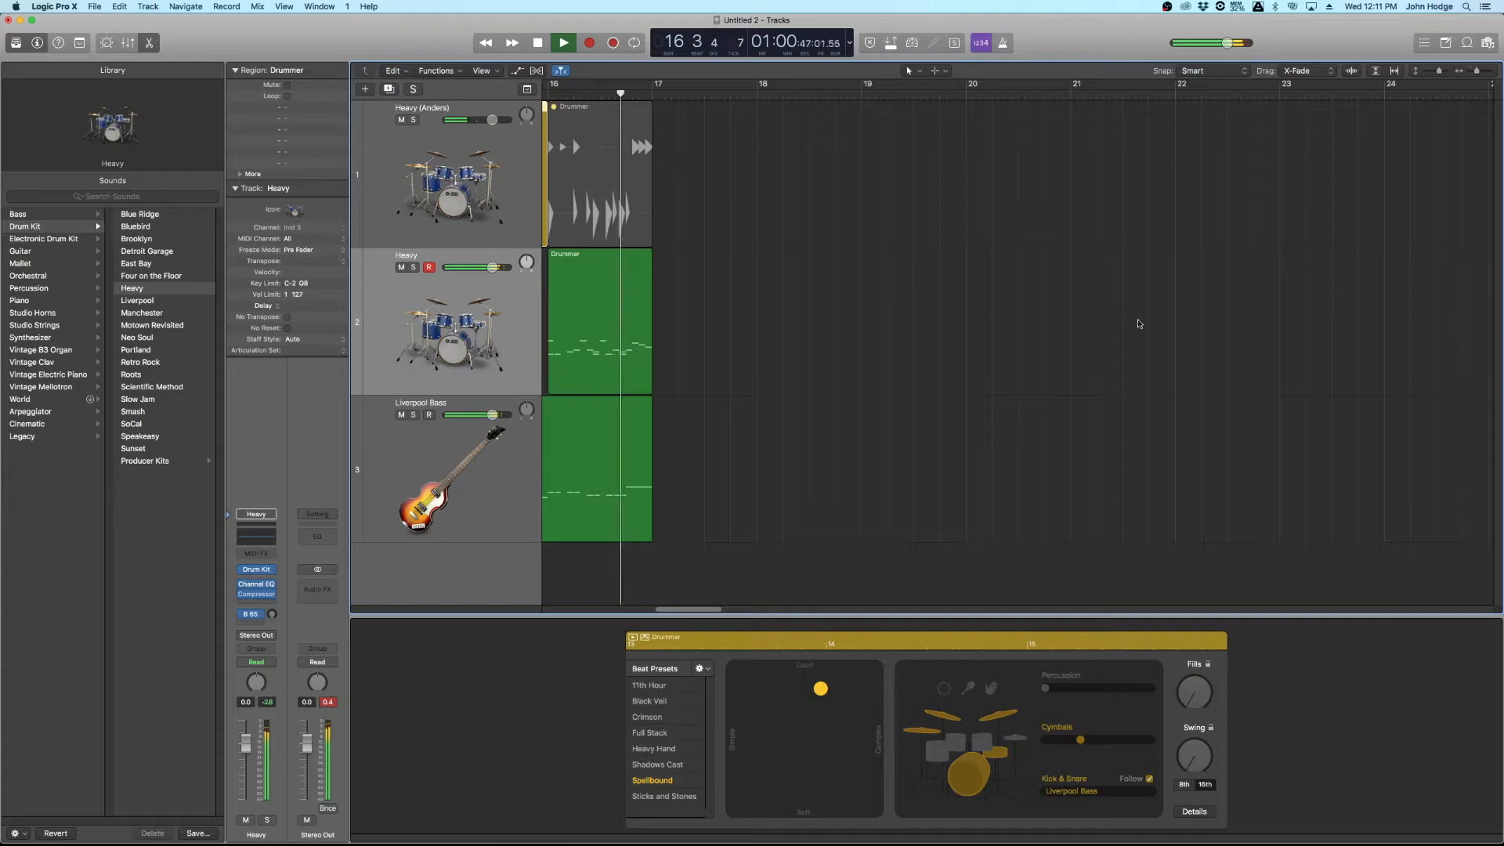
pyautogui.hscroll(-10, 801, 325)
pyautogui.press('space')
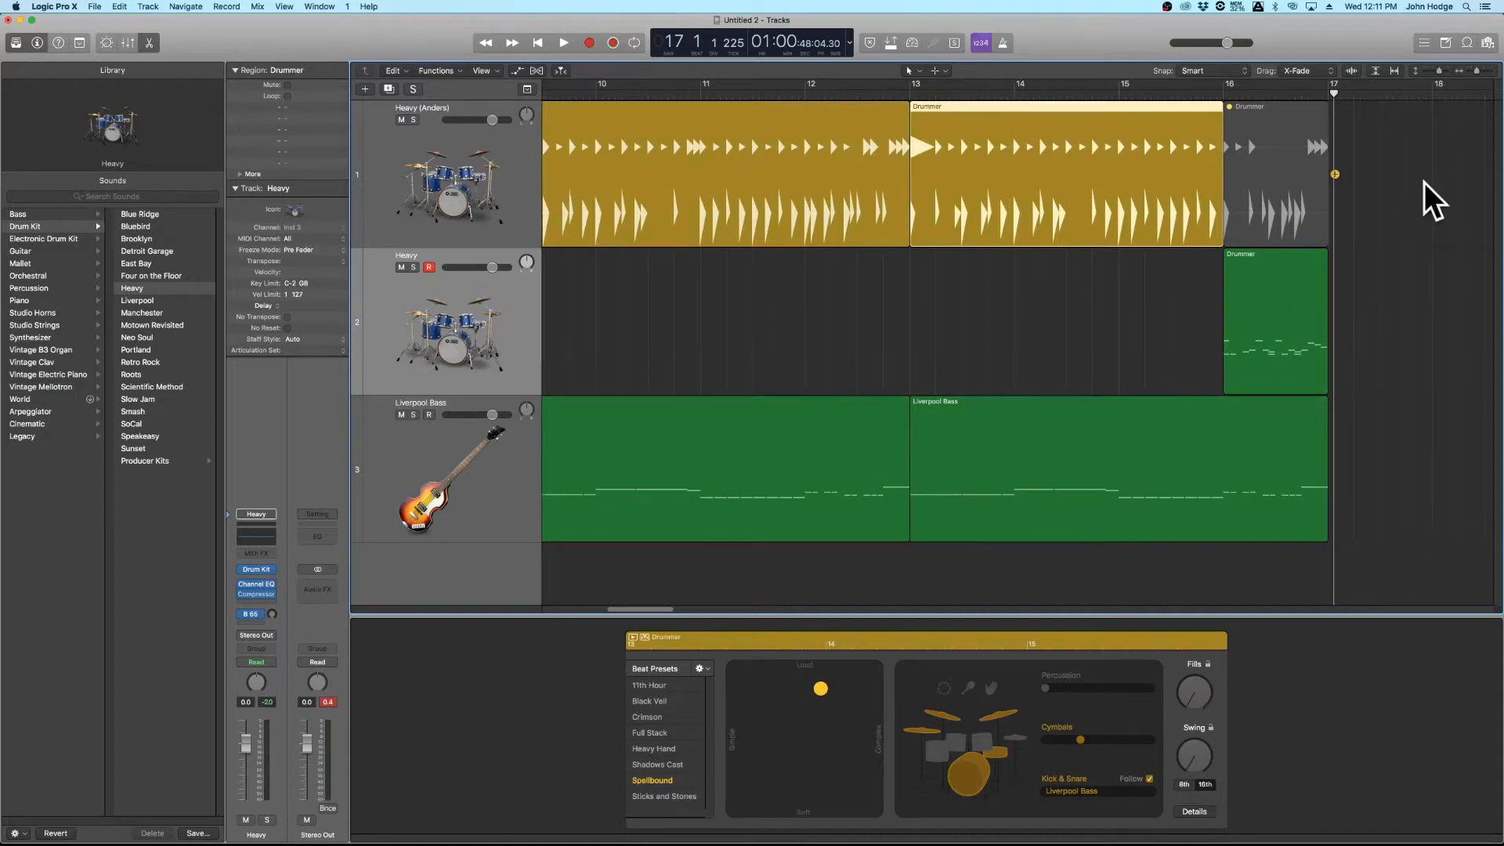
# Step: Delete the muted Drummer region and the MIDI fill region in bar 16 on both drum tracks
pyautogui.click(1403, 227)
pyautogui.moveTo(1397, 208); pyautogui.dragTo(1261, 291)
pyautogui.press('Delete')
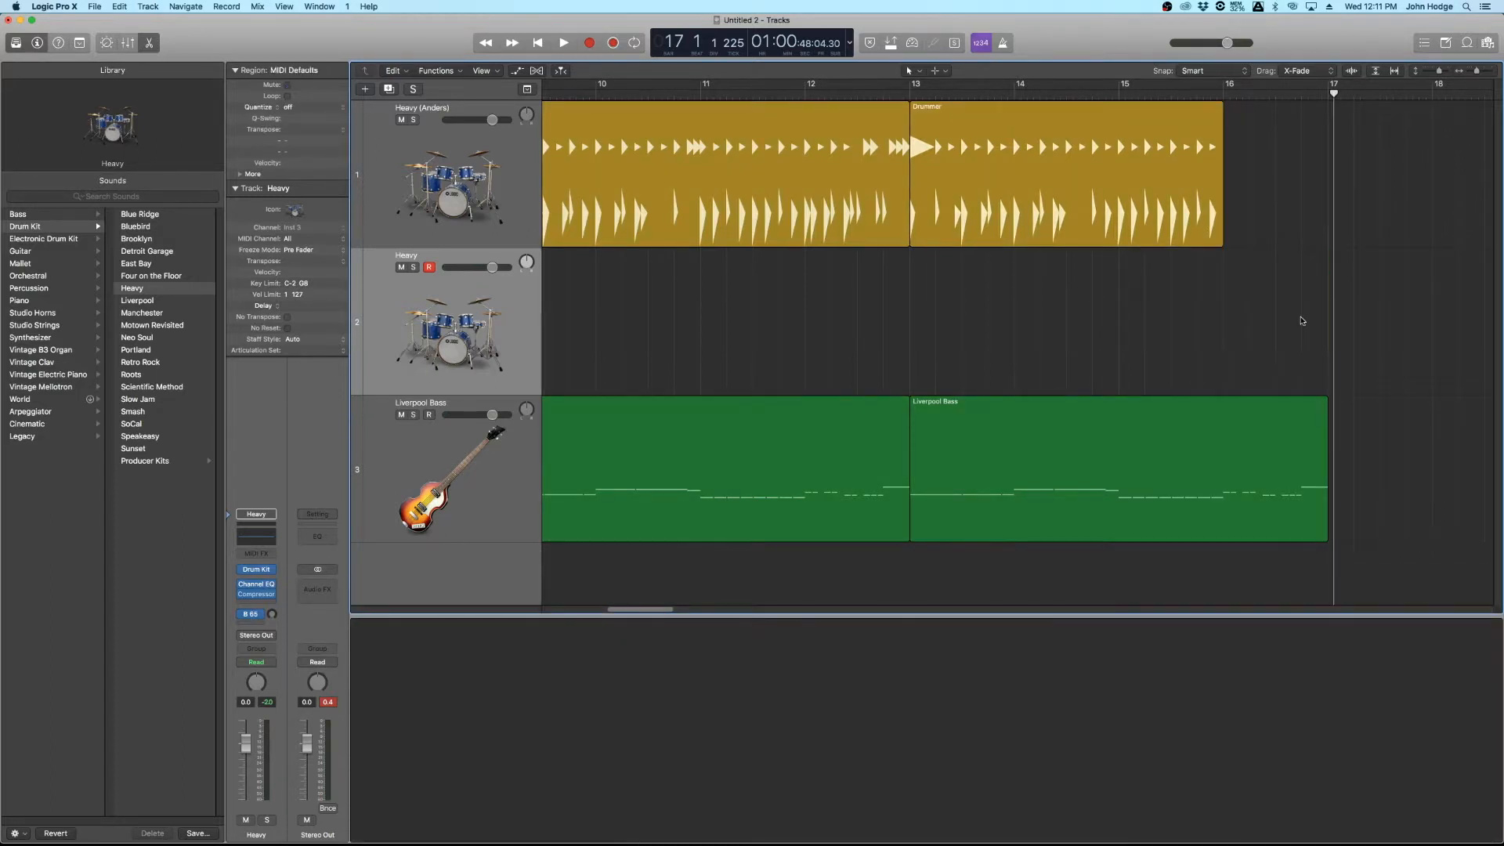
# Step: Extend the bar 13 Drummer region to bar 17 and raise its Fills amount, playing bar 16 to check the fill
pyautogui.moveTo(1224, 241); pyautogui.dragTo(1328, 245)
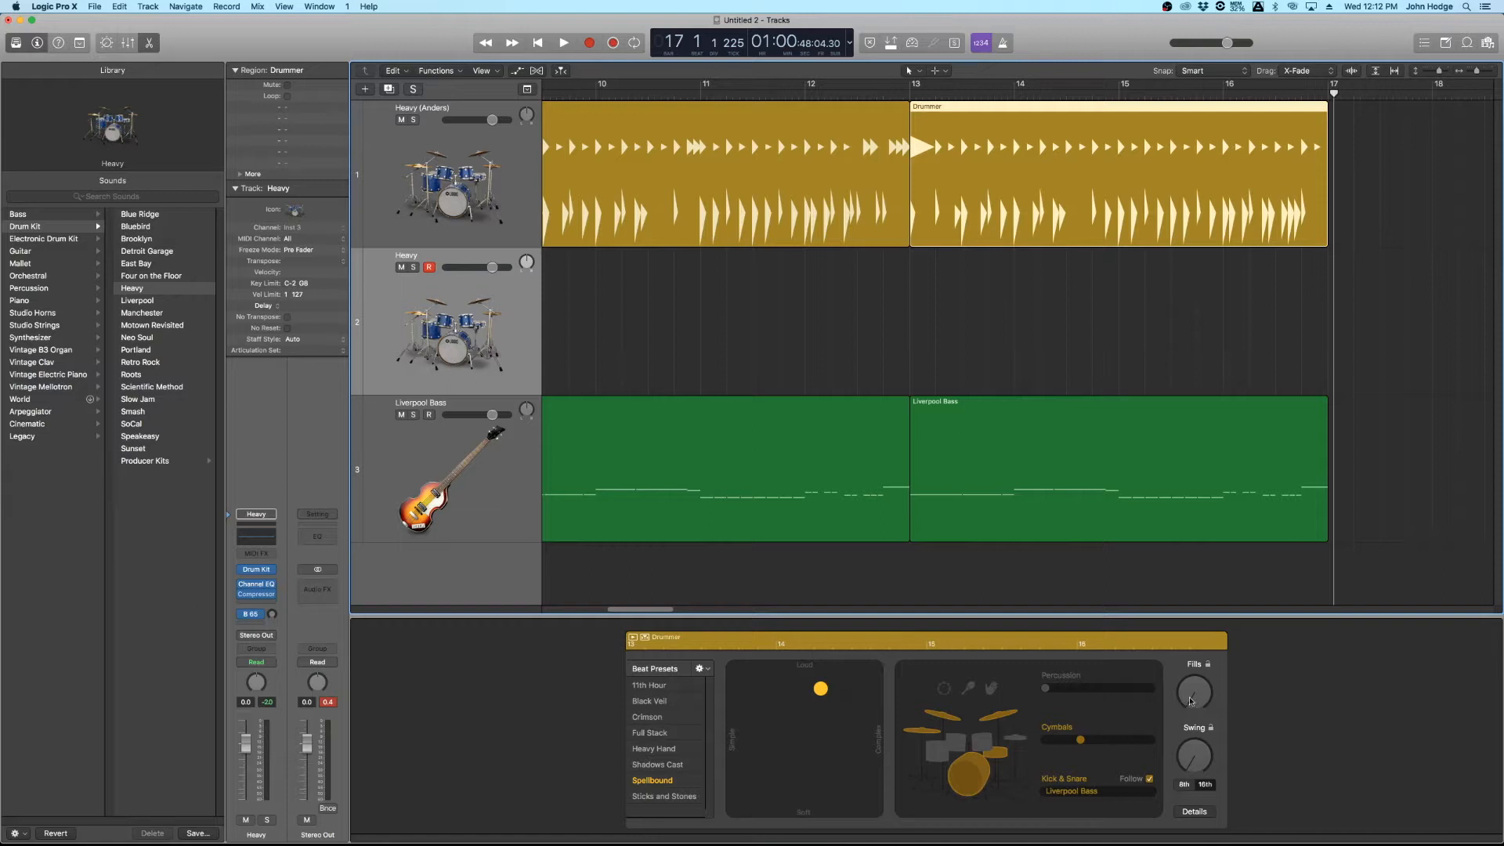
pyautogui.moveTo(1194, 694); pyautogui.dragTo(1198, 671)
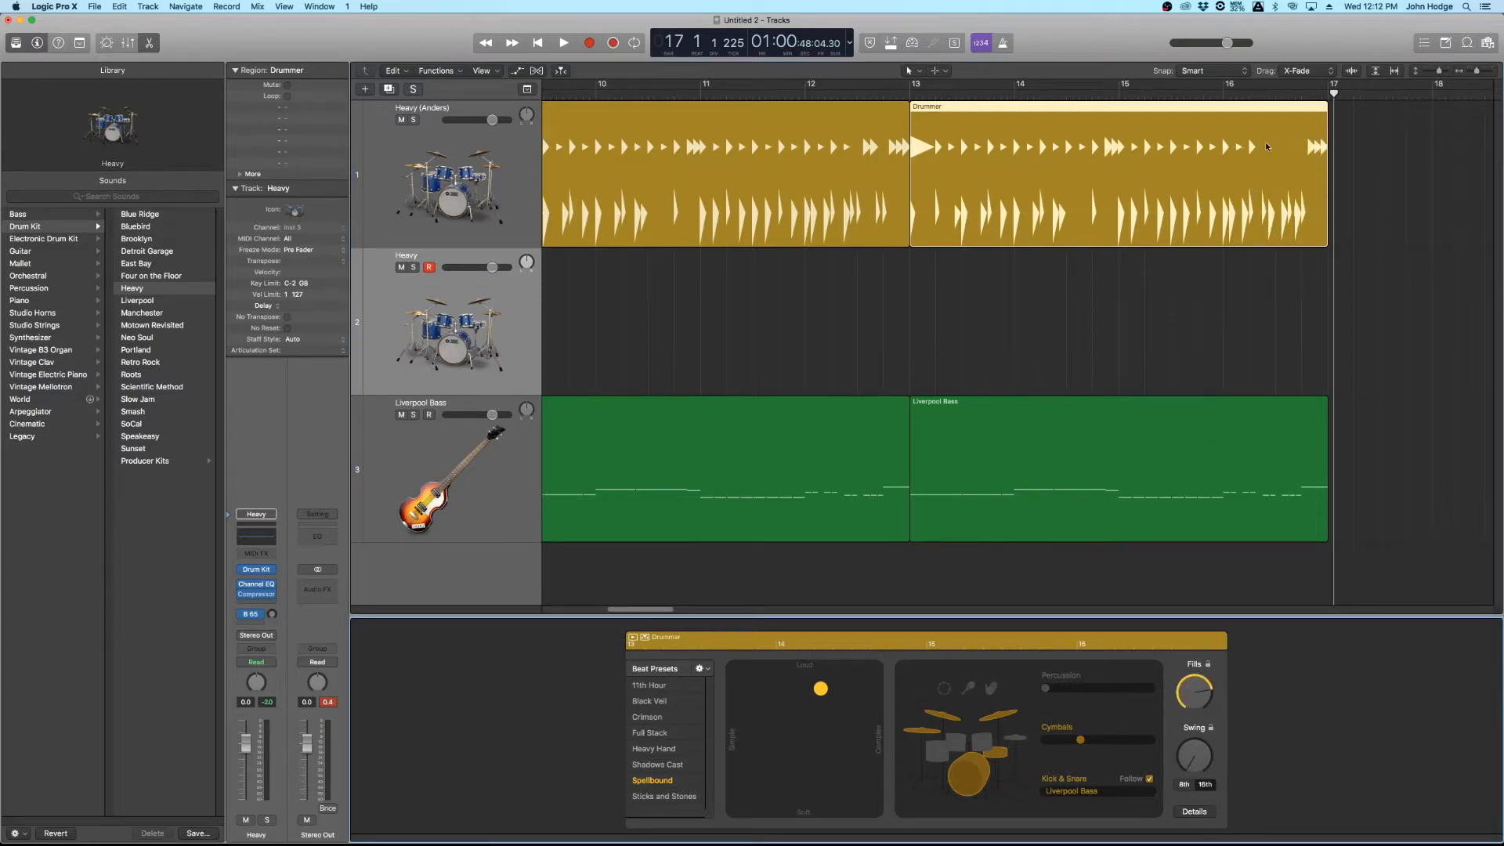
pyautogui.doubleClick(1235, 93)
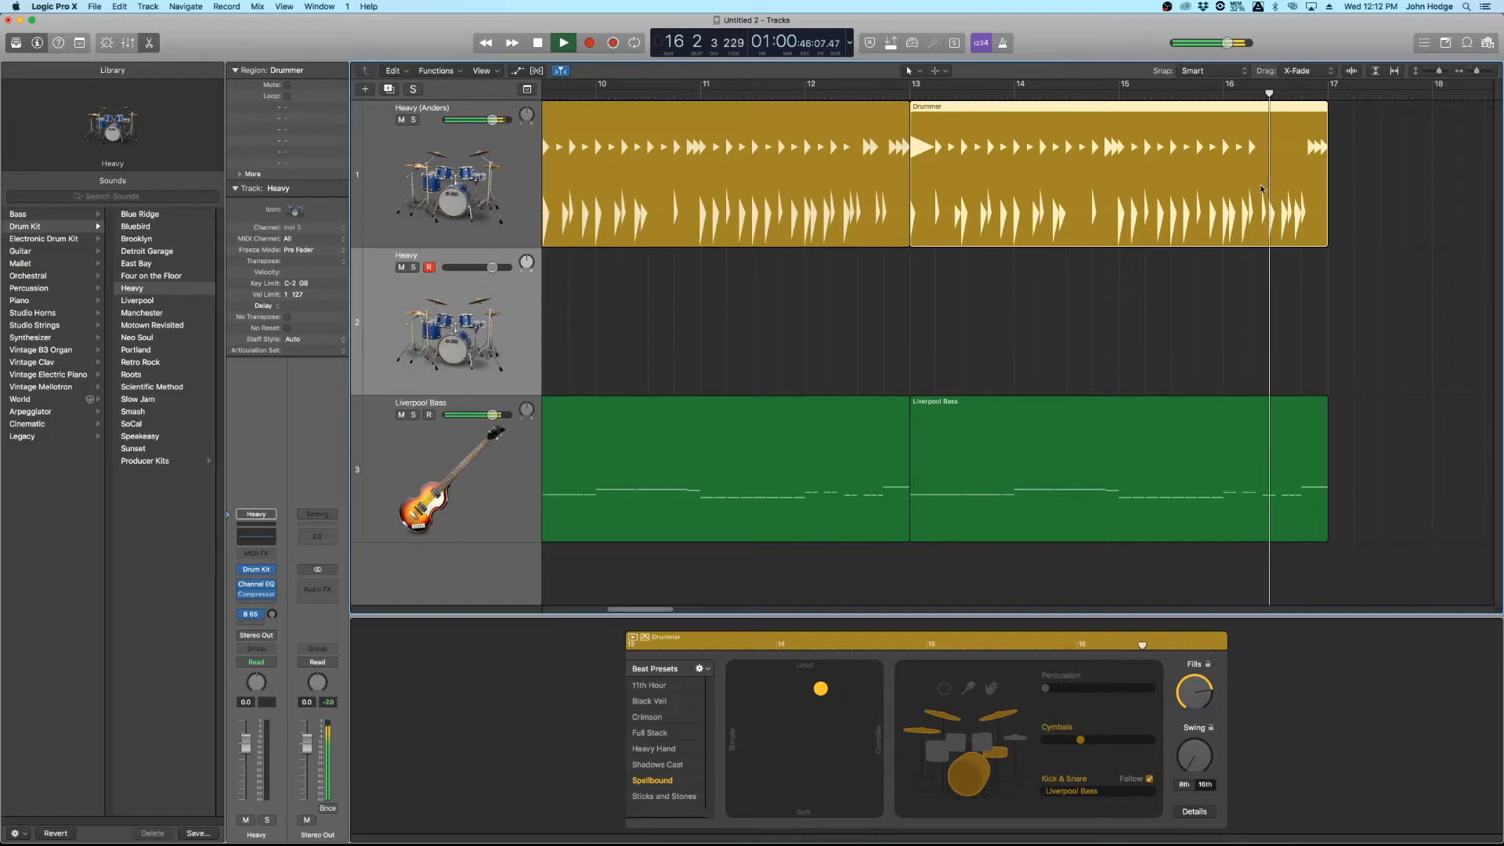
pyautogui.press('space')
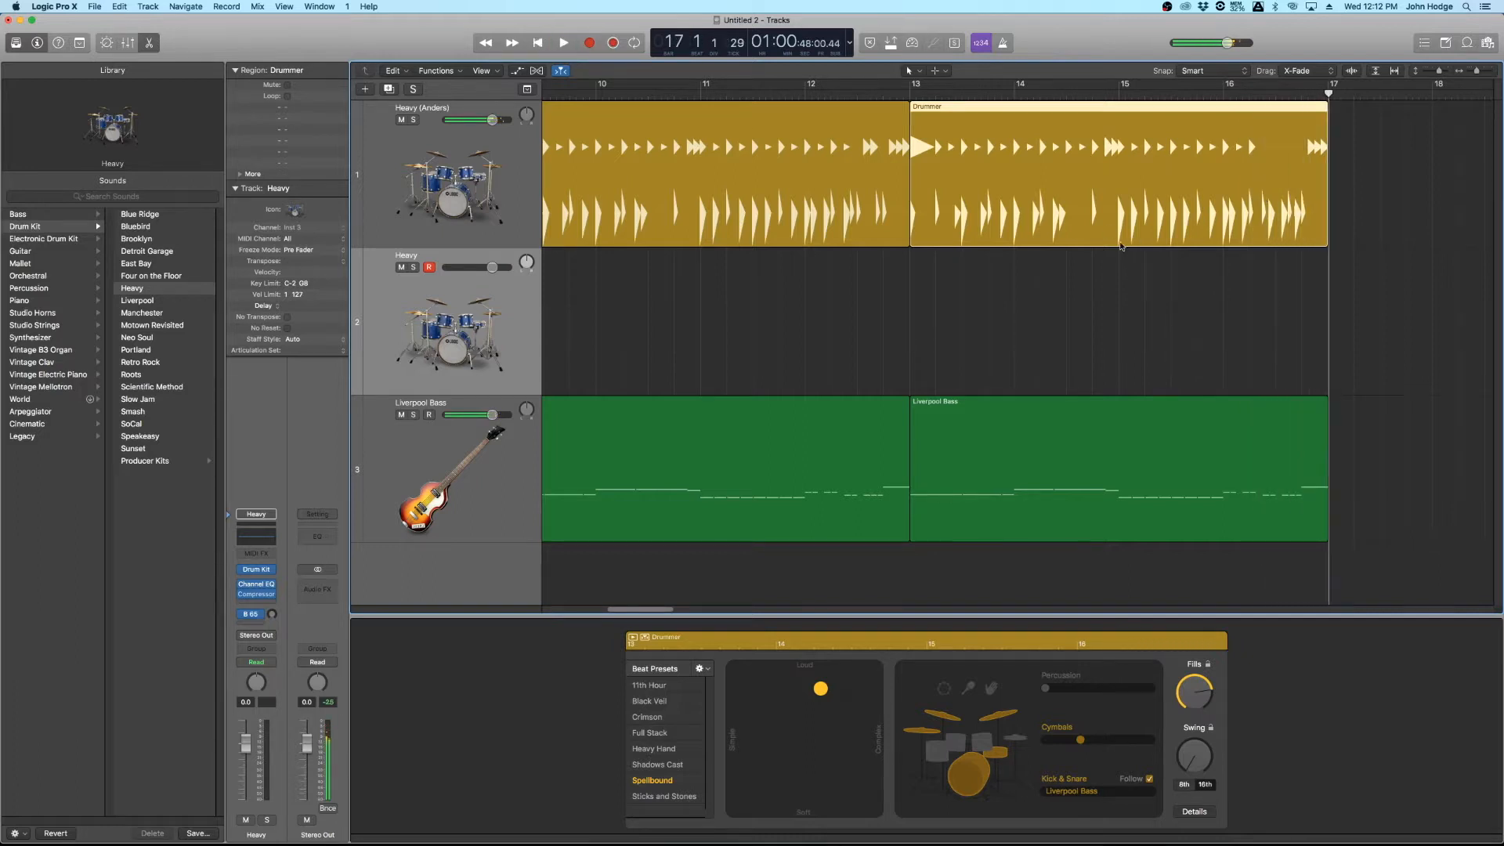
# Step: Copy the bars 13–16 Drummer region onto the Heavy track as MIDI, delete the original, and select the MIDI copy
pyautogui.moveTo(1075, 210); pyautogui.dragTo(1078, 271)
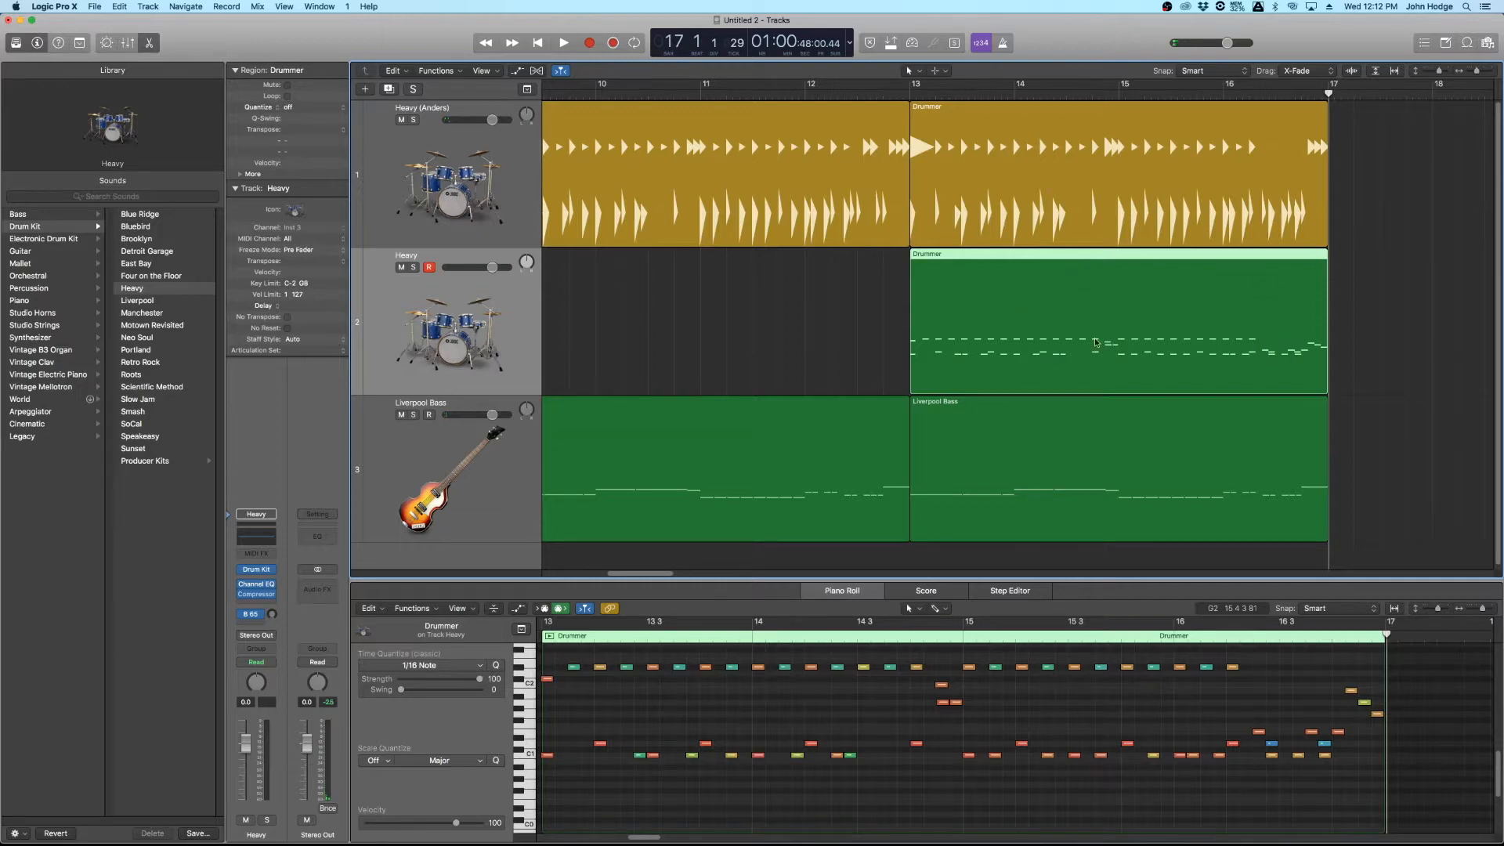
pyautogui.click(1017, 199)
pyautogui.press('Delete')
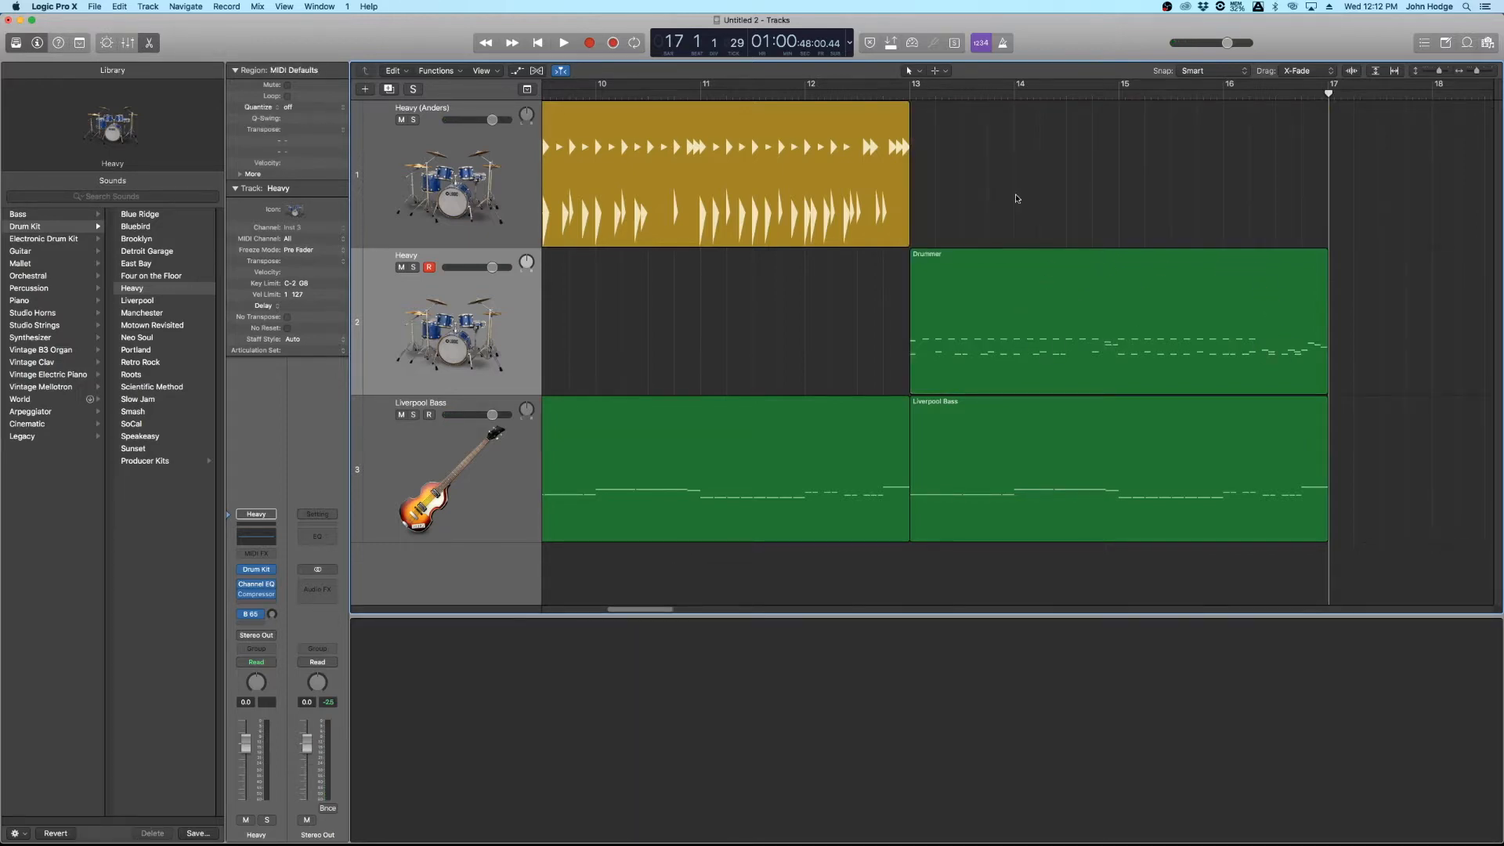
pyautogui.click(1061, 274)
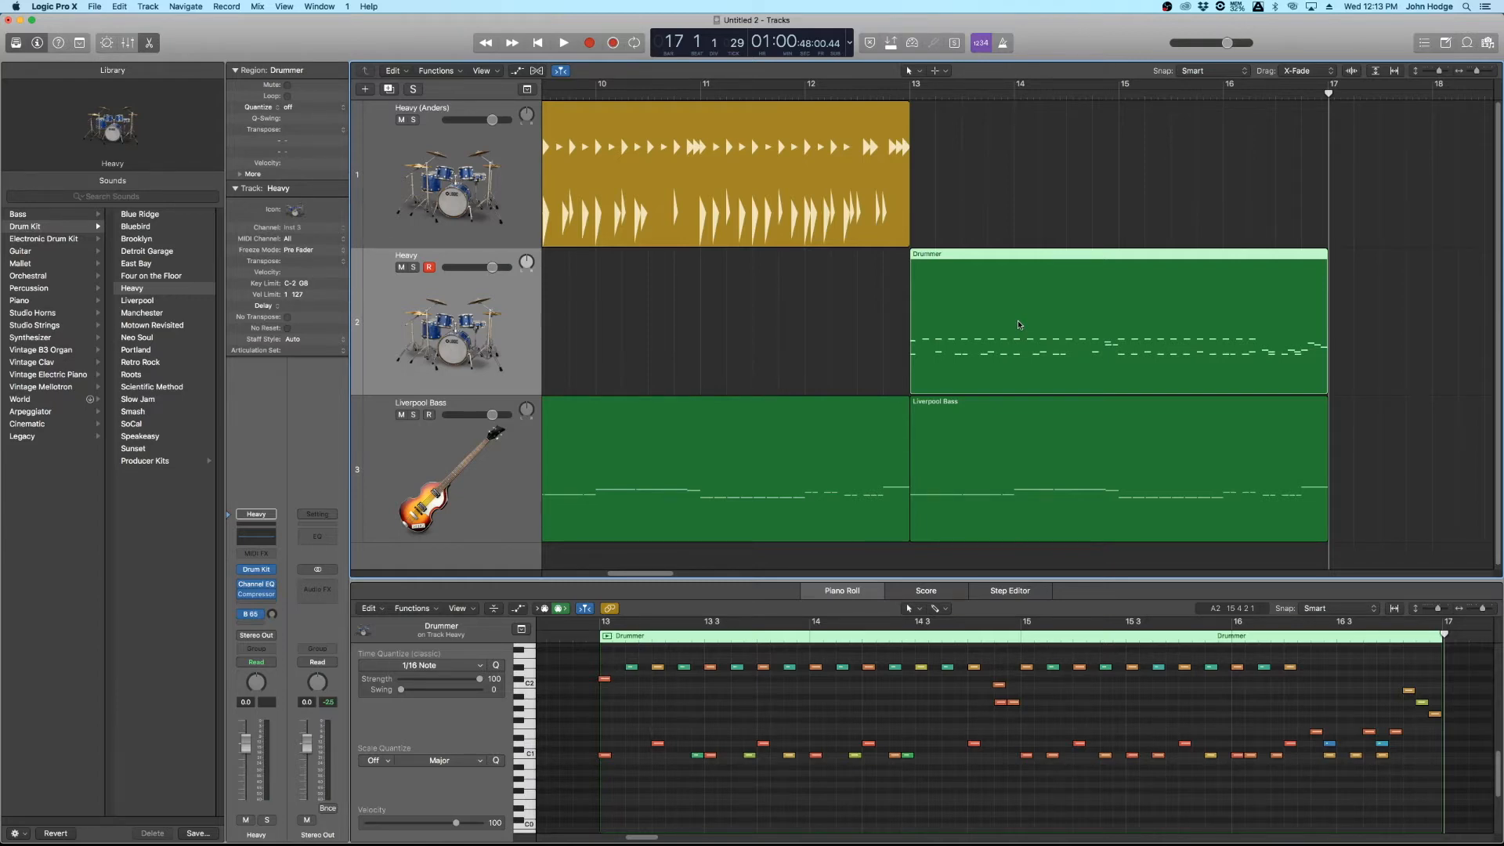
# Step: Audition the Heavy MIDI region from bar 13 and again from bar 14, checking the kick note near 14 3 3
pyautogui.click(908, 93)
pyautogui.press('space')
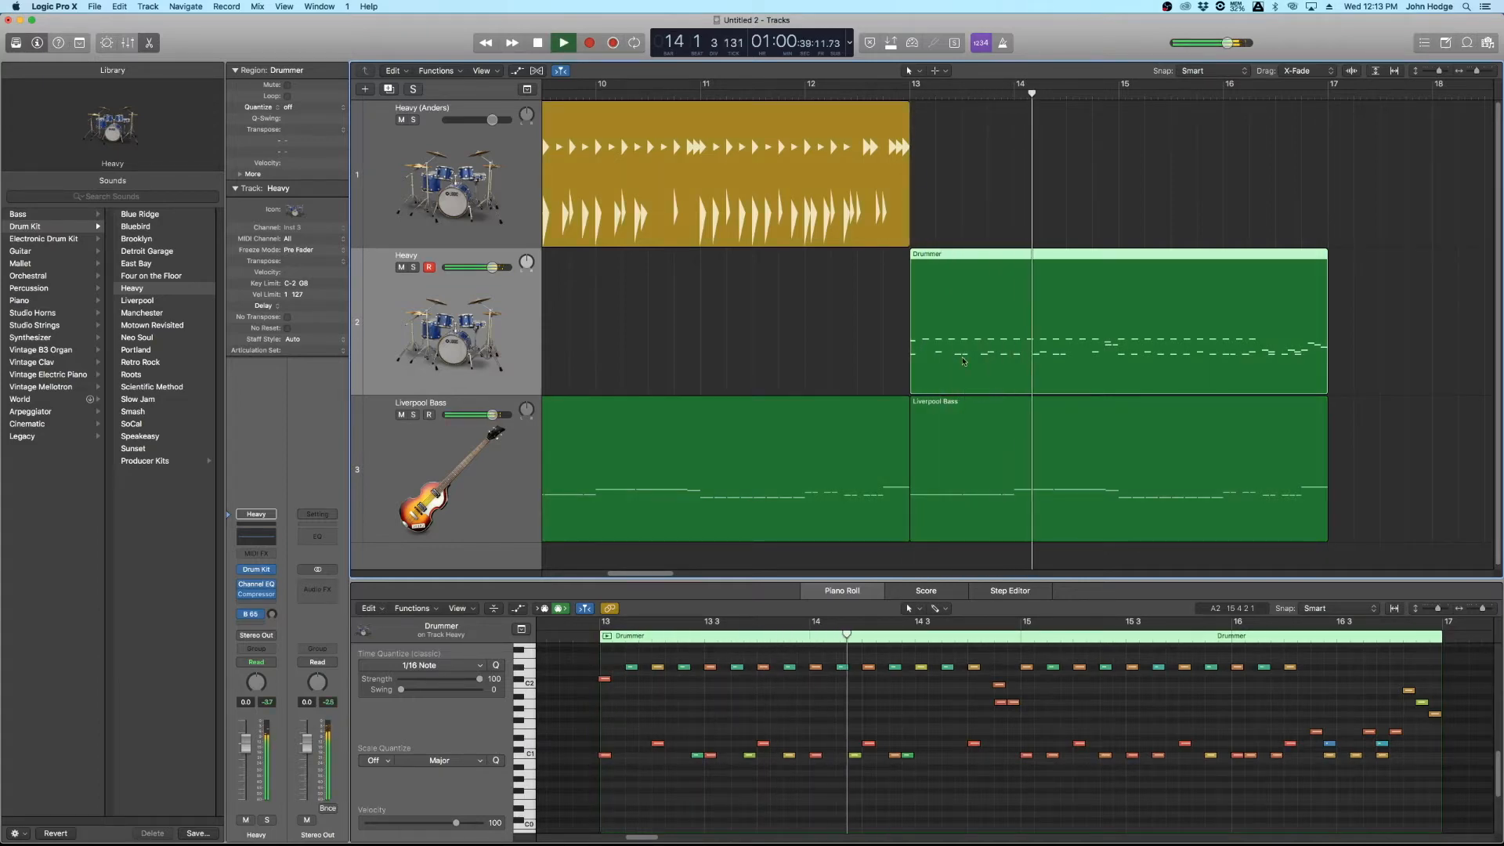
pyautogui.press('space')
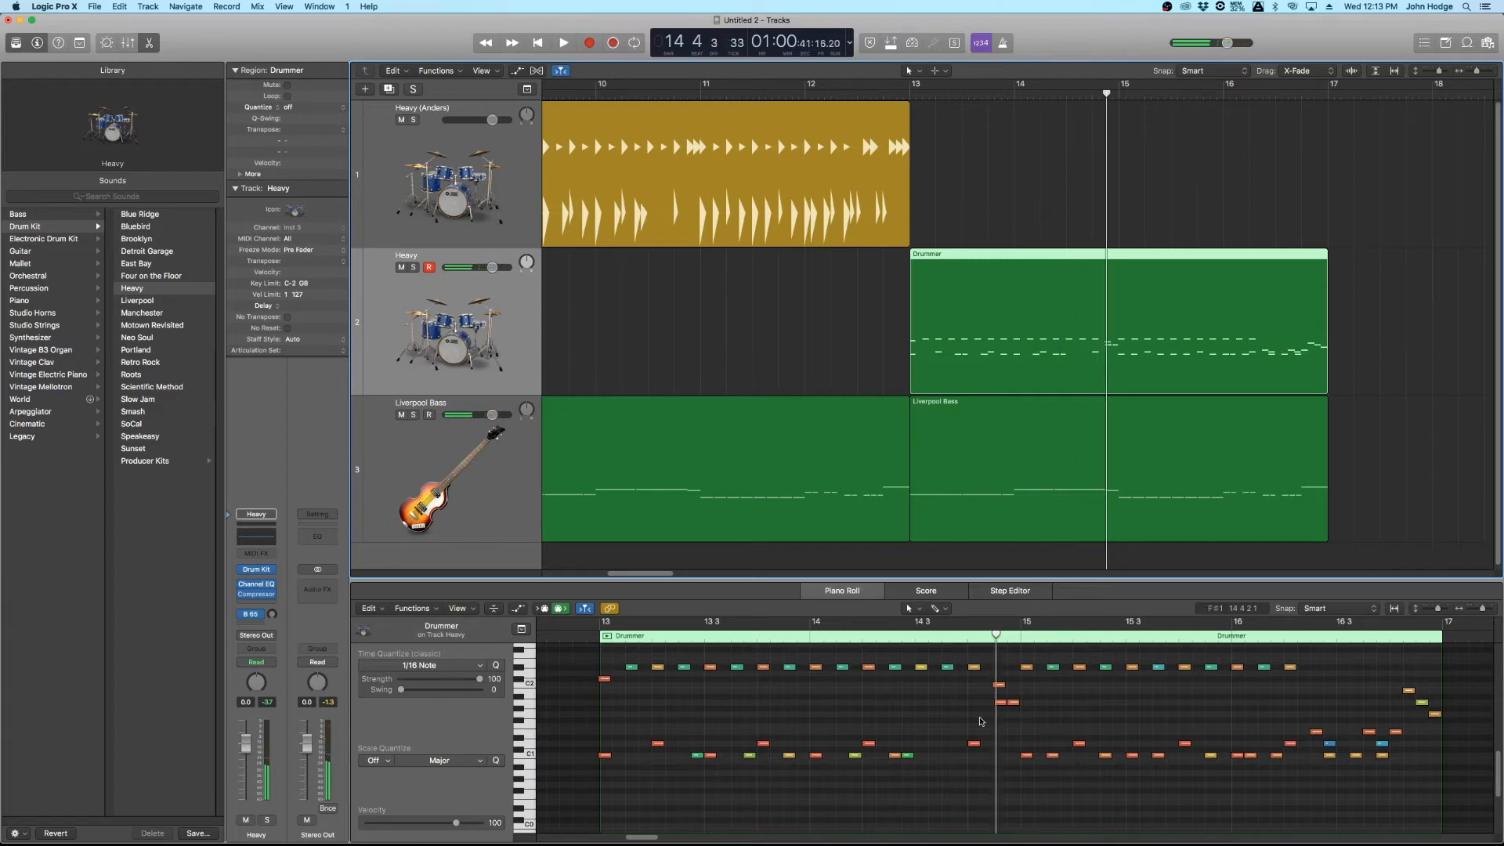
pyautogui.click(948, 757)
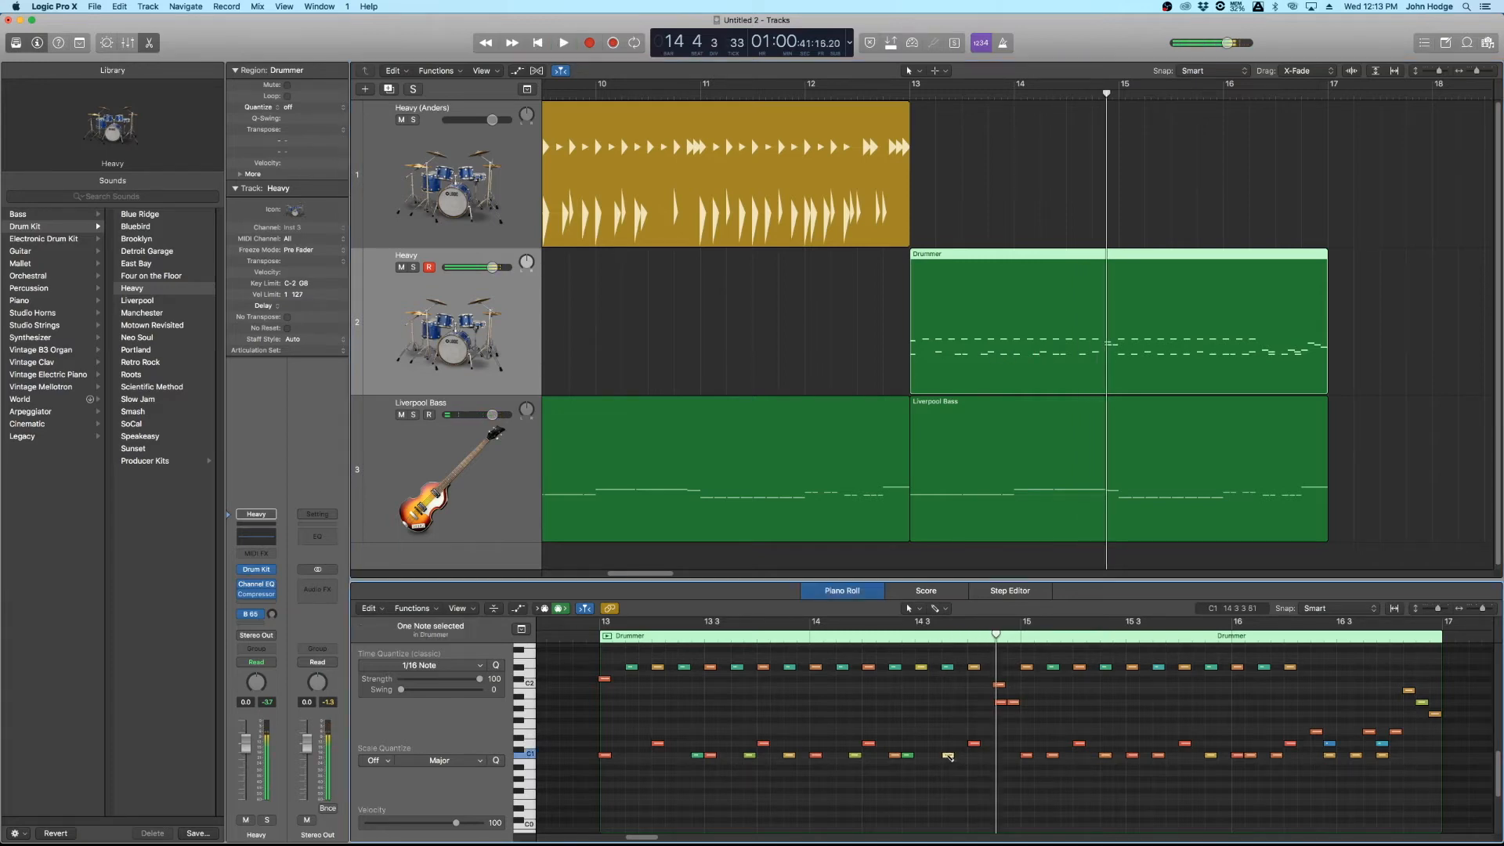
pyautogui.doubleClick(1042, 95)
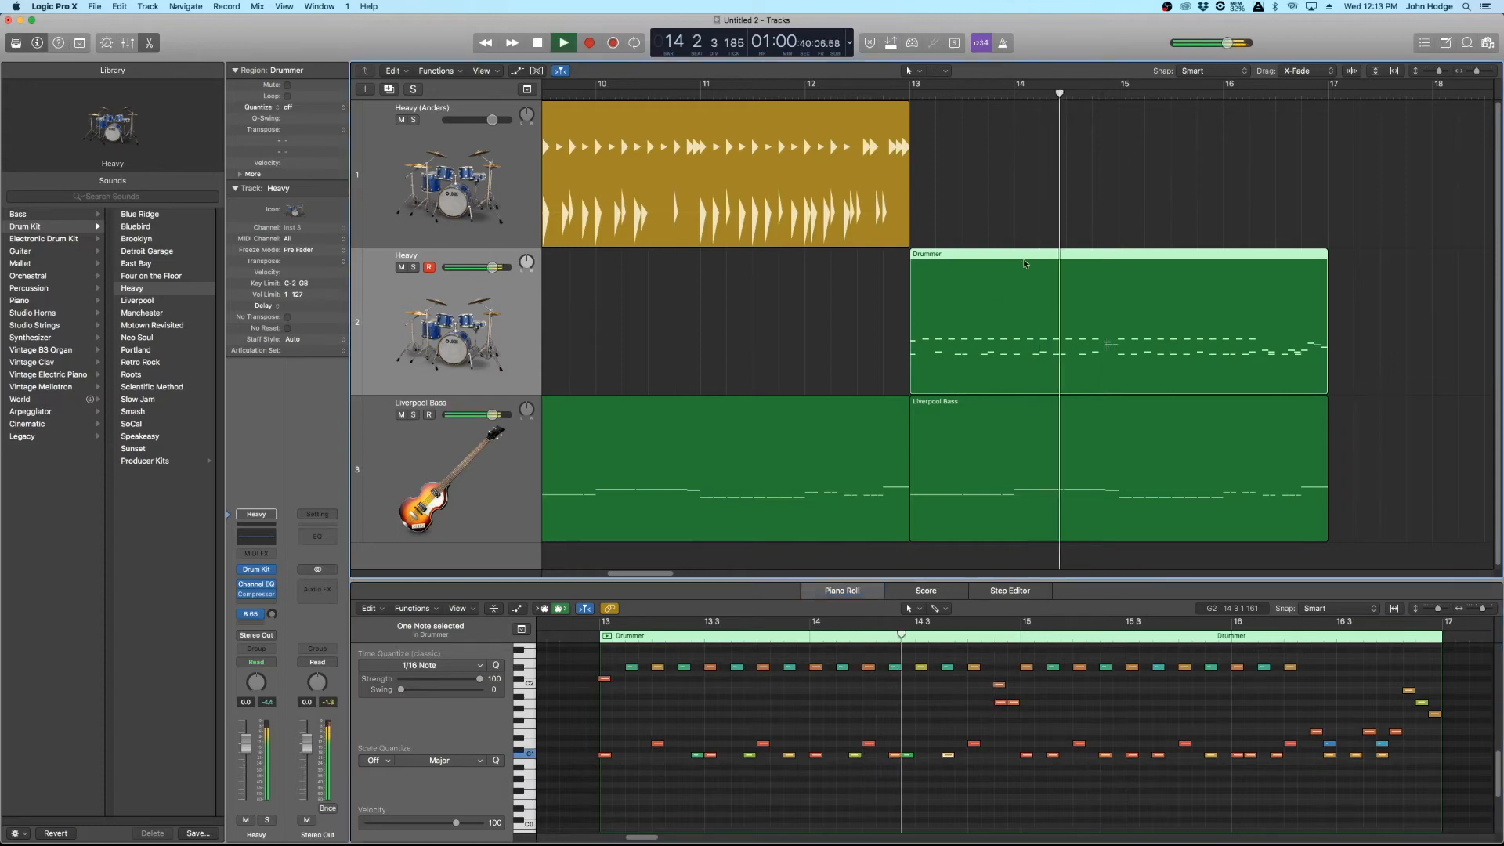
pyautogui.press('space')
# Step: Add a kick note on C1 in beat 1 of bar 13 and shift it slightly toward beat 2
pyautogui.click(914, 100)
pyautogui.press('space')
pyautogui.keyDown('super'); pyautogui.click(633, 754); pyautogui.keyUp('super')
pyautogui.moveTo(634, 754); pyautogui.dragTo(645, 754)
# Step: Play the edited Heavy MIDI region with the bass through the end of bar 16, then deselect the region
pyautogui.press('space')
pyautogui.click(951, 381)
pyautogui.press('space')
pyautogui.press('space')
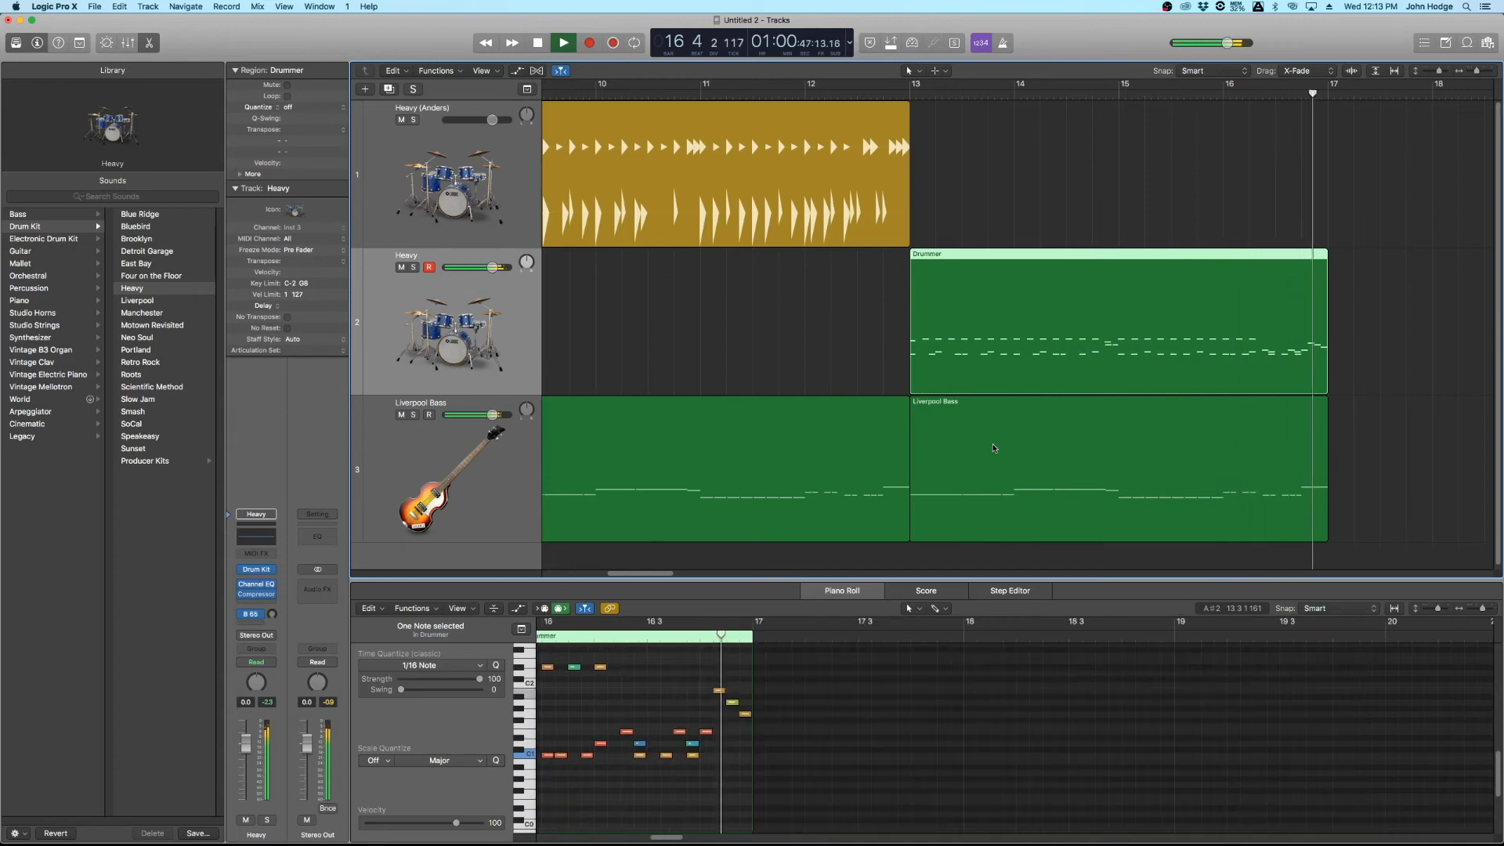
pyautogui.click(879, 356)
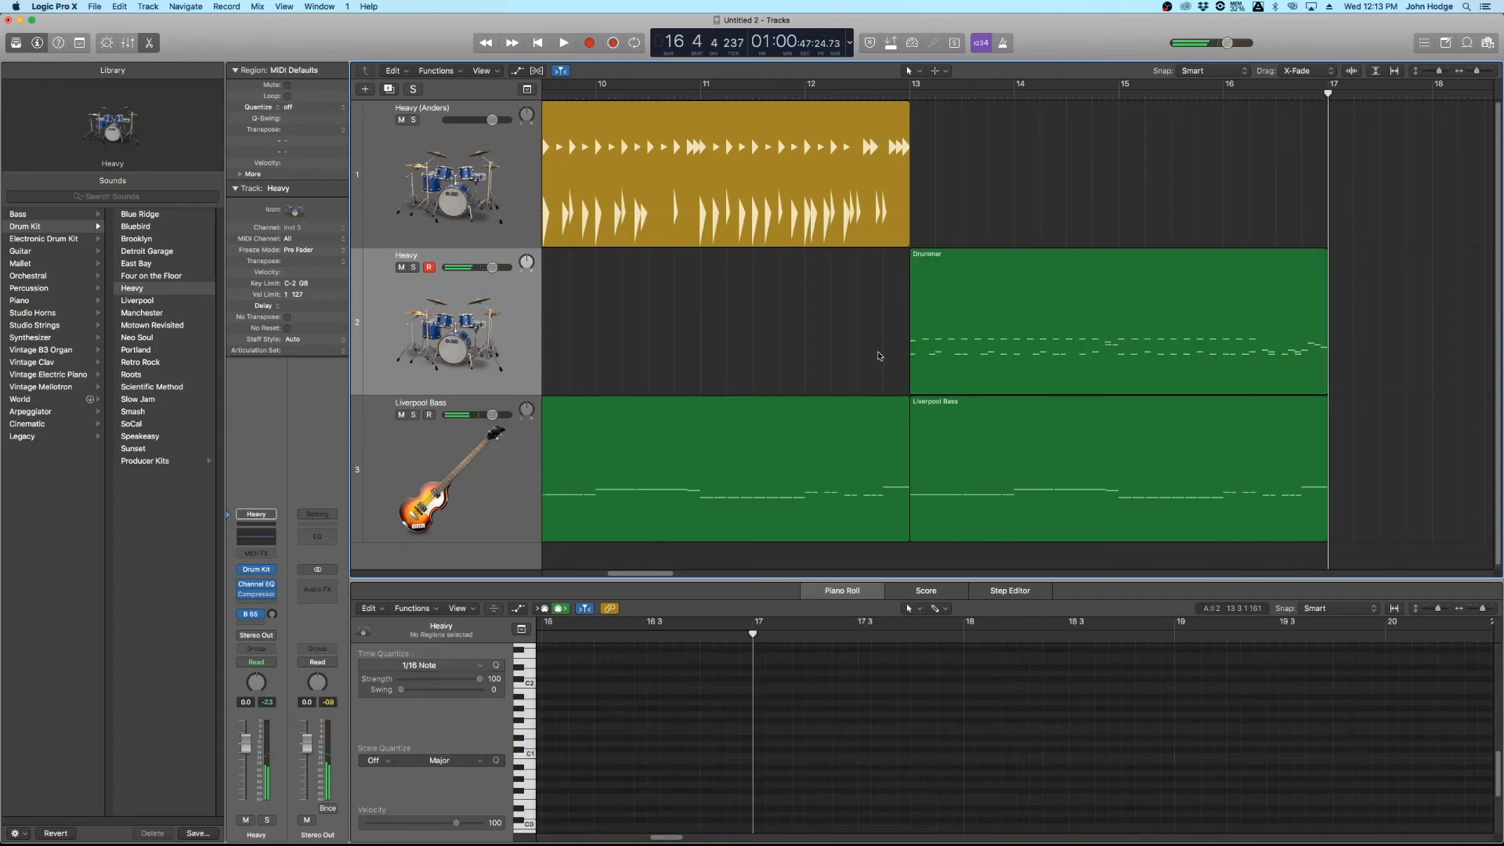